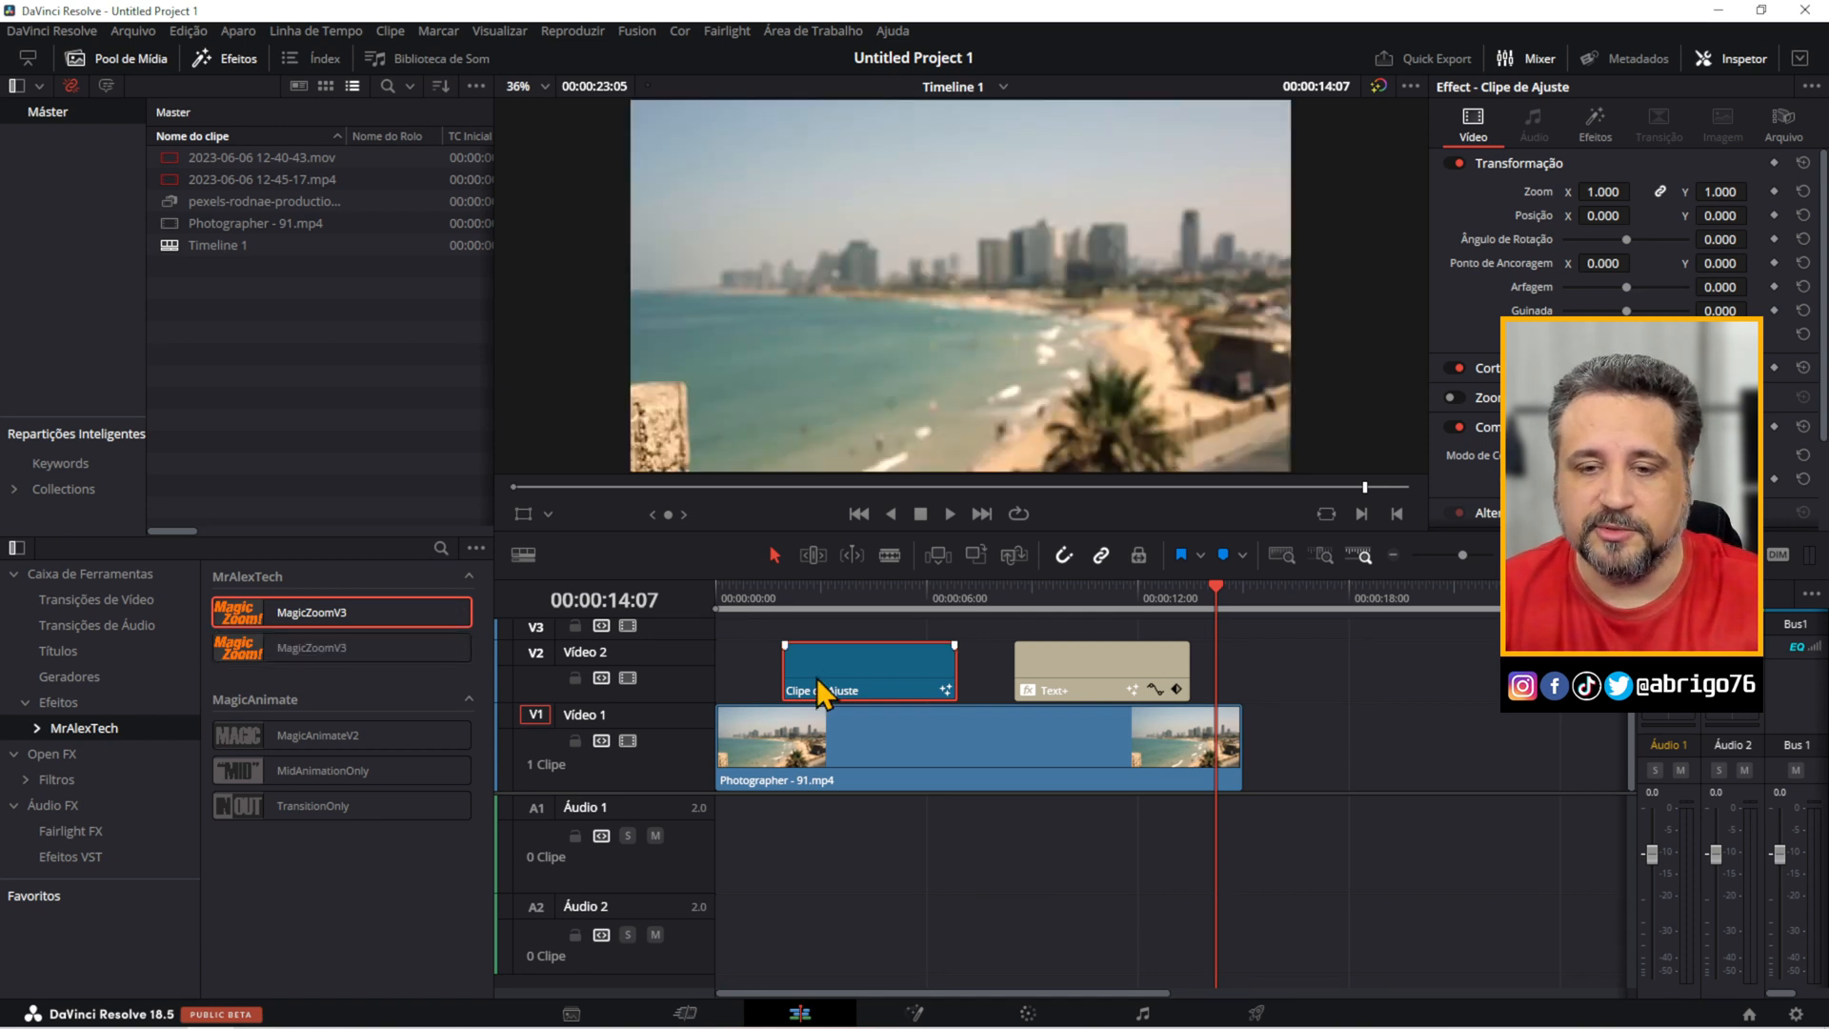
# Play the timeline from about 00:00:01:01 and shorten the adjustment clip on Vídeo 2.
pyautogui.moveTo(870, 599); pyautogui.dragTo(752, 603)
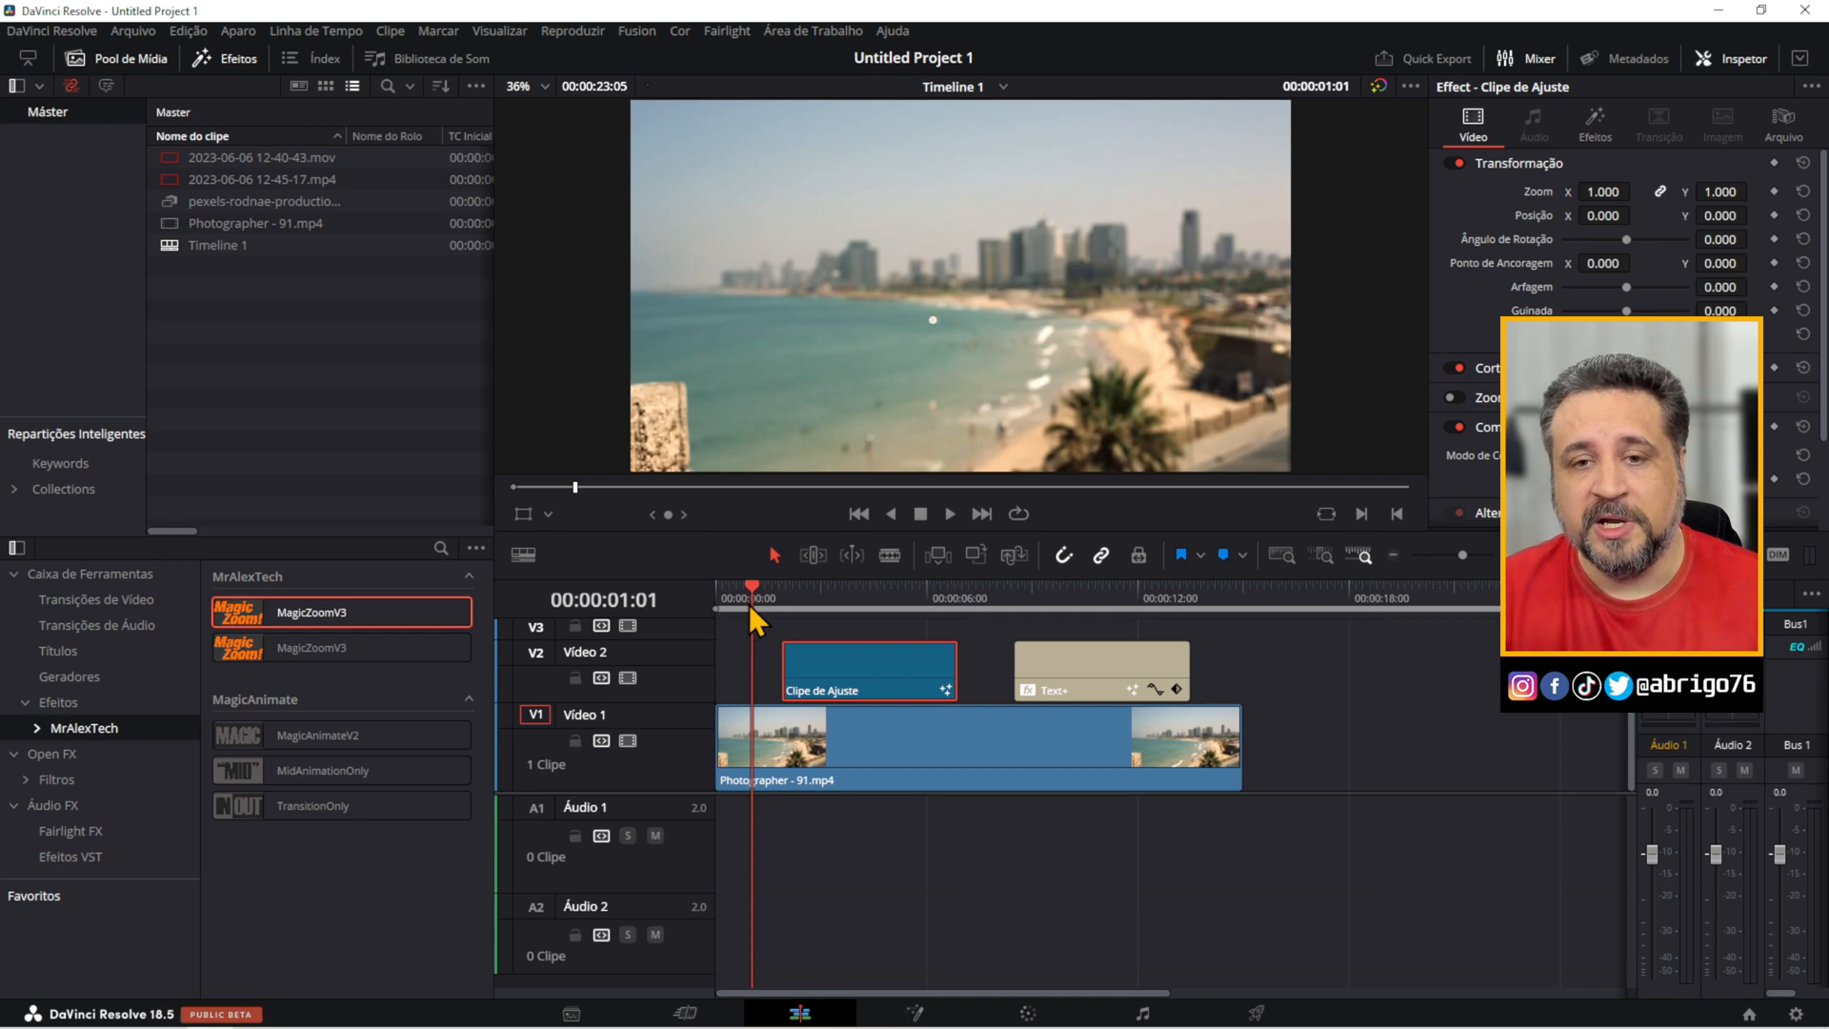
pyautogui.press('space')
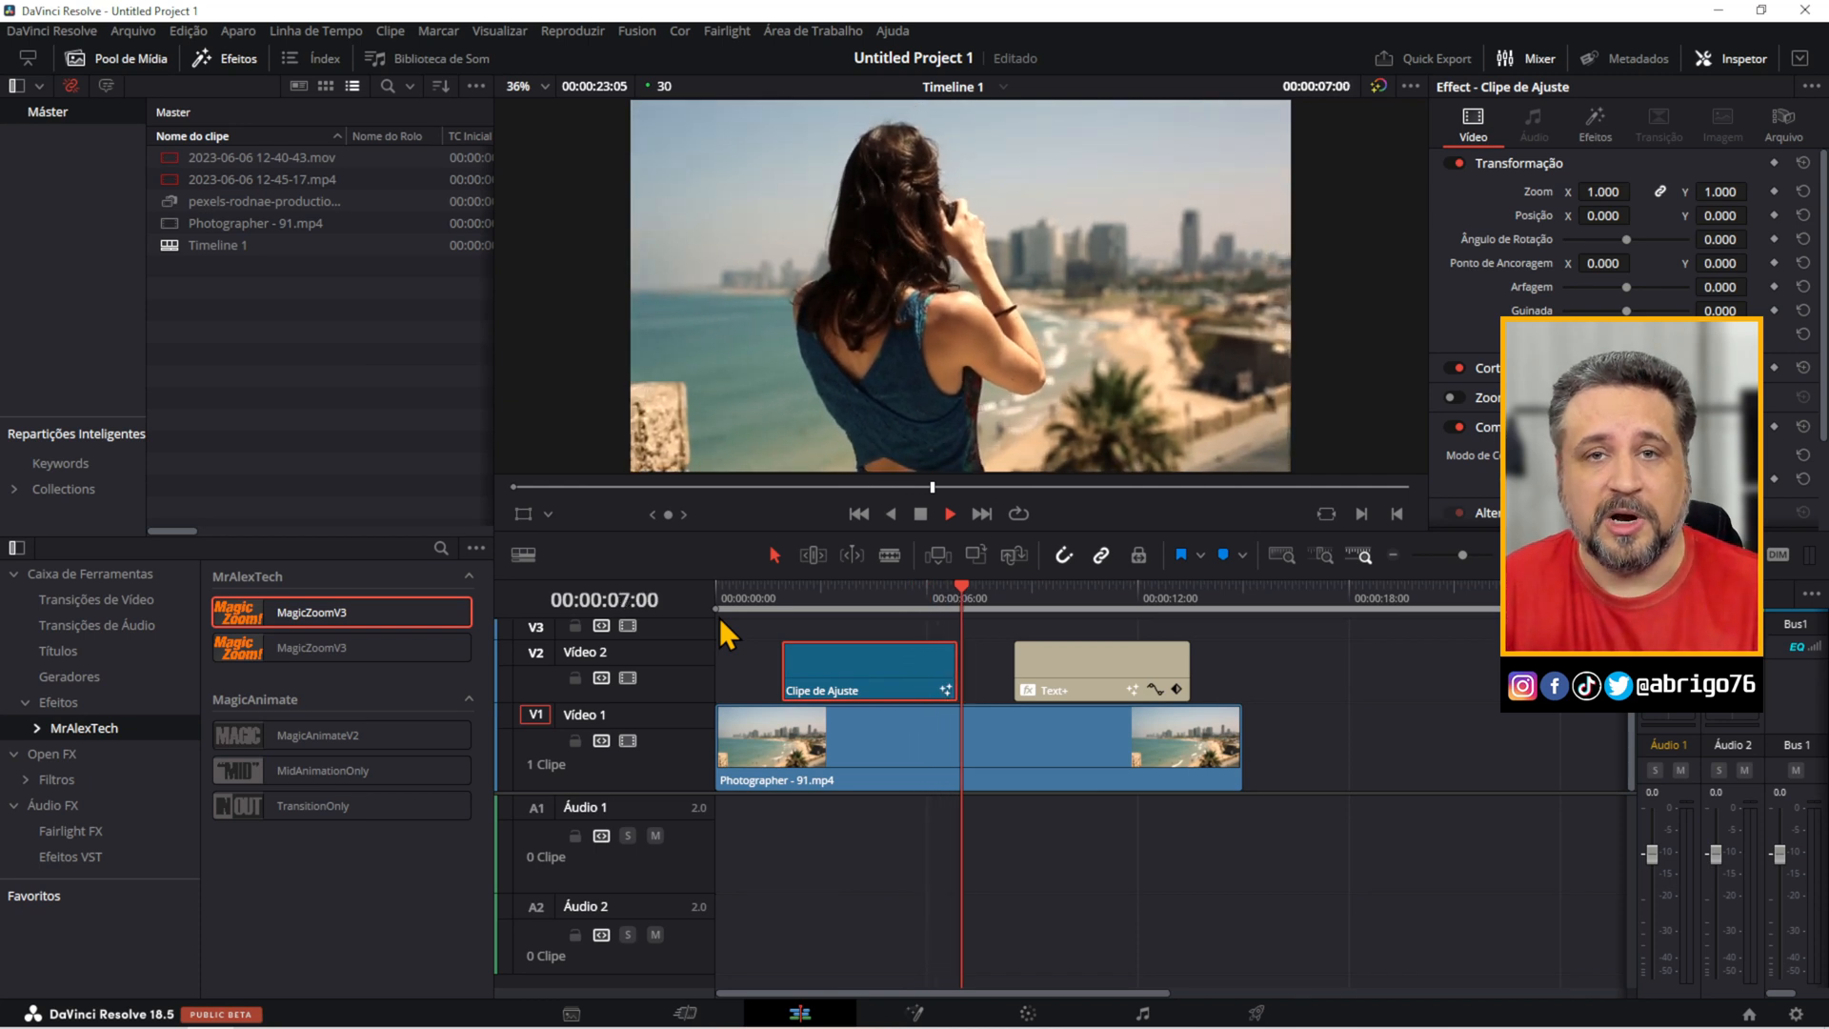
pyautogui.press('space')
pyautogui.moveTo(951, 659); pyautogui.dragTo(878, 672)
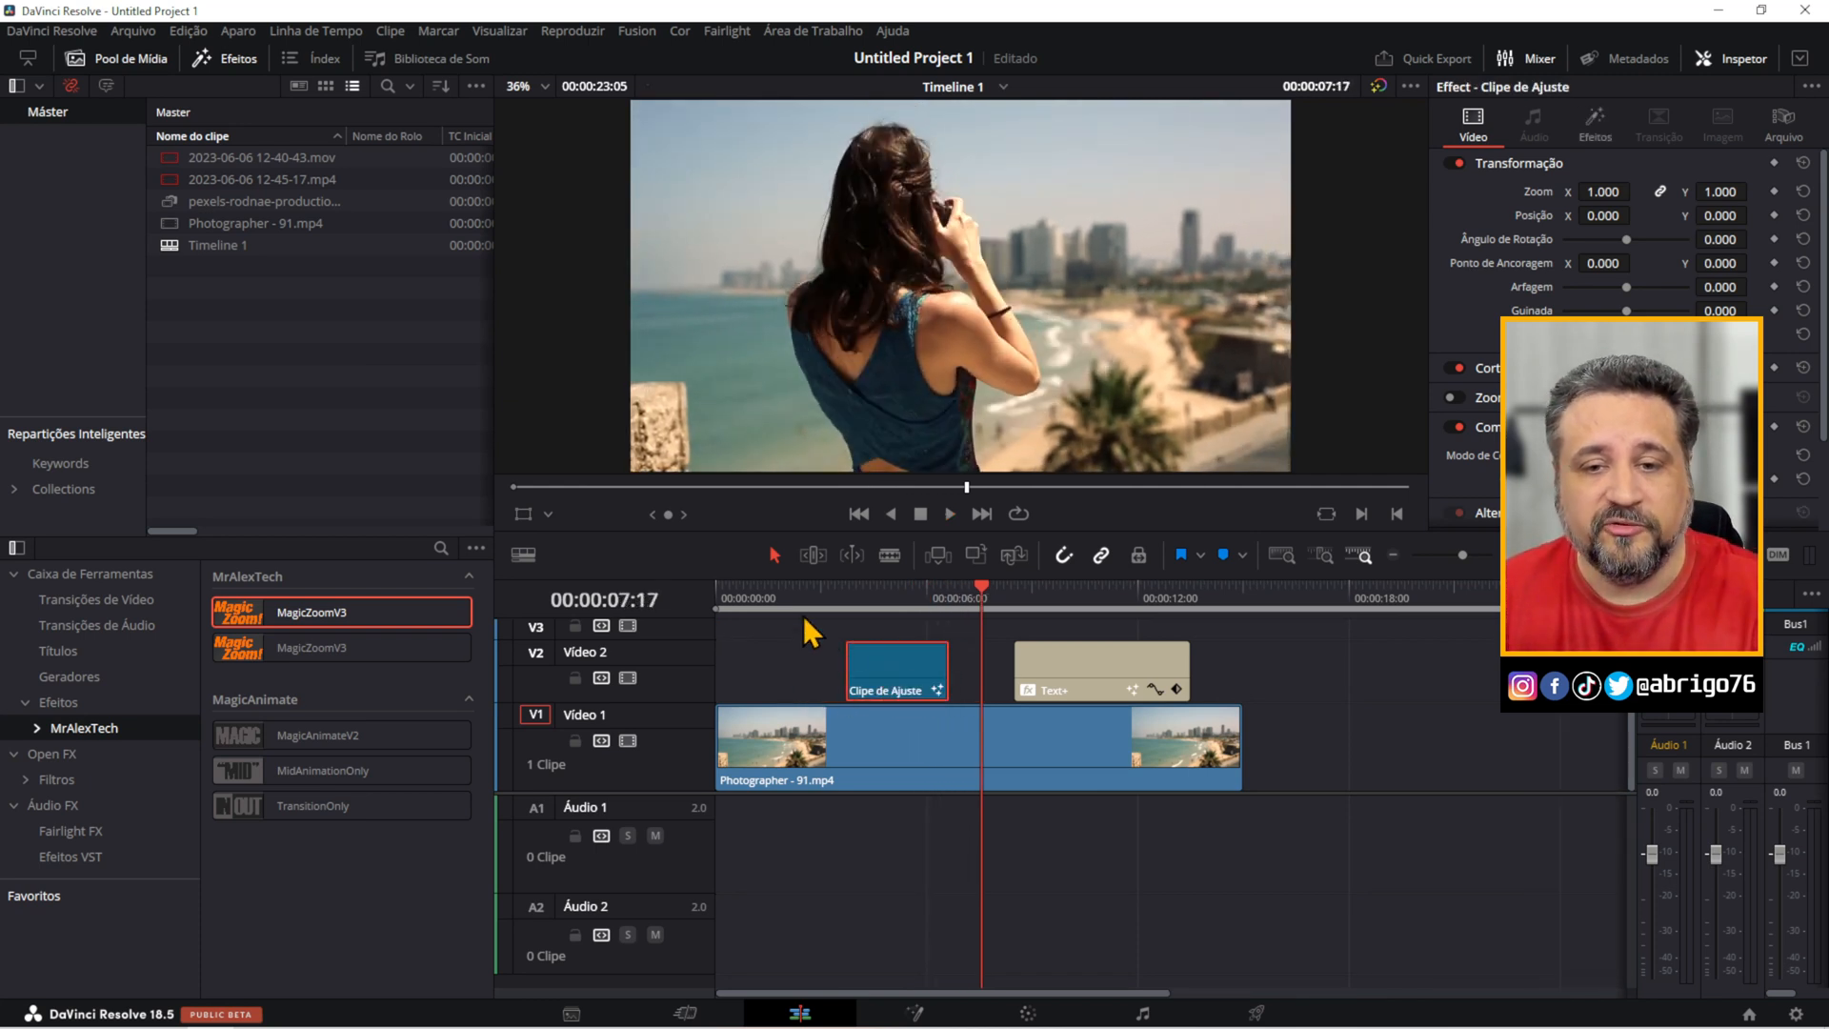
# Move the shortened adjustment clip on Vídeo 2 so it starts at 00:00:03:29.
pyautogui.moveTo(748, 602); pyautogui.dragTo(922, 671)
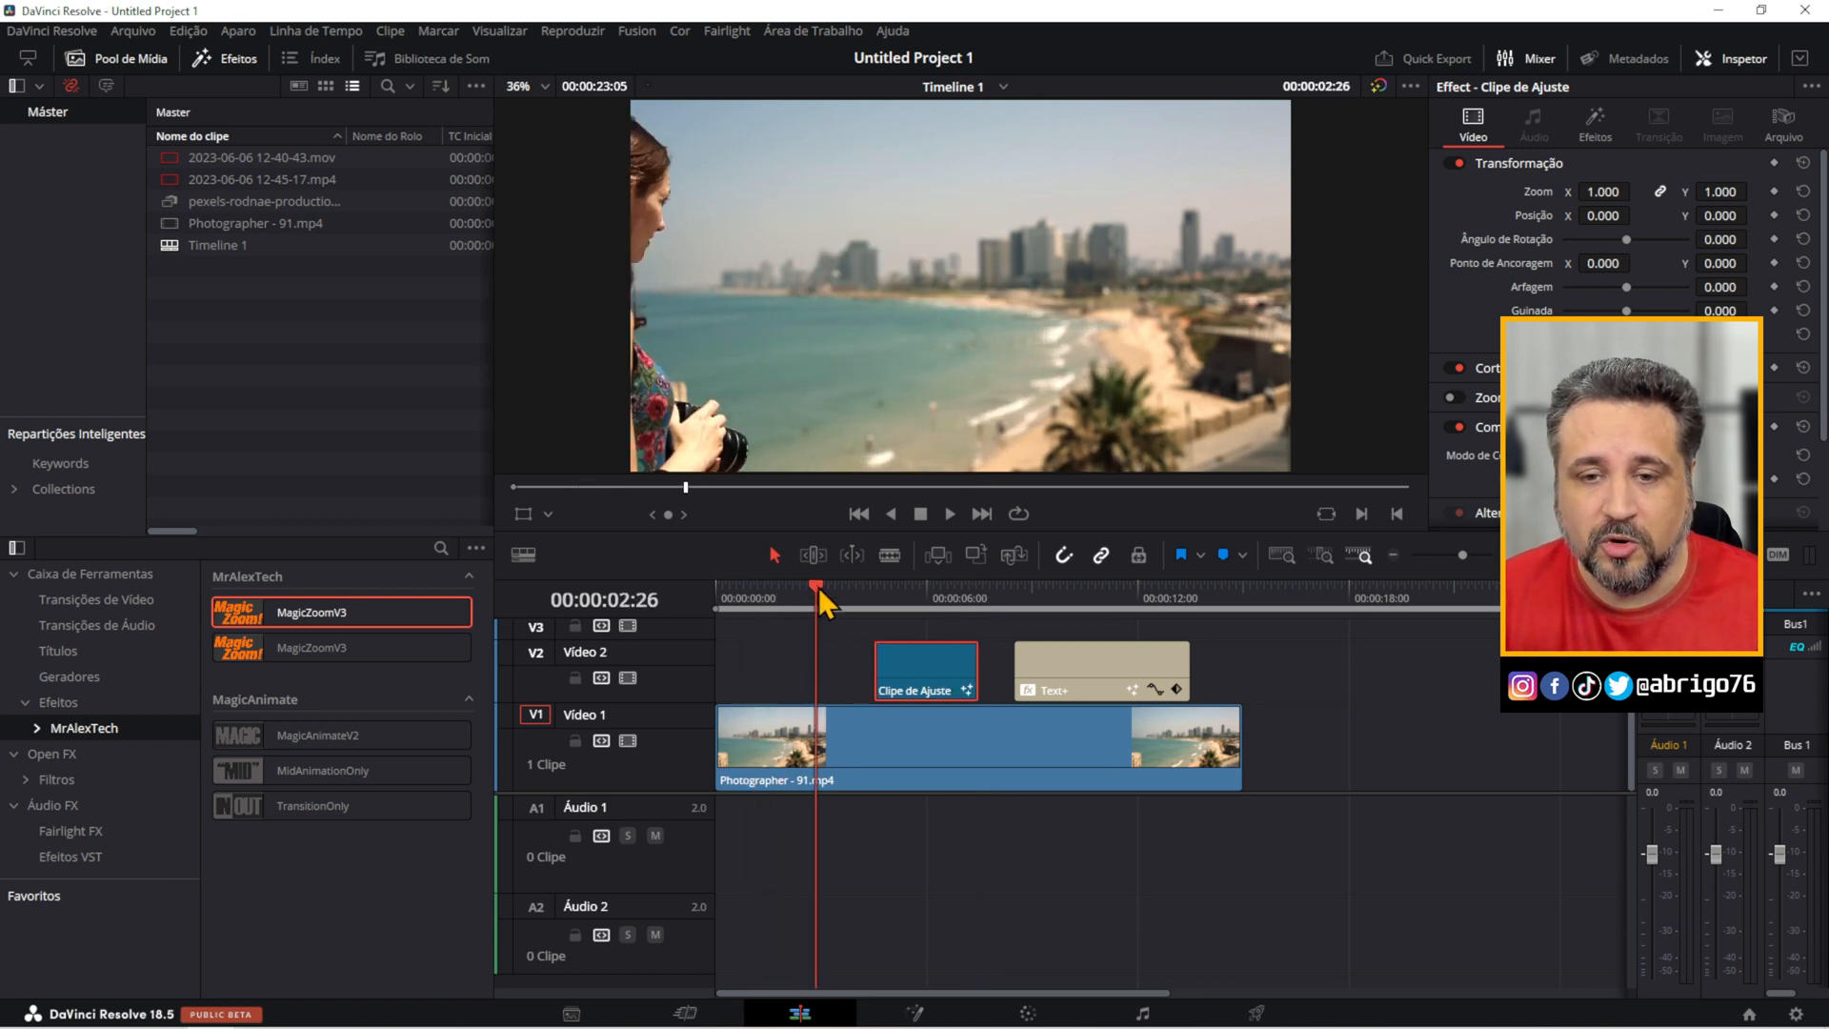
pyautogui.moveTo(819, 587); pyautogui.dragTo(855, 609)
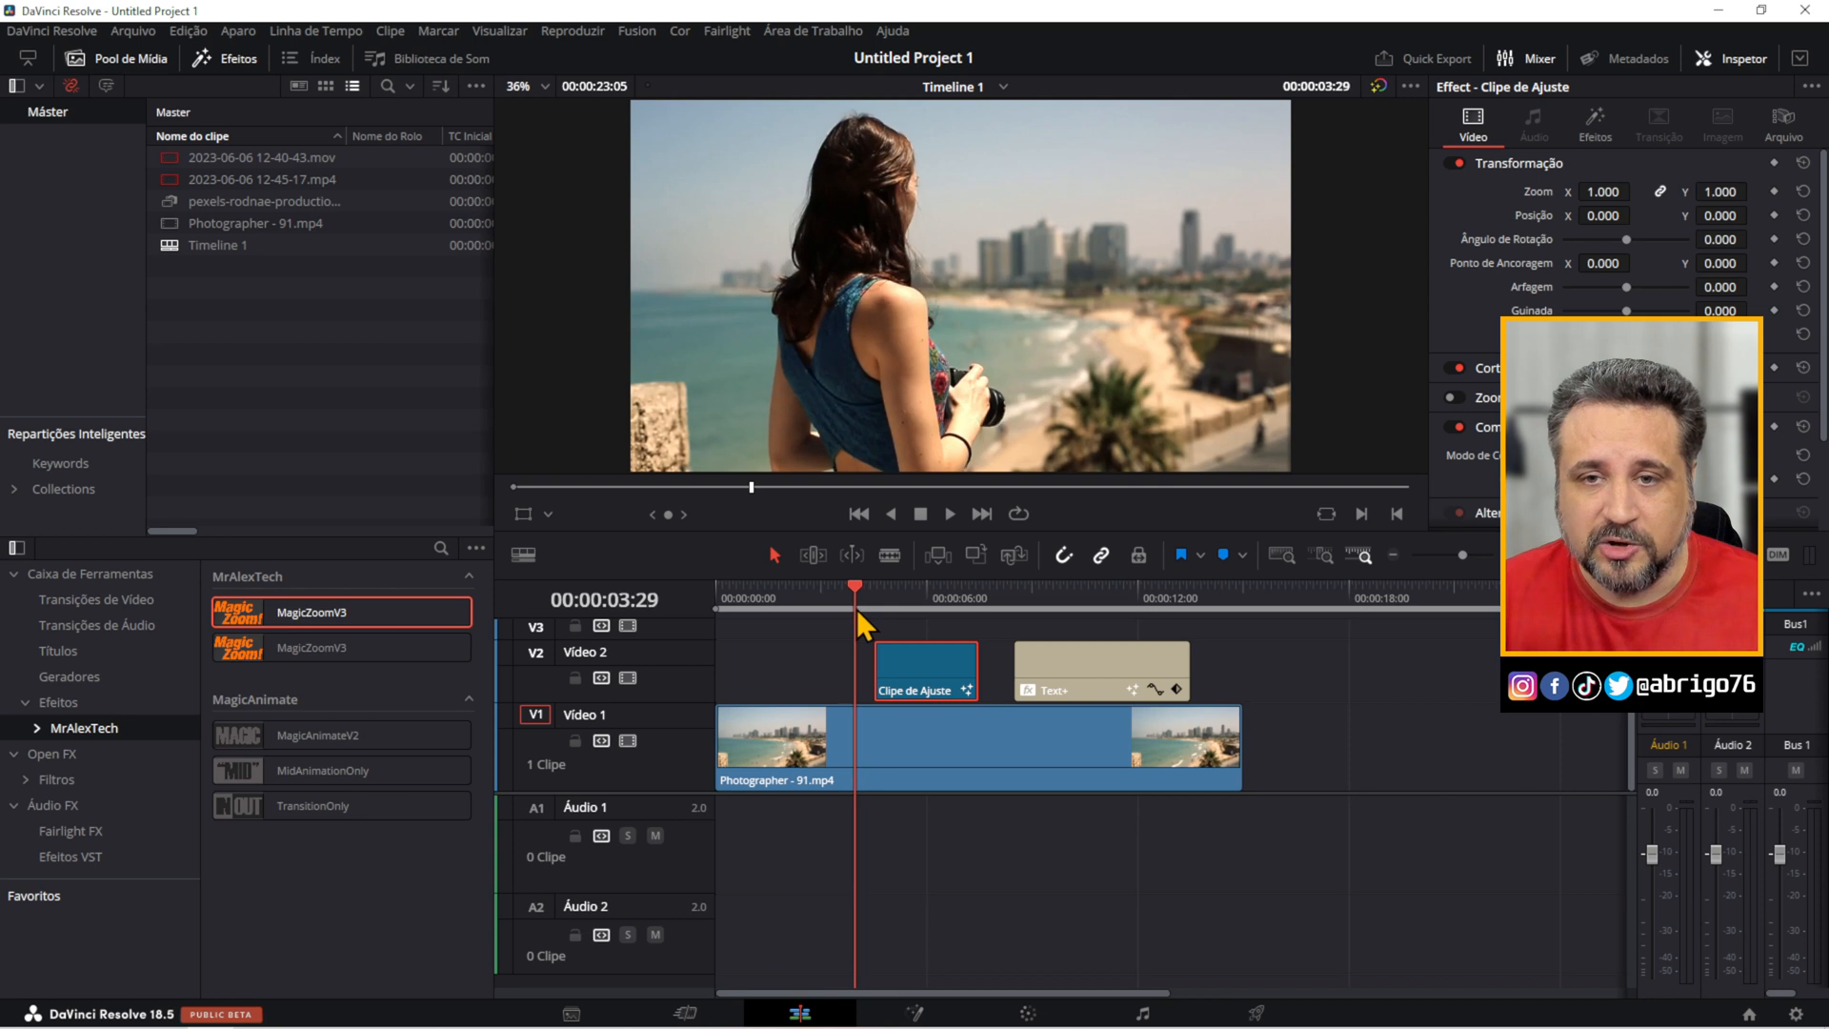
pyautogui.moveTo(913, 665); pyautogui.dragTo(913, 665)
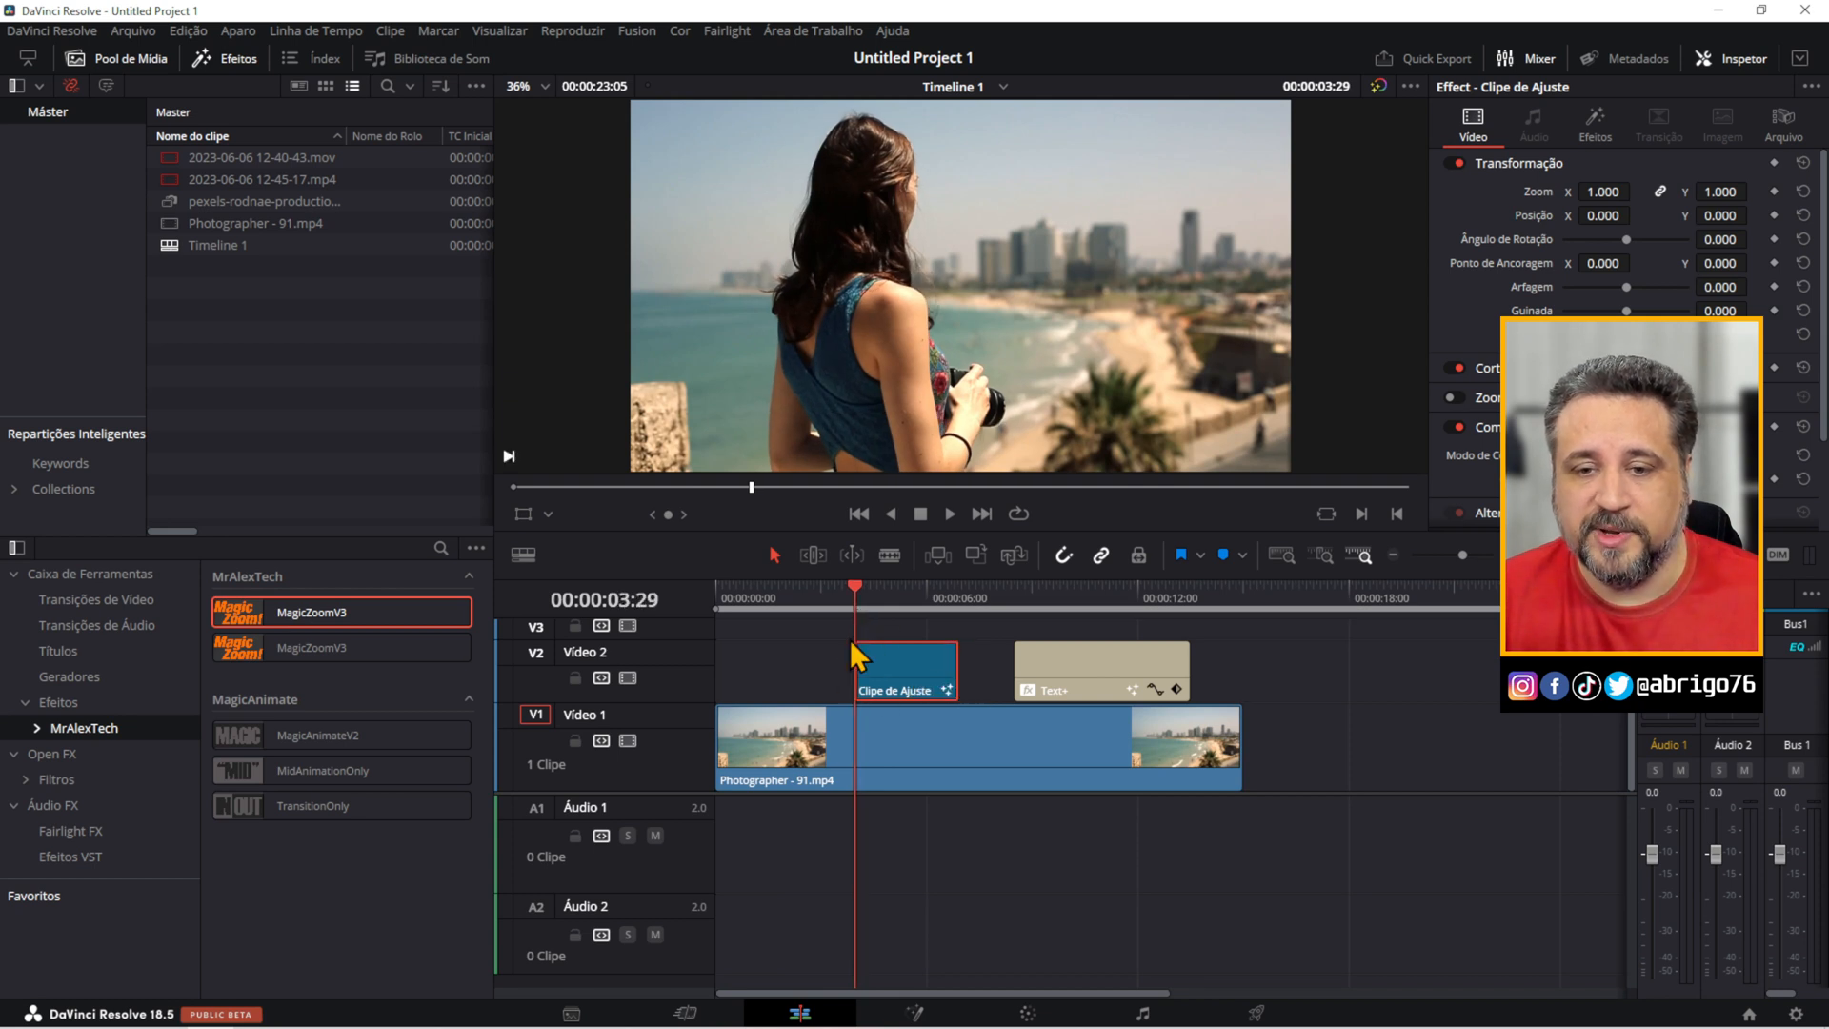
# Play the zoom effect from 00:00:03:29 and trim the adjustment clip's end back to 00:00:06:04.
pyautogui.press('space')
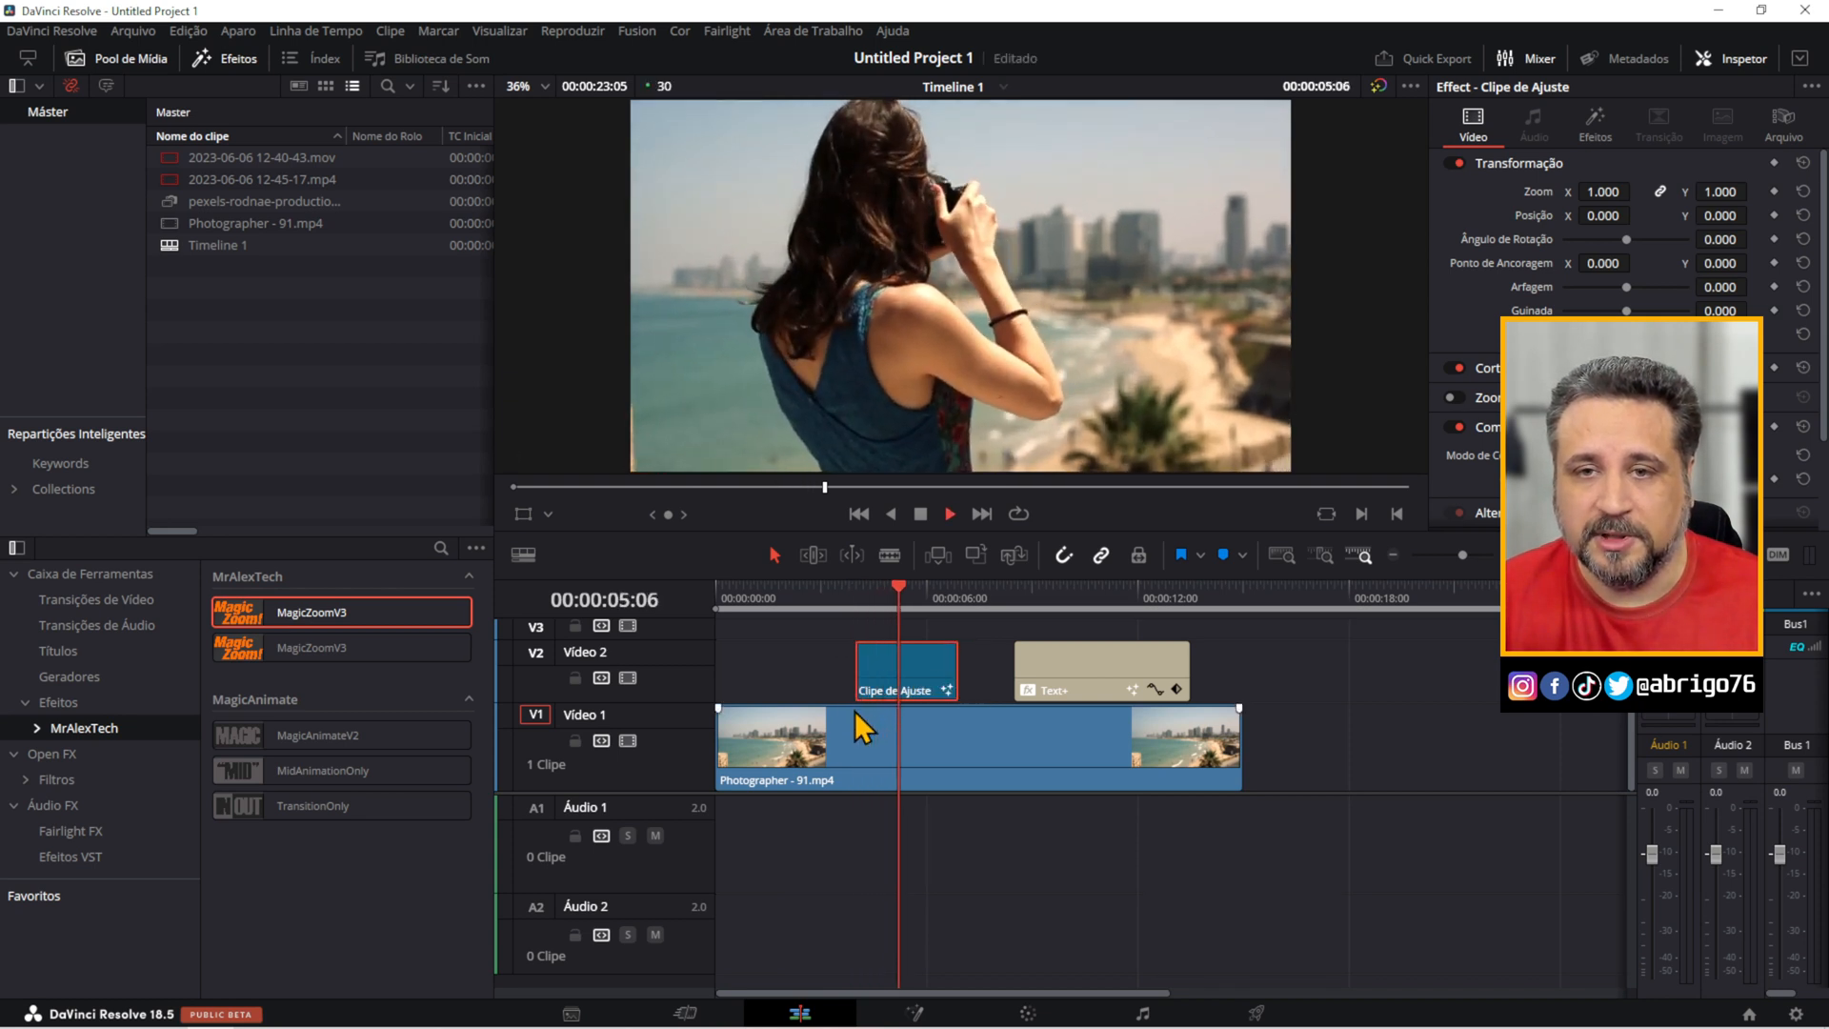
pyautogui.press('space')
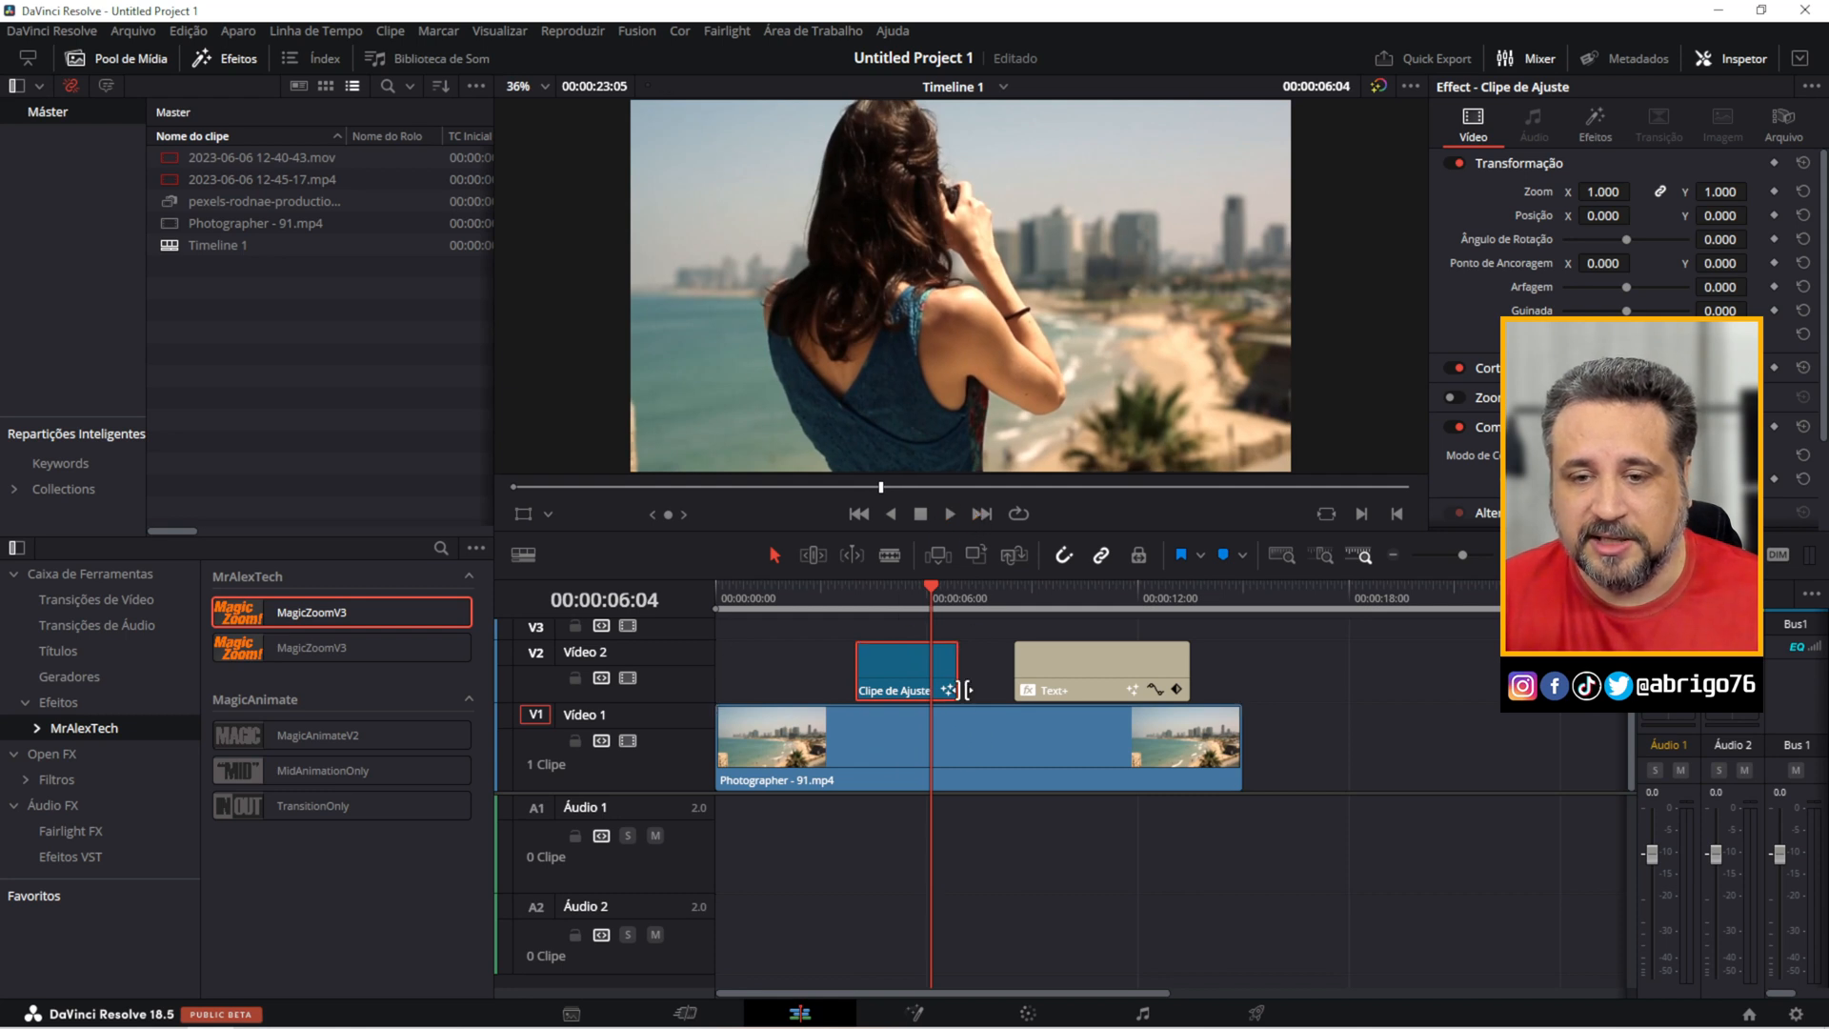
pyautogui.moveTo(951, 672); pyautogui.dragTo(928, 671)
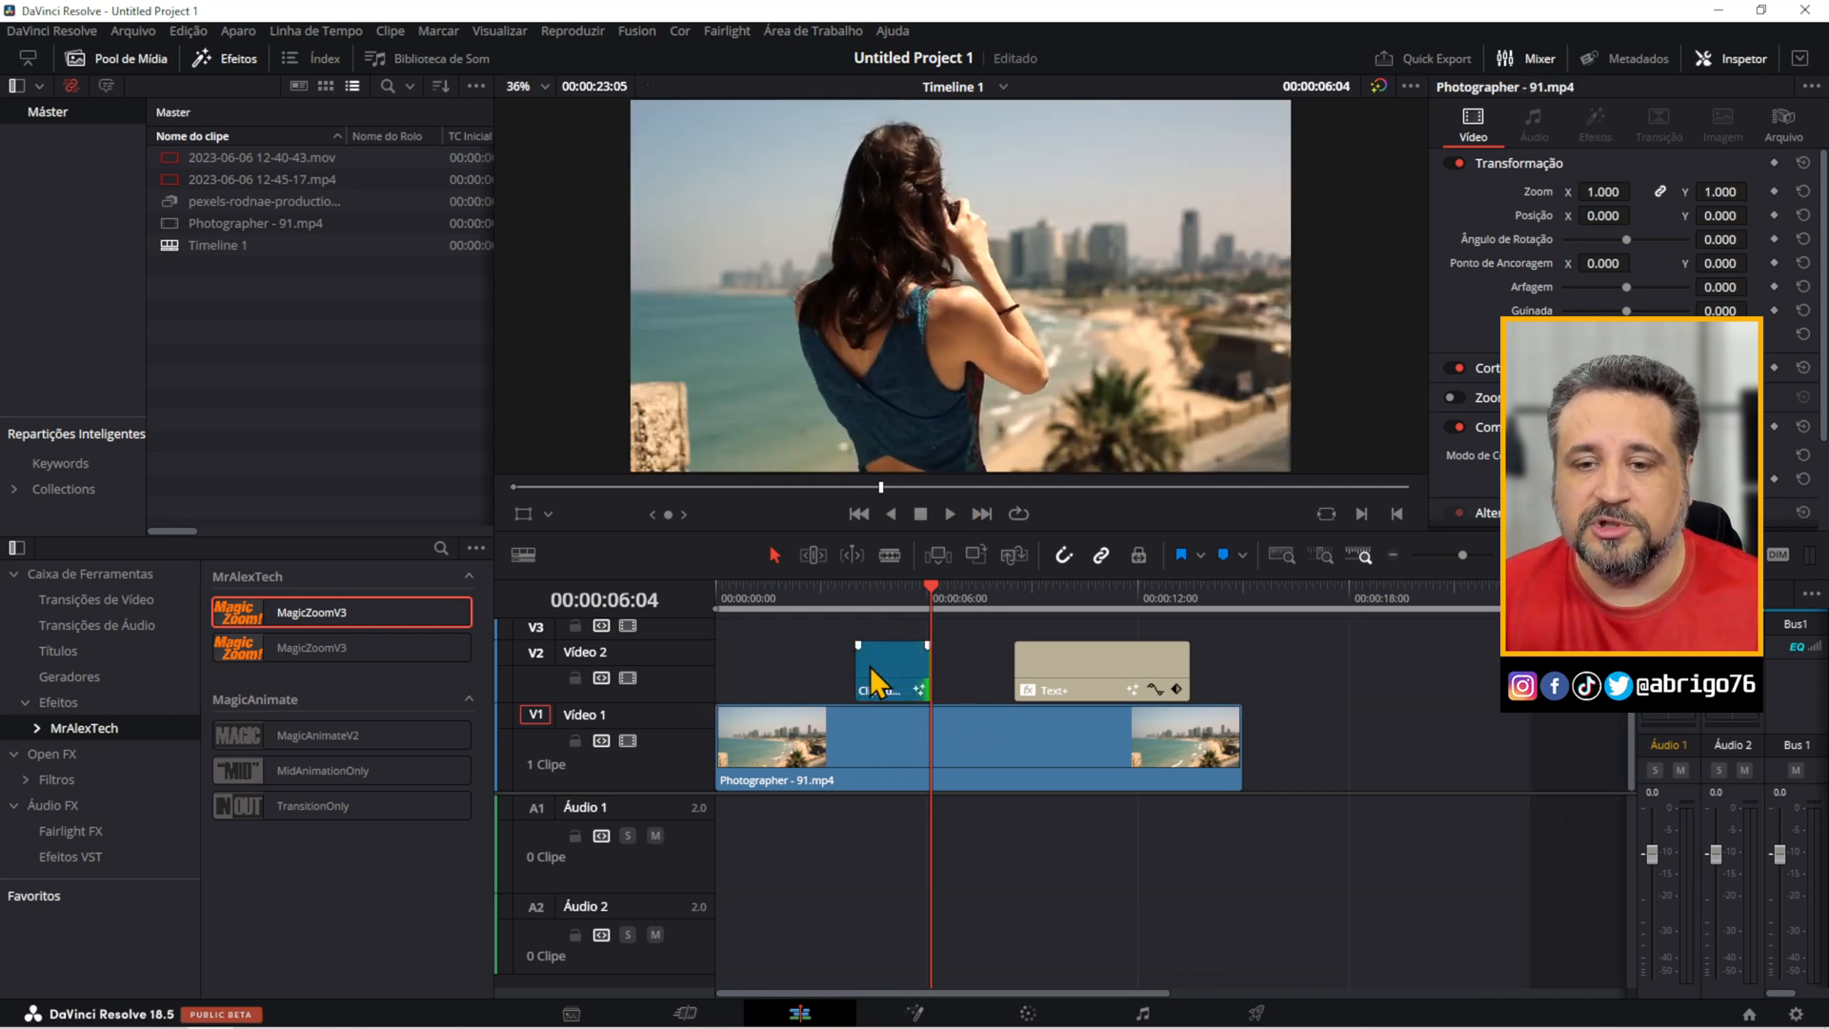
# Play the trimmed zoom from 00:00:03:01 and extend the end of the adjustment clip.
pyautogui.click(825, 599)
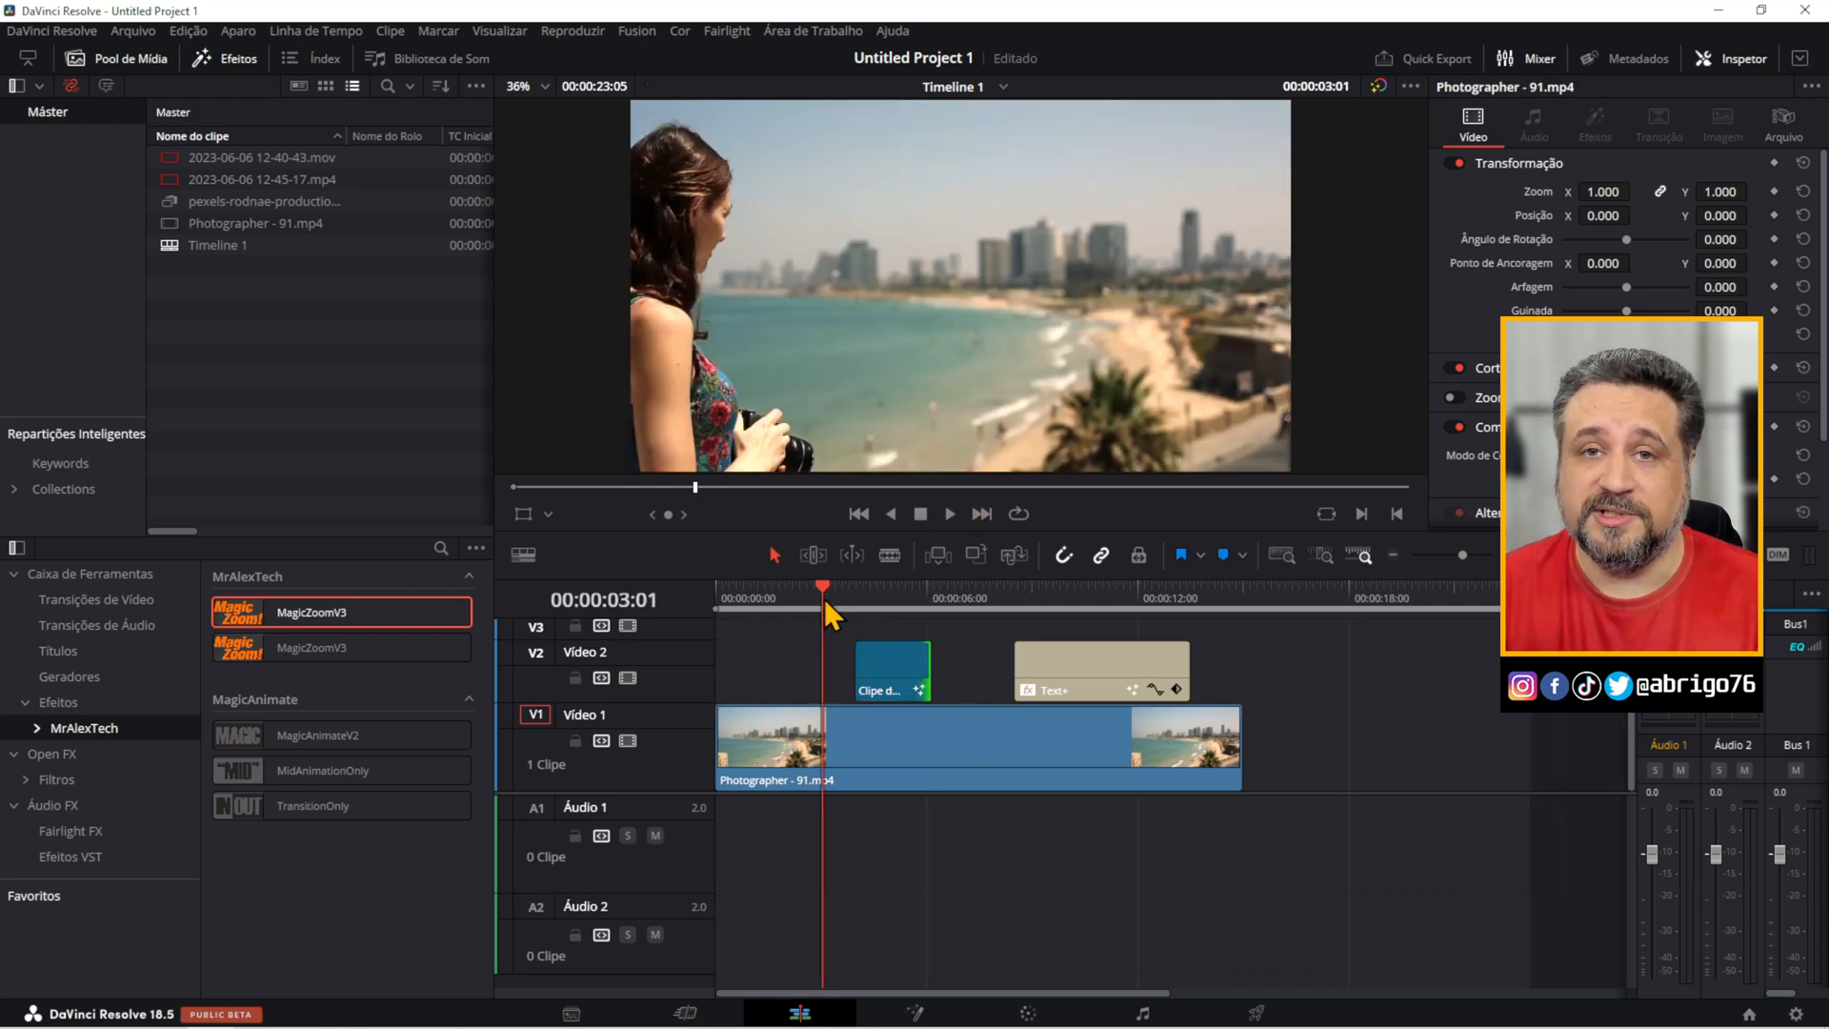
pyautogui.press('space')
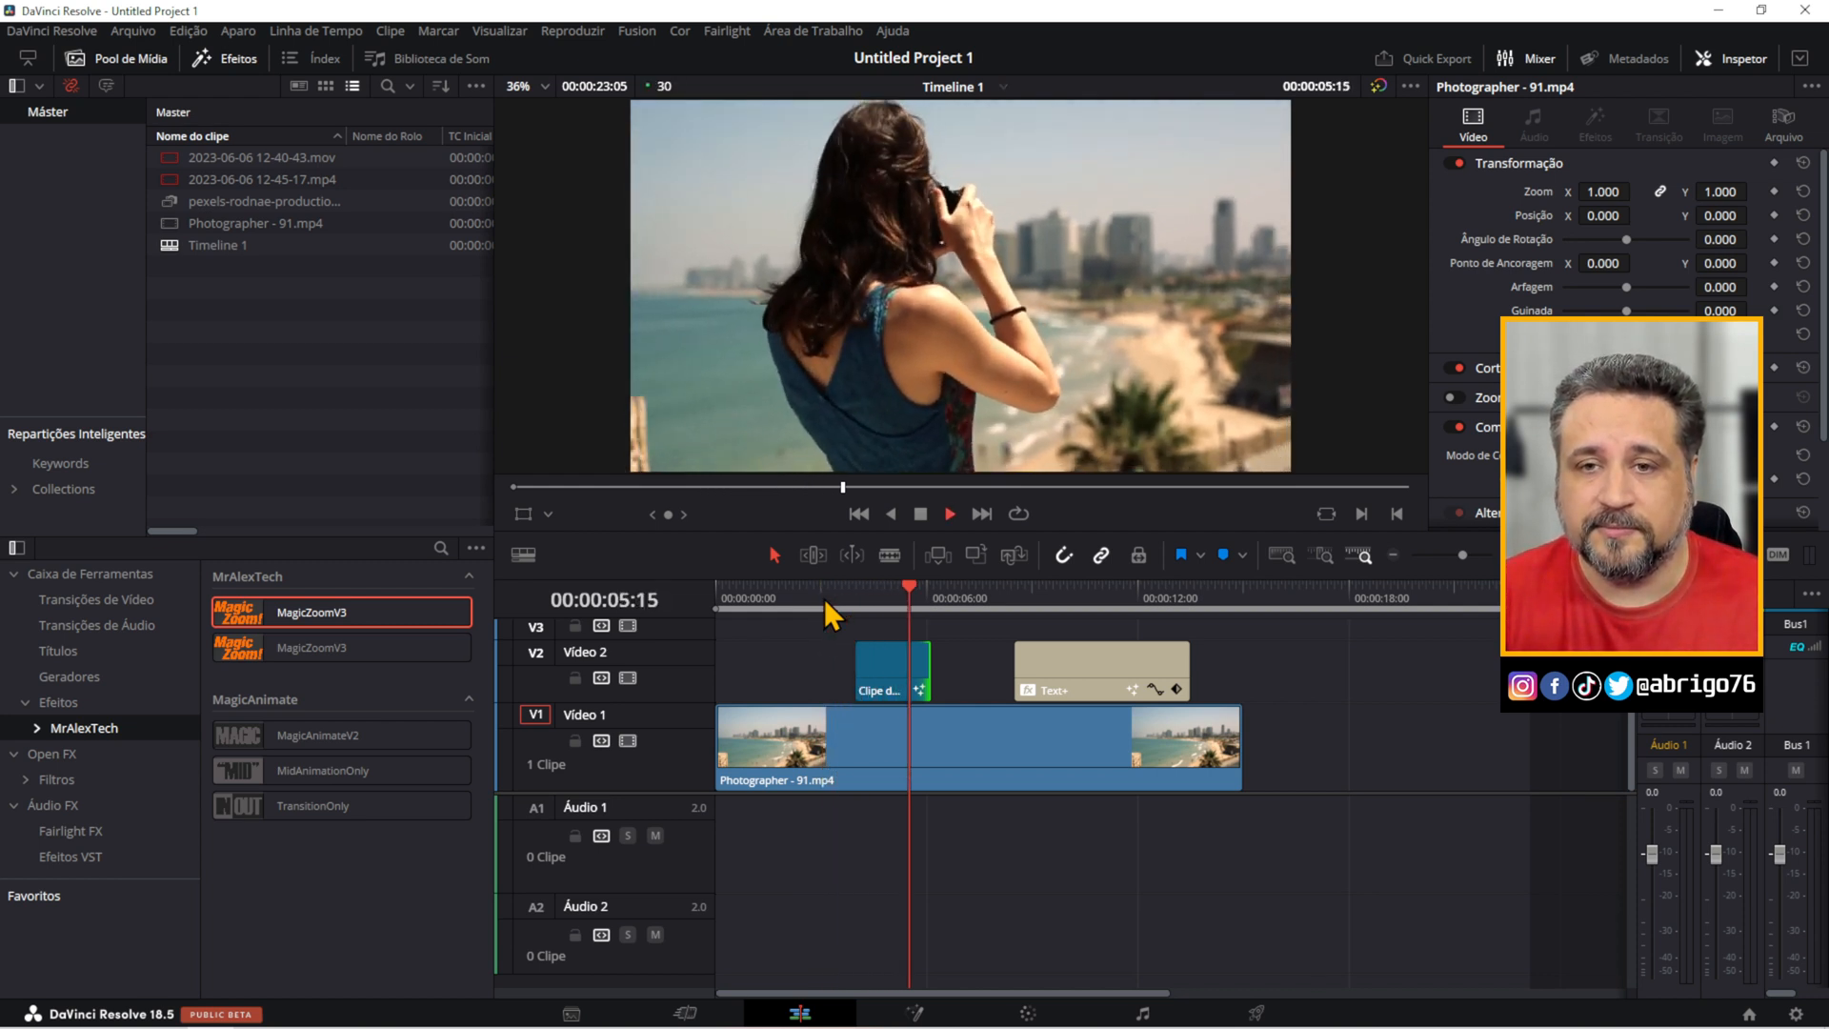
pyautogui.press('space')
pyautogui.moveTo(929, 667); pyautogui.dragTo(943, 667)
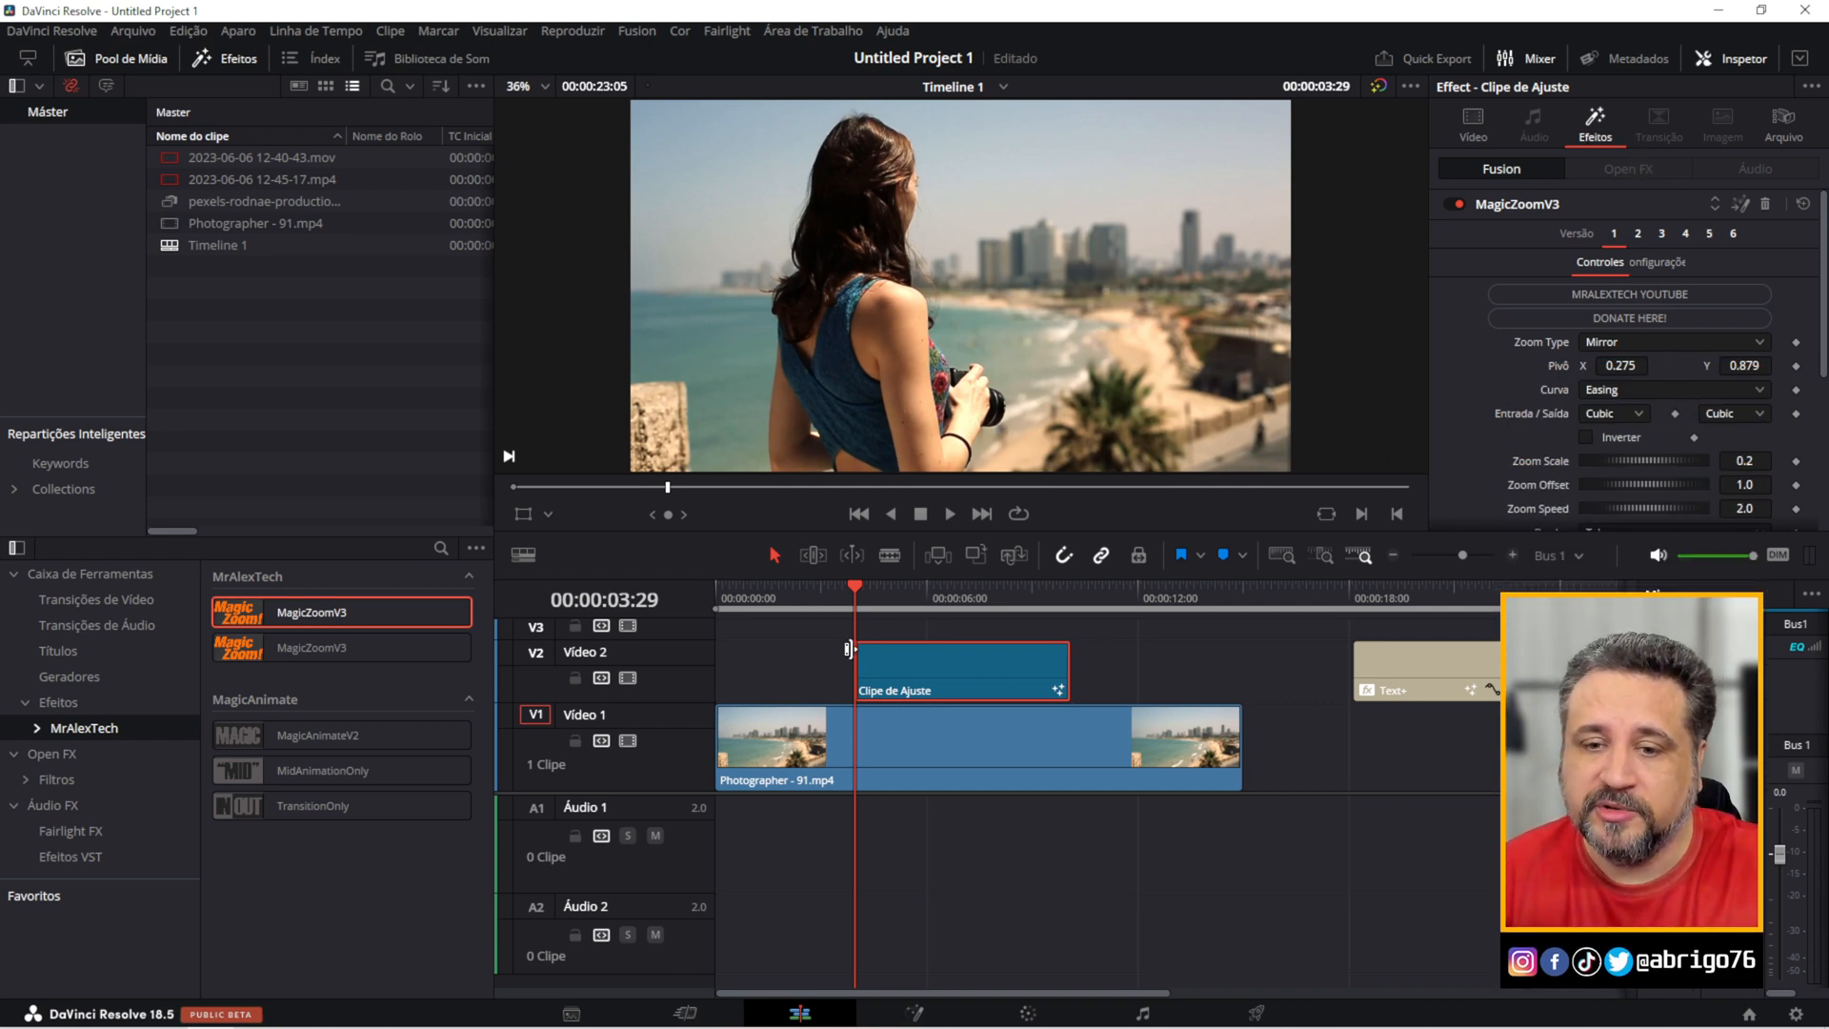
# Examine the adjustment clip at 00:00:05:23, comparing its video settings with its MagicZoomV3 effect controls.
pyautogui.moveTo(864, 614); pyautogui.dragTo(924, 629)
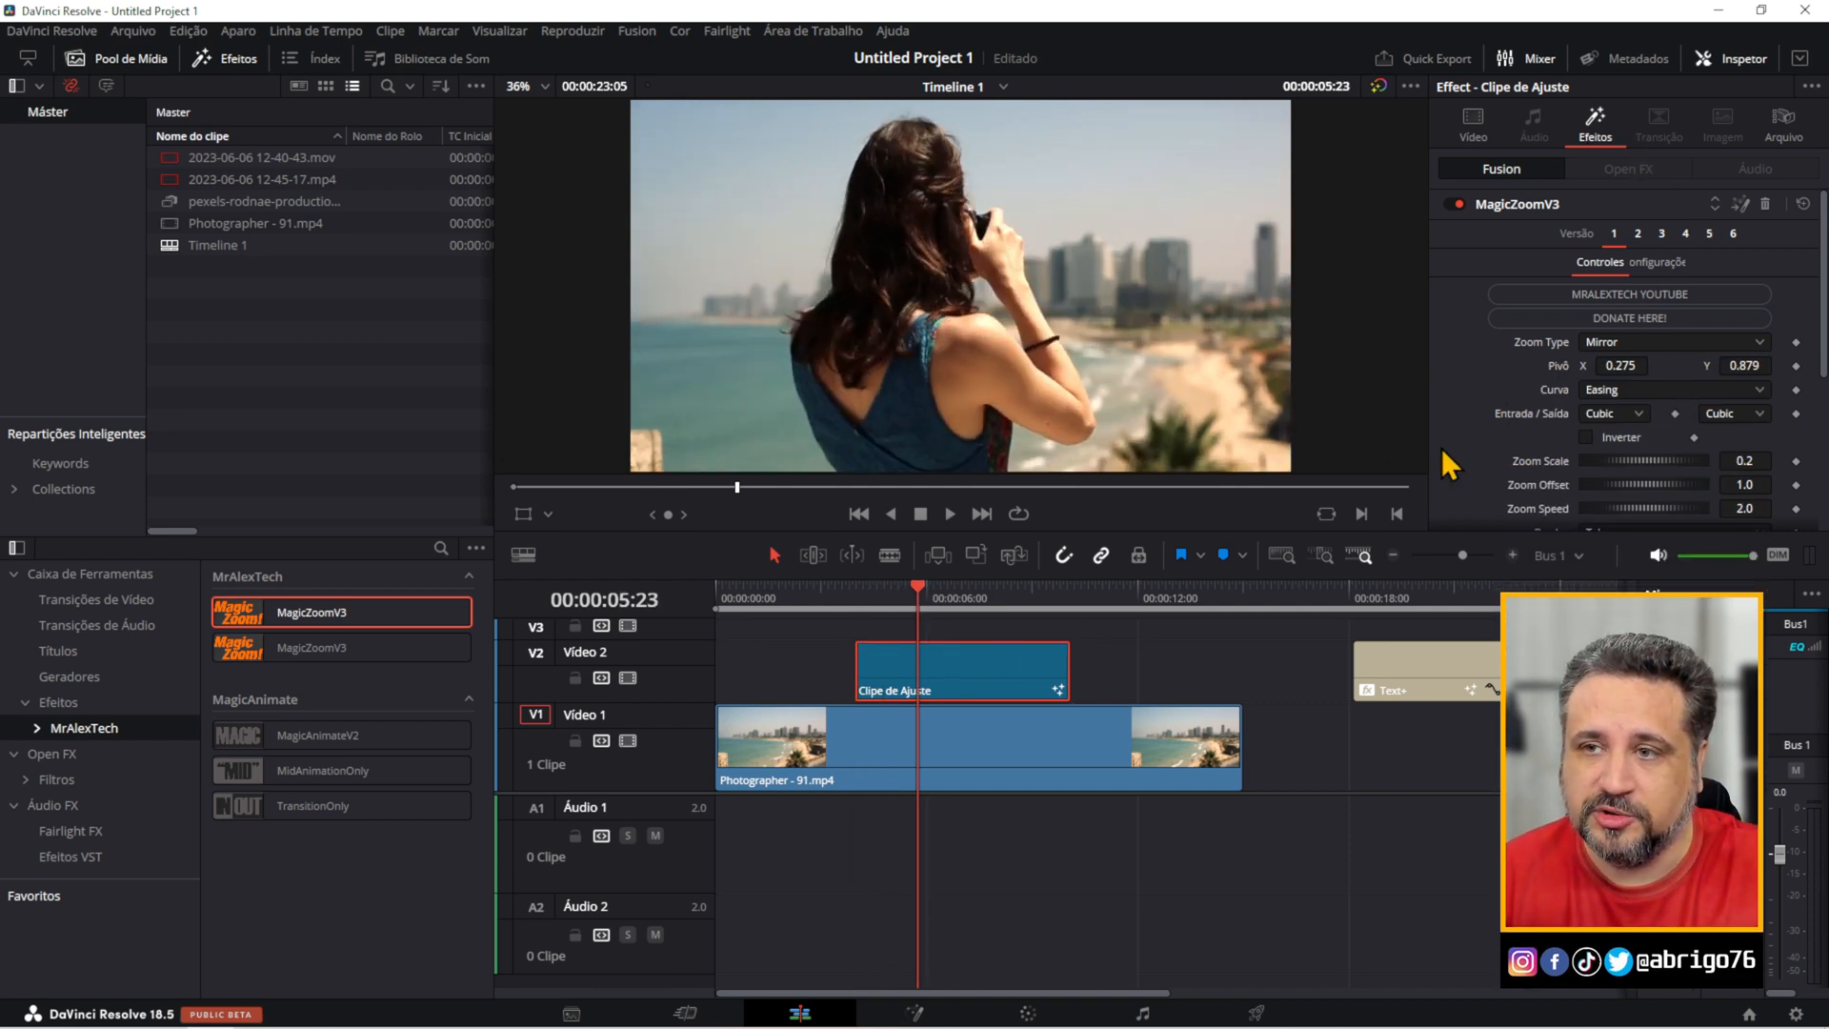
pyautogui.click(1474, 124)
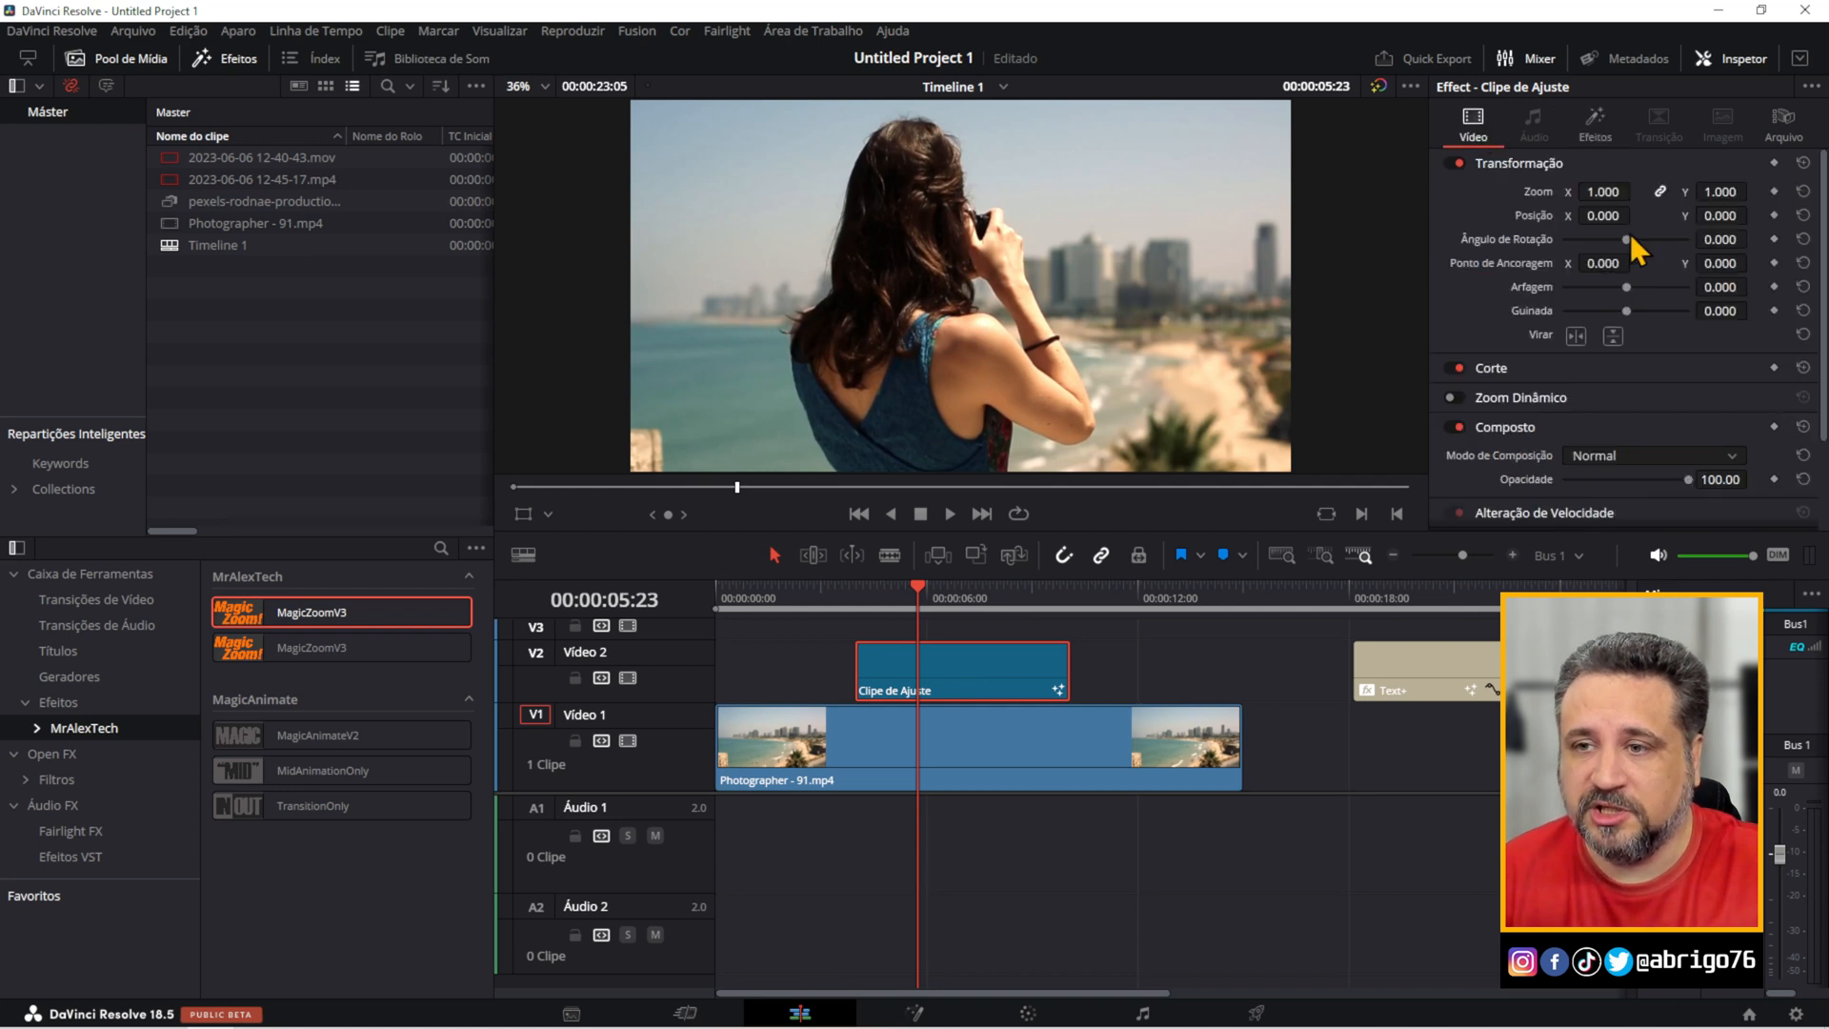
pyautogui.click(1594, 129)
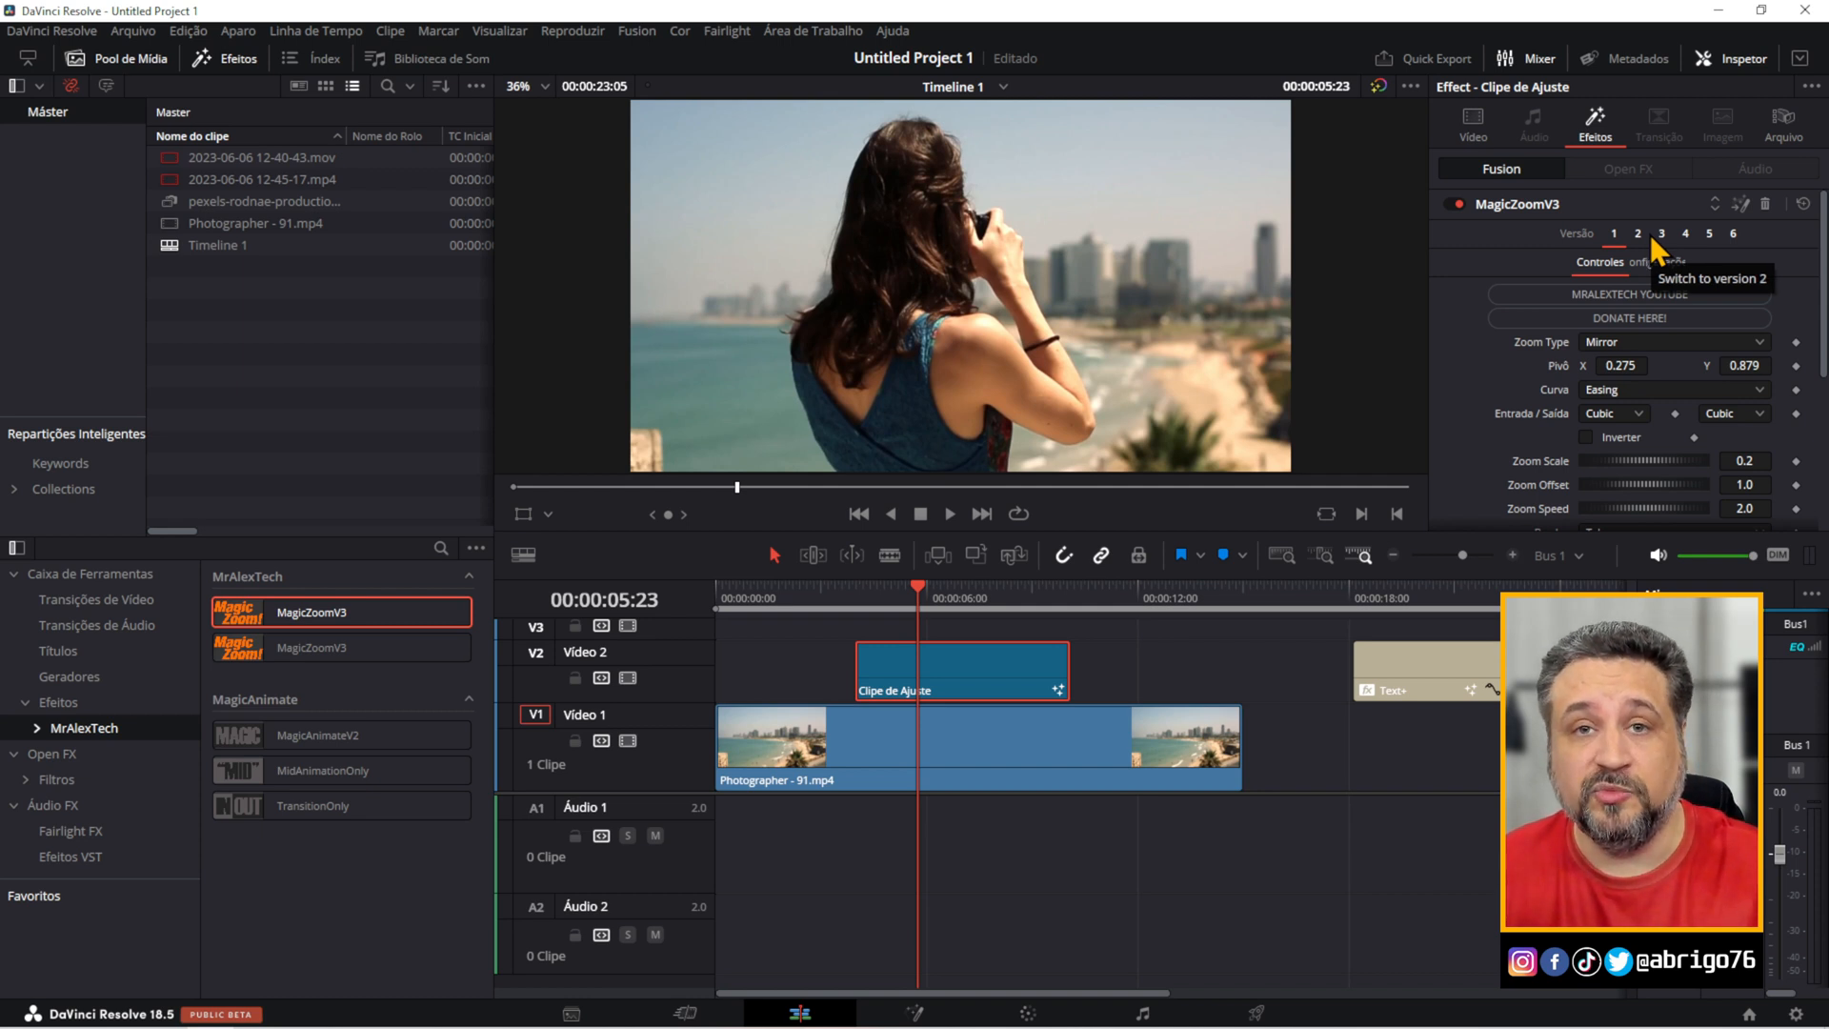
pyautogui.moveTo(1823, 248); pyautogui.dragTo(1823, 338)
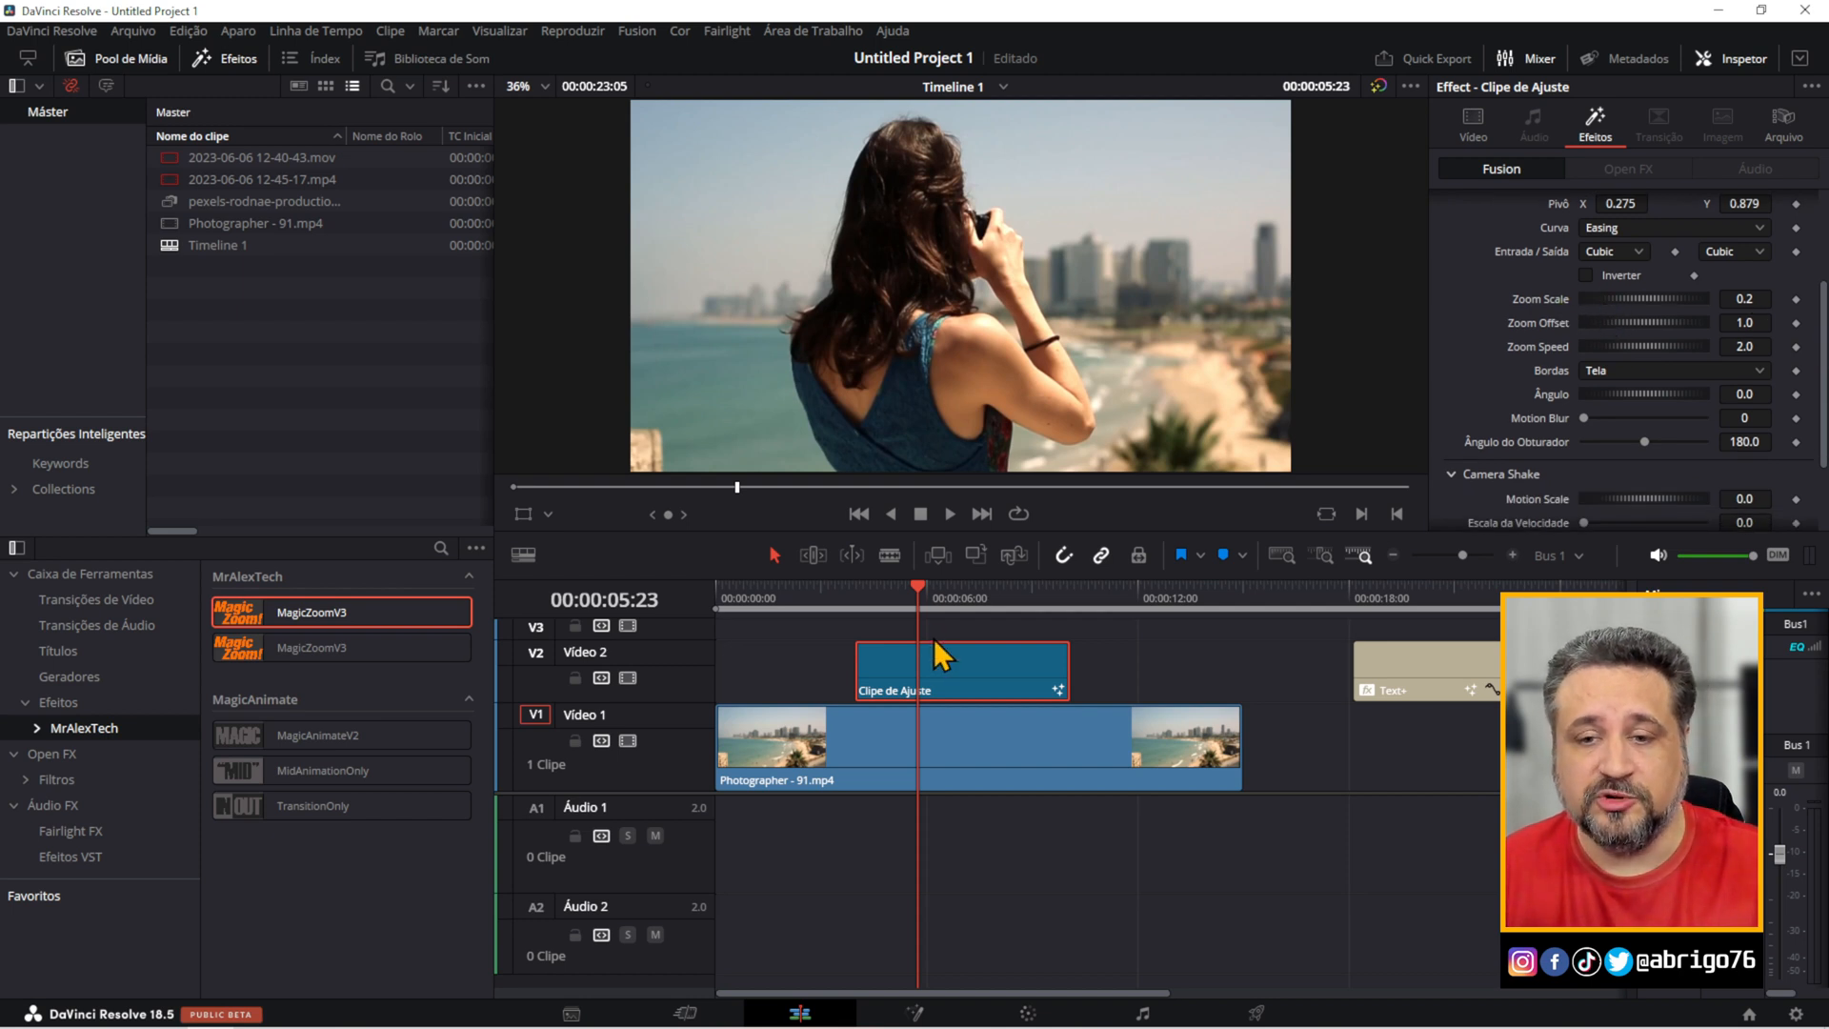
# At 00:00:05:05, set MagicZoomV3's Zoom Scale to 0.606 and its pivot to X 0.231, Y 0.975.
pyautogui.moveTo(888, 608)
pyautogui.mouseDown()
pyautogui.moveTo(854, 604)
pyautogui.moveTo(897, 619)
pyautogui.mouseUp()
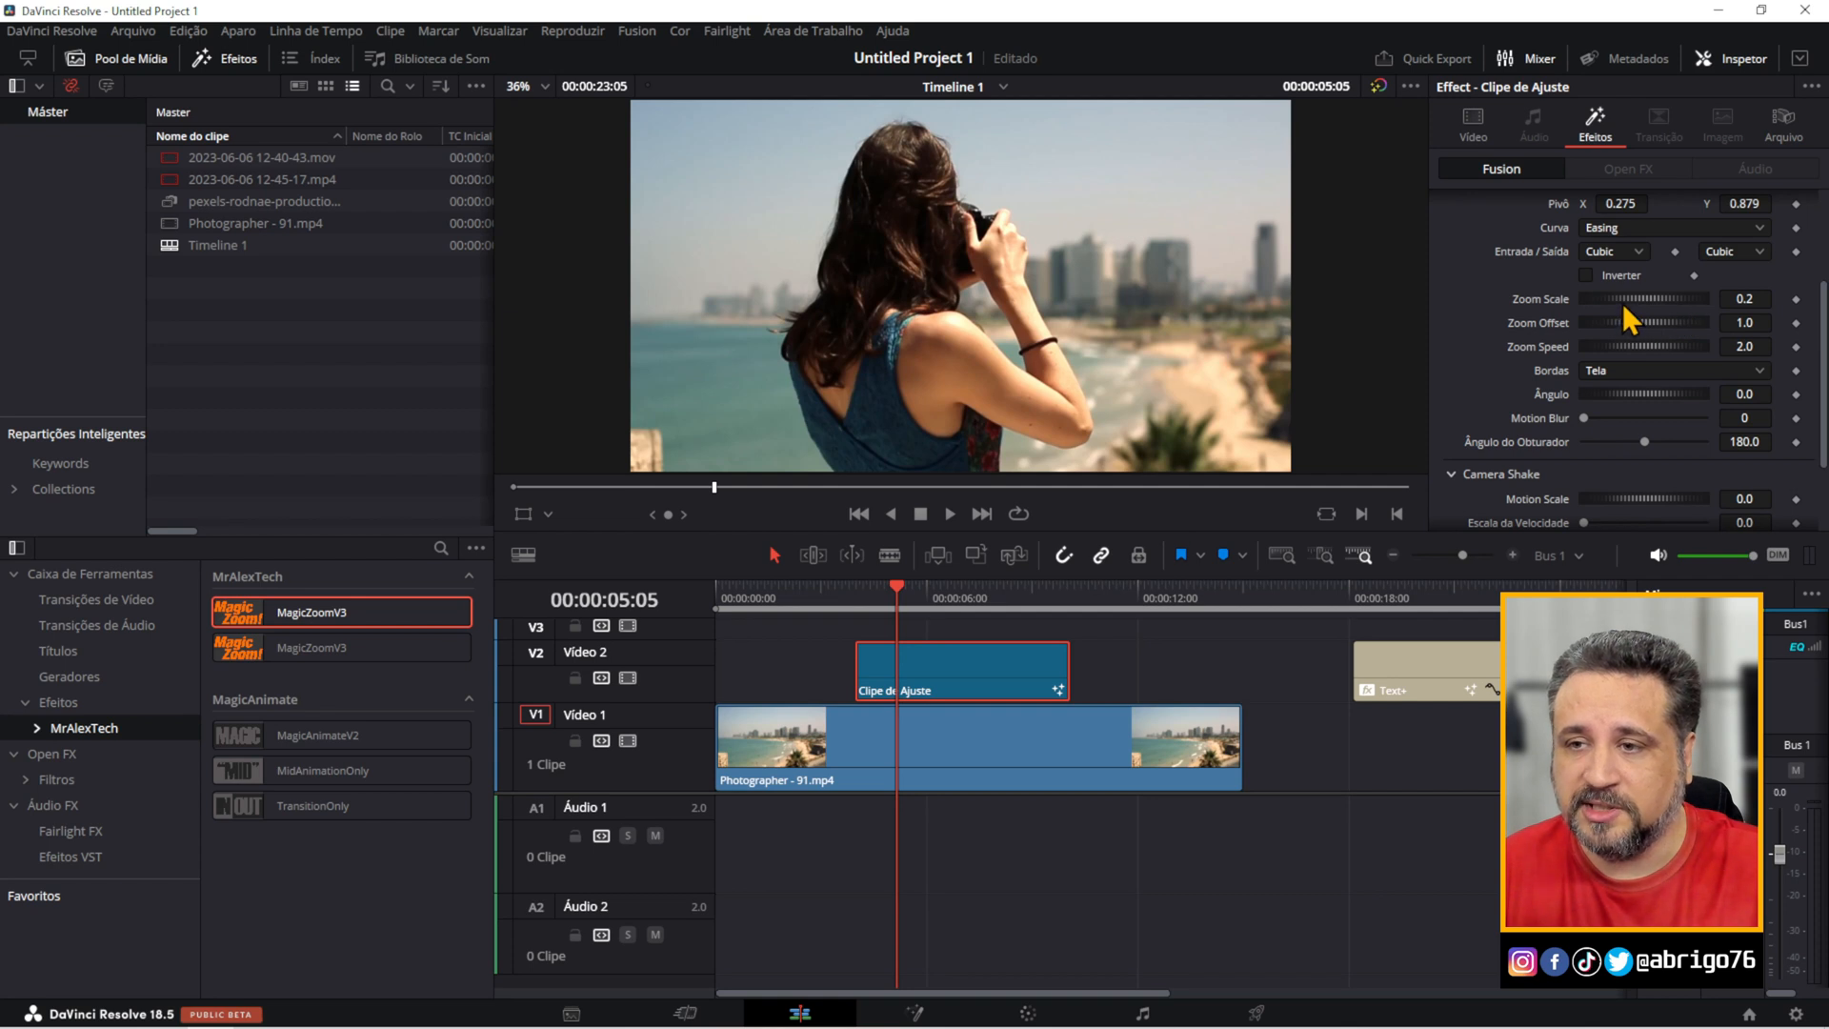
pyautogui.moveTo(1623, 301); pyautogui.dragTo(1631, 301)
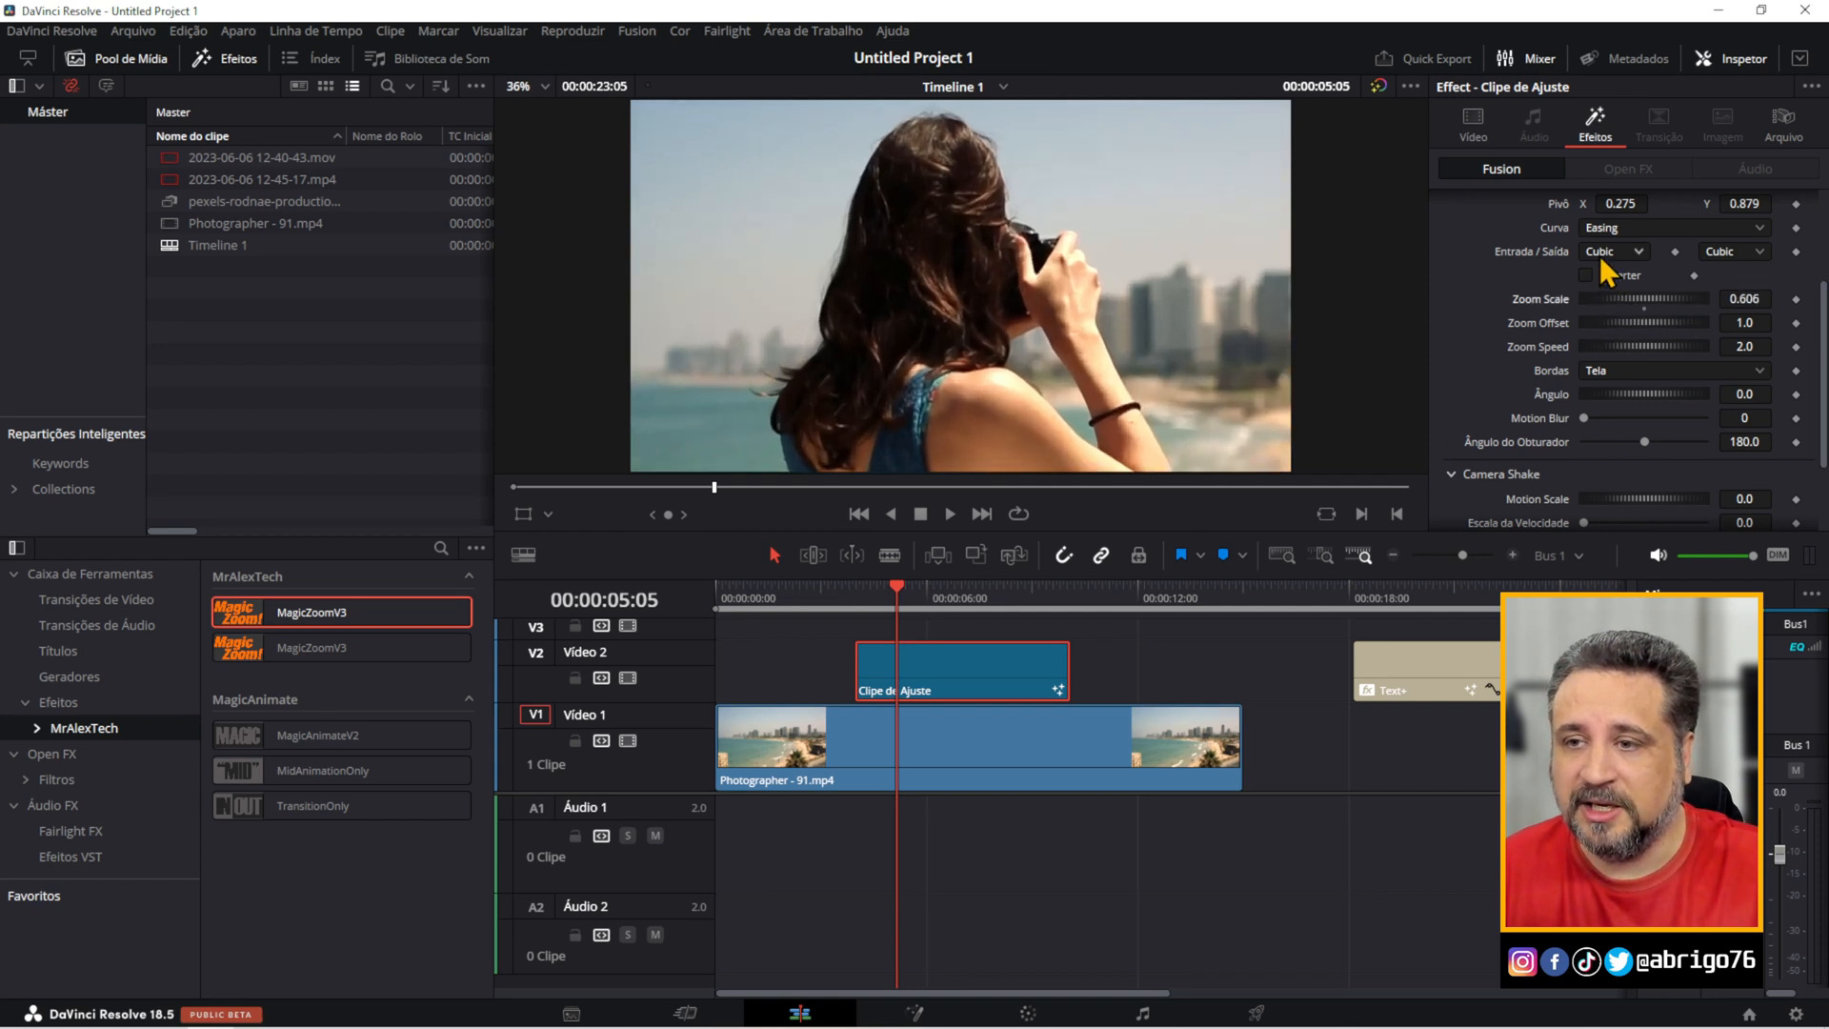
pyautogui.moveTo(1824, 348); pyautogui.dragTo(1824, 311)
pyautogui.moveTo(1619, 271); pyautogui.dragTo(1603, 272)
pyautogui.moveTo(1746, 274); pyautogui.dragTo(1806, 273)
# Preview the start and end of the stronger zoom, and park the playhead at 00:00:07:05.
pyautogui.click(838, 598)
pyautogui.press('space')
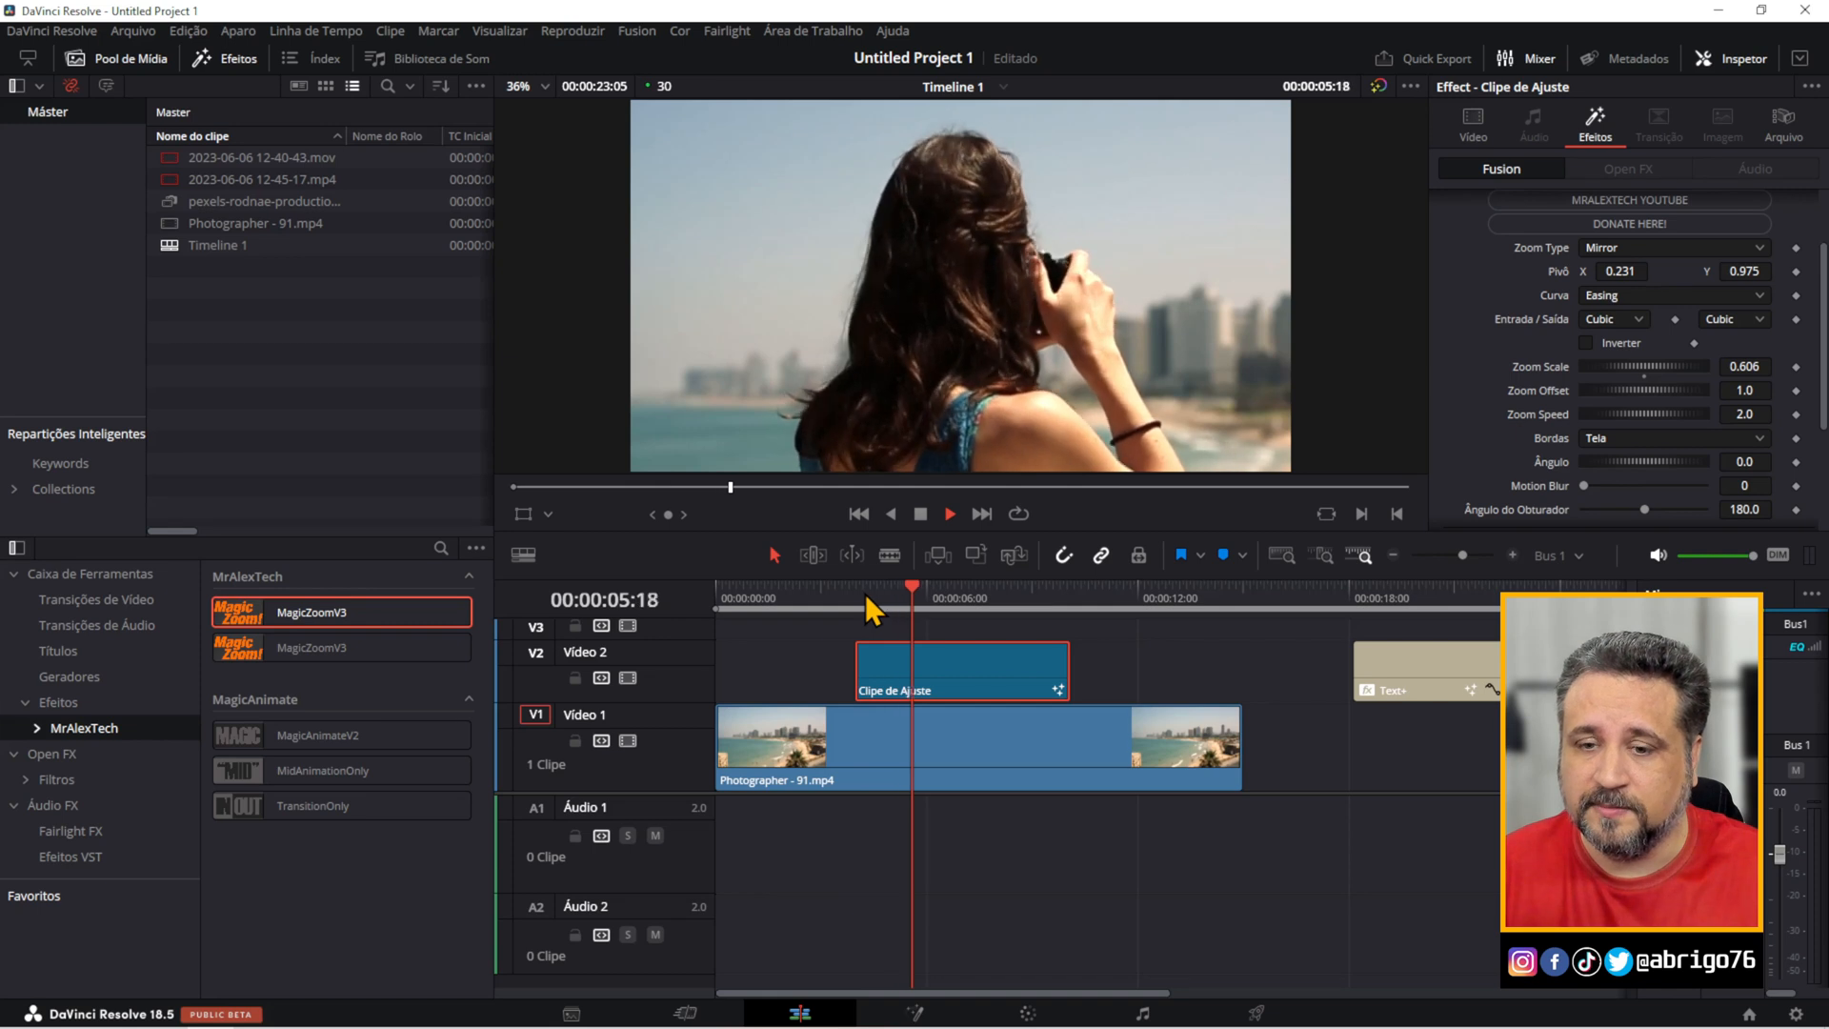
pyautogui.click(1014, 595)
pyautogui.press('space')
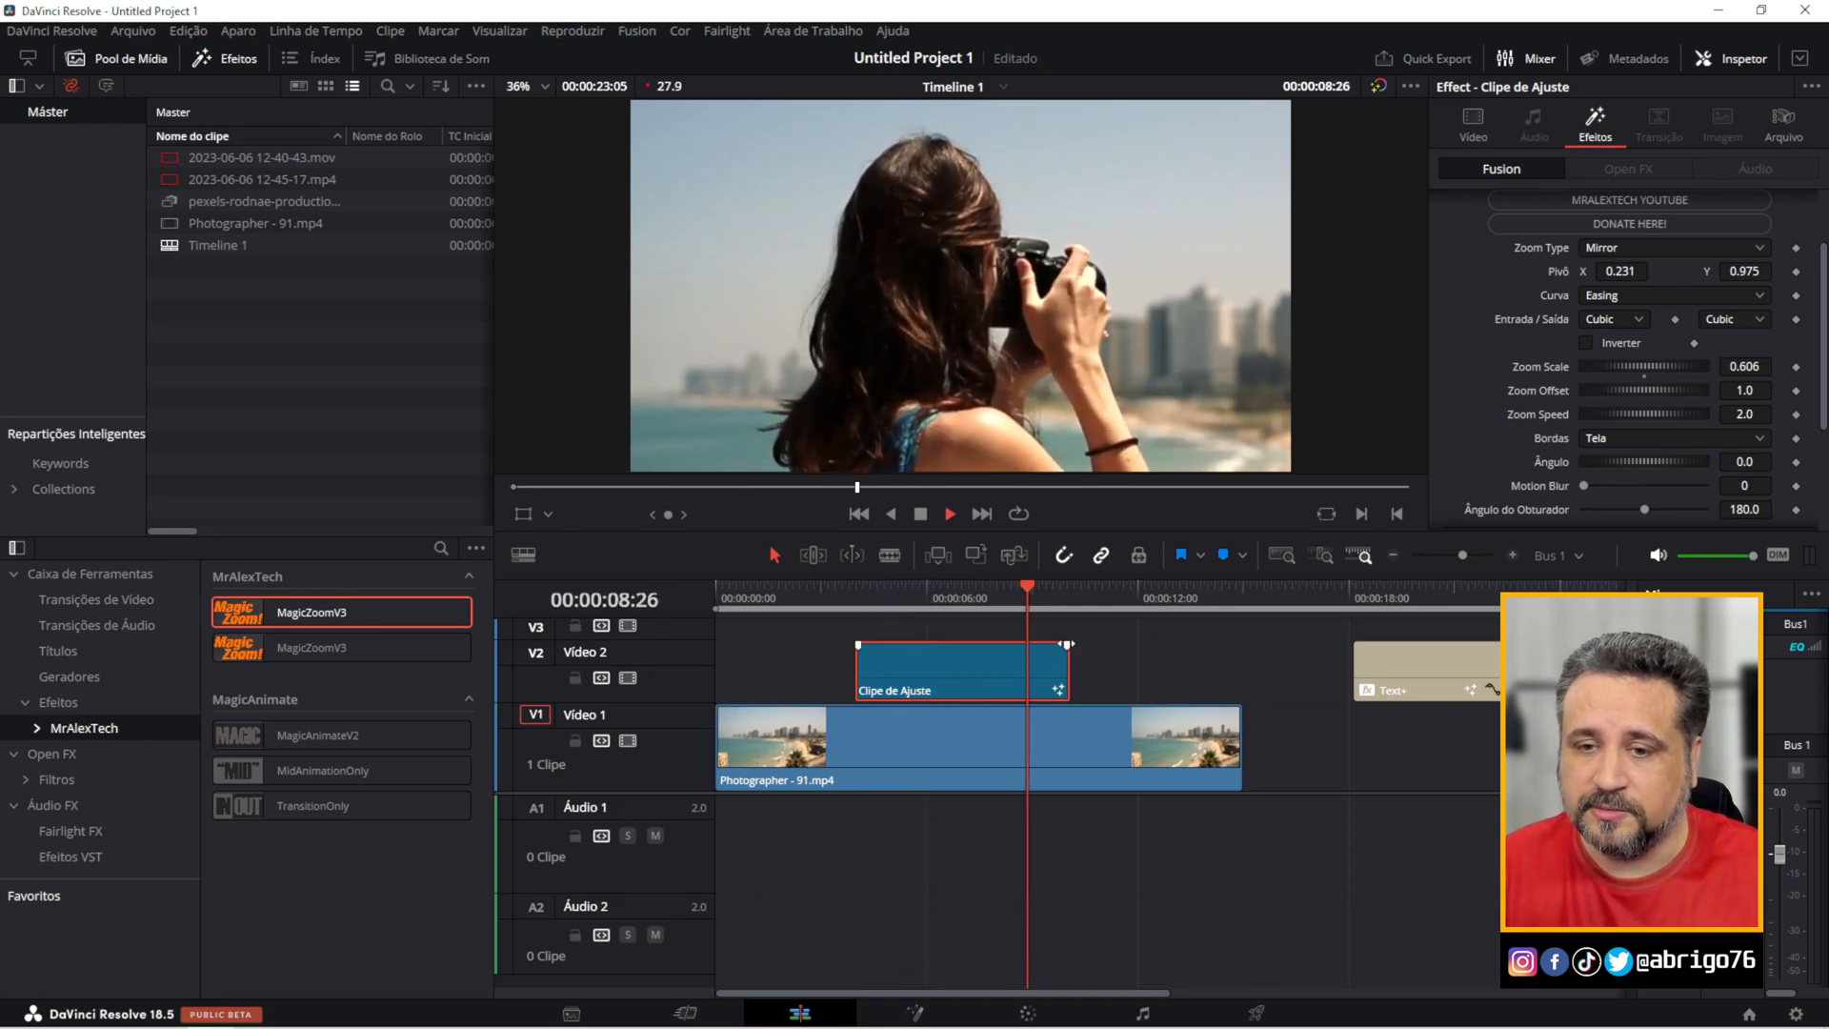
pyautogui.click(969, 600)
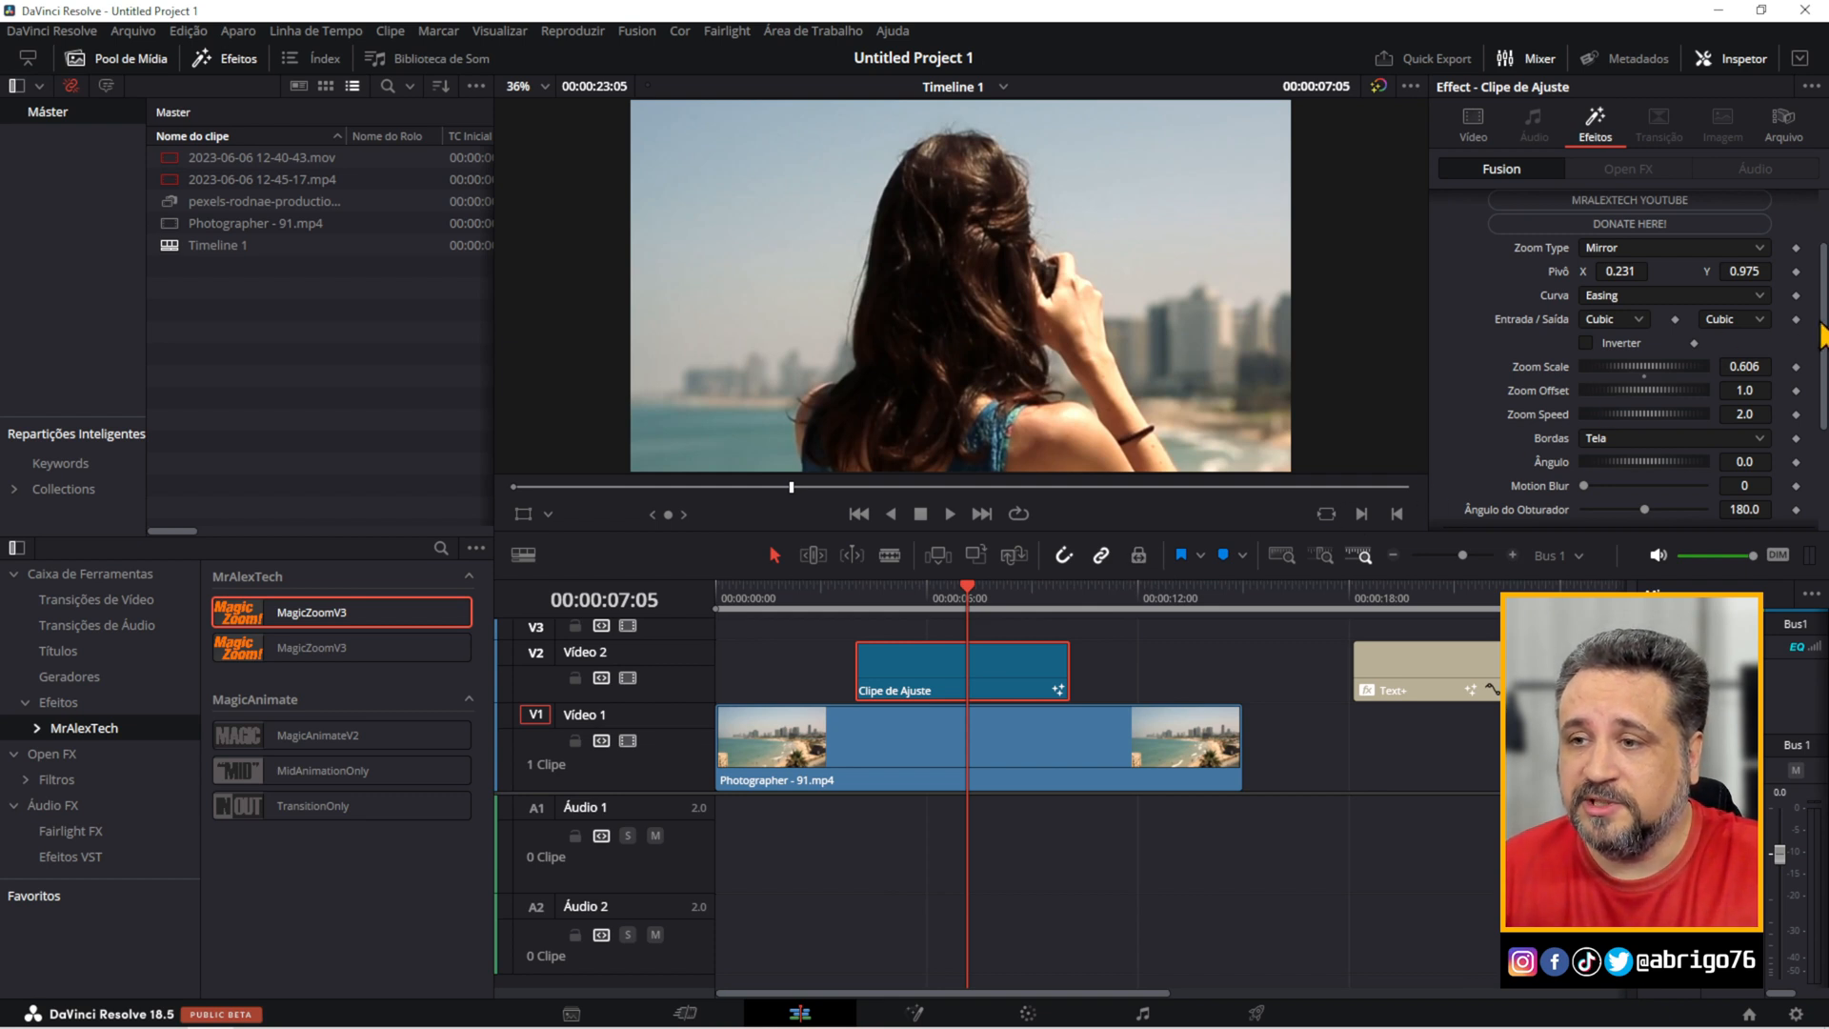
# Set the MagicZoomV3 Camera Shake Motion Scale to 0.739 at 00:00:07:06.
pyautogui.scroll(-2, 1696, 228)
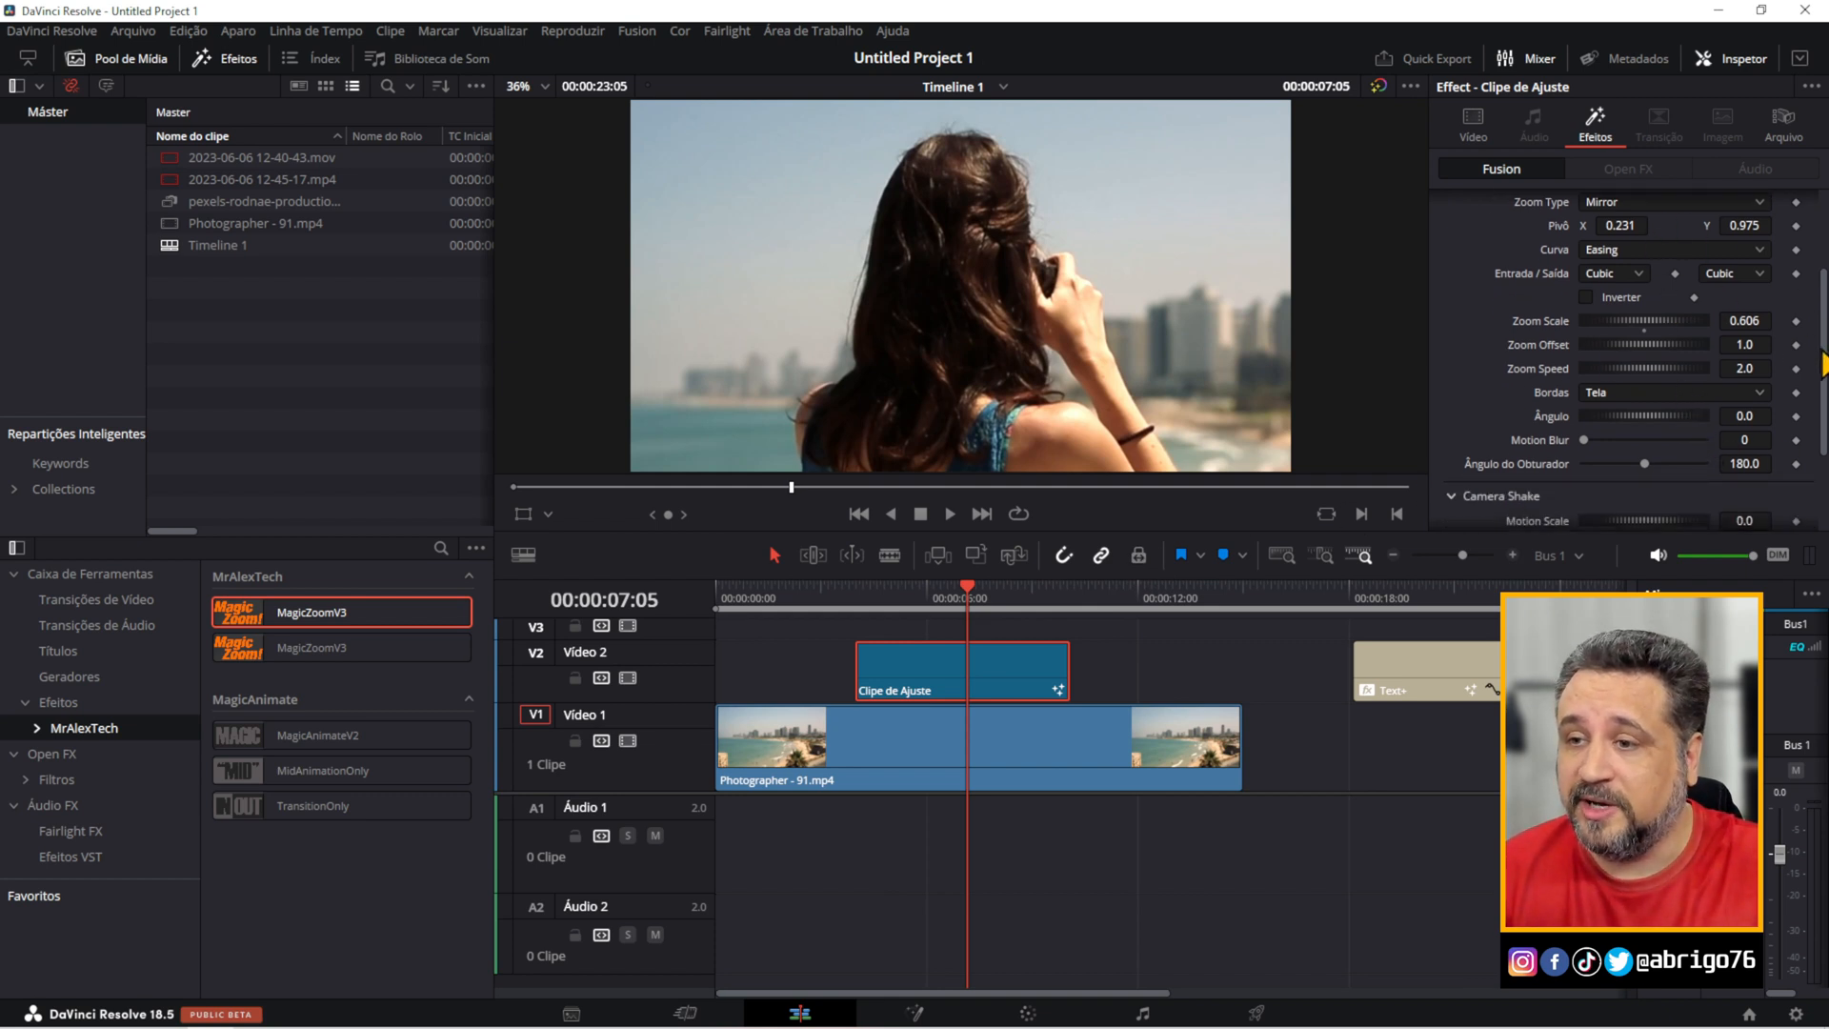
pyautogui.moveTo(1823, 366); pyautogui.dragTo(1822, 479)
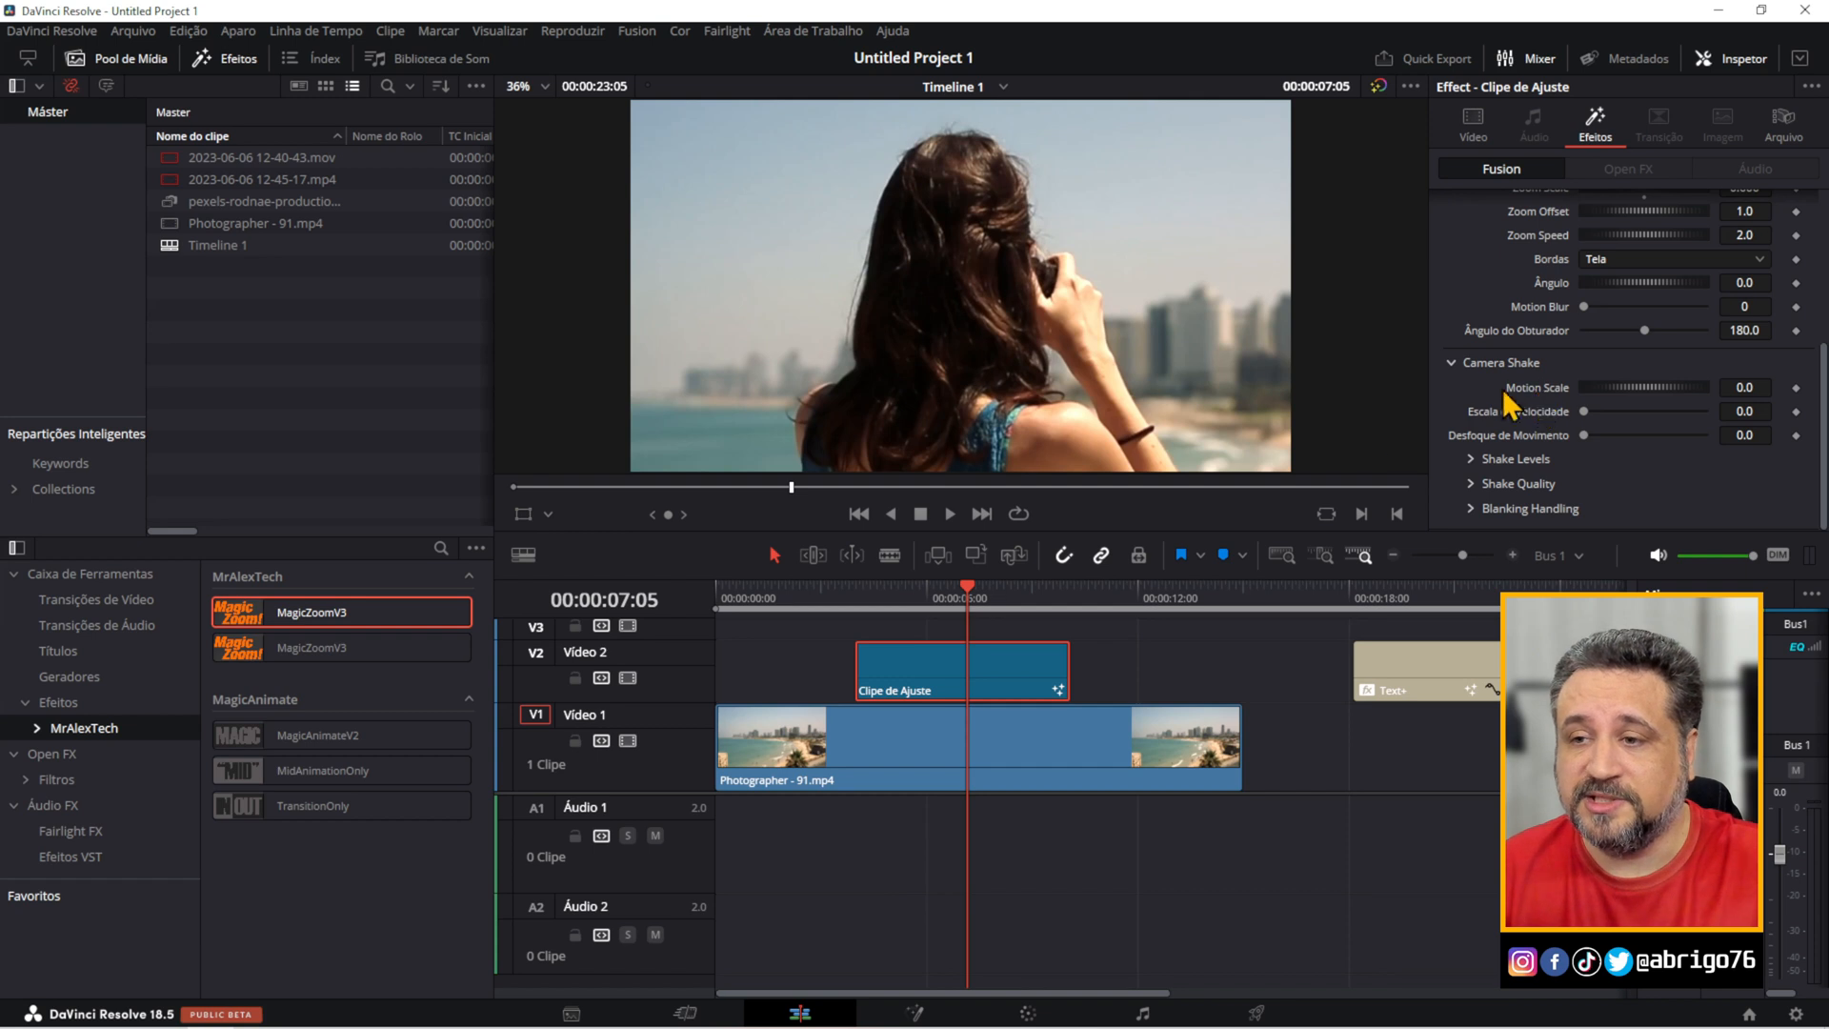
pyautogui.moveTo(970, 597)
pyautogui.mouseDown()
pyautogui.moveTo(947, 598)
pyautogui.moveTo(974, 608)
pyautogui.mouseUp()
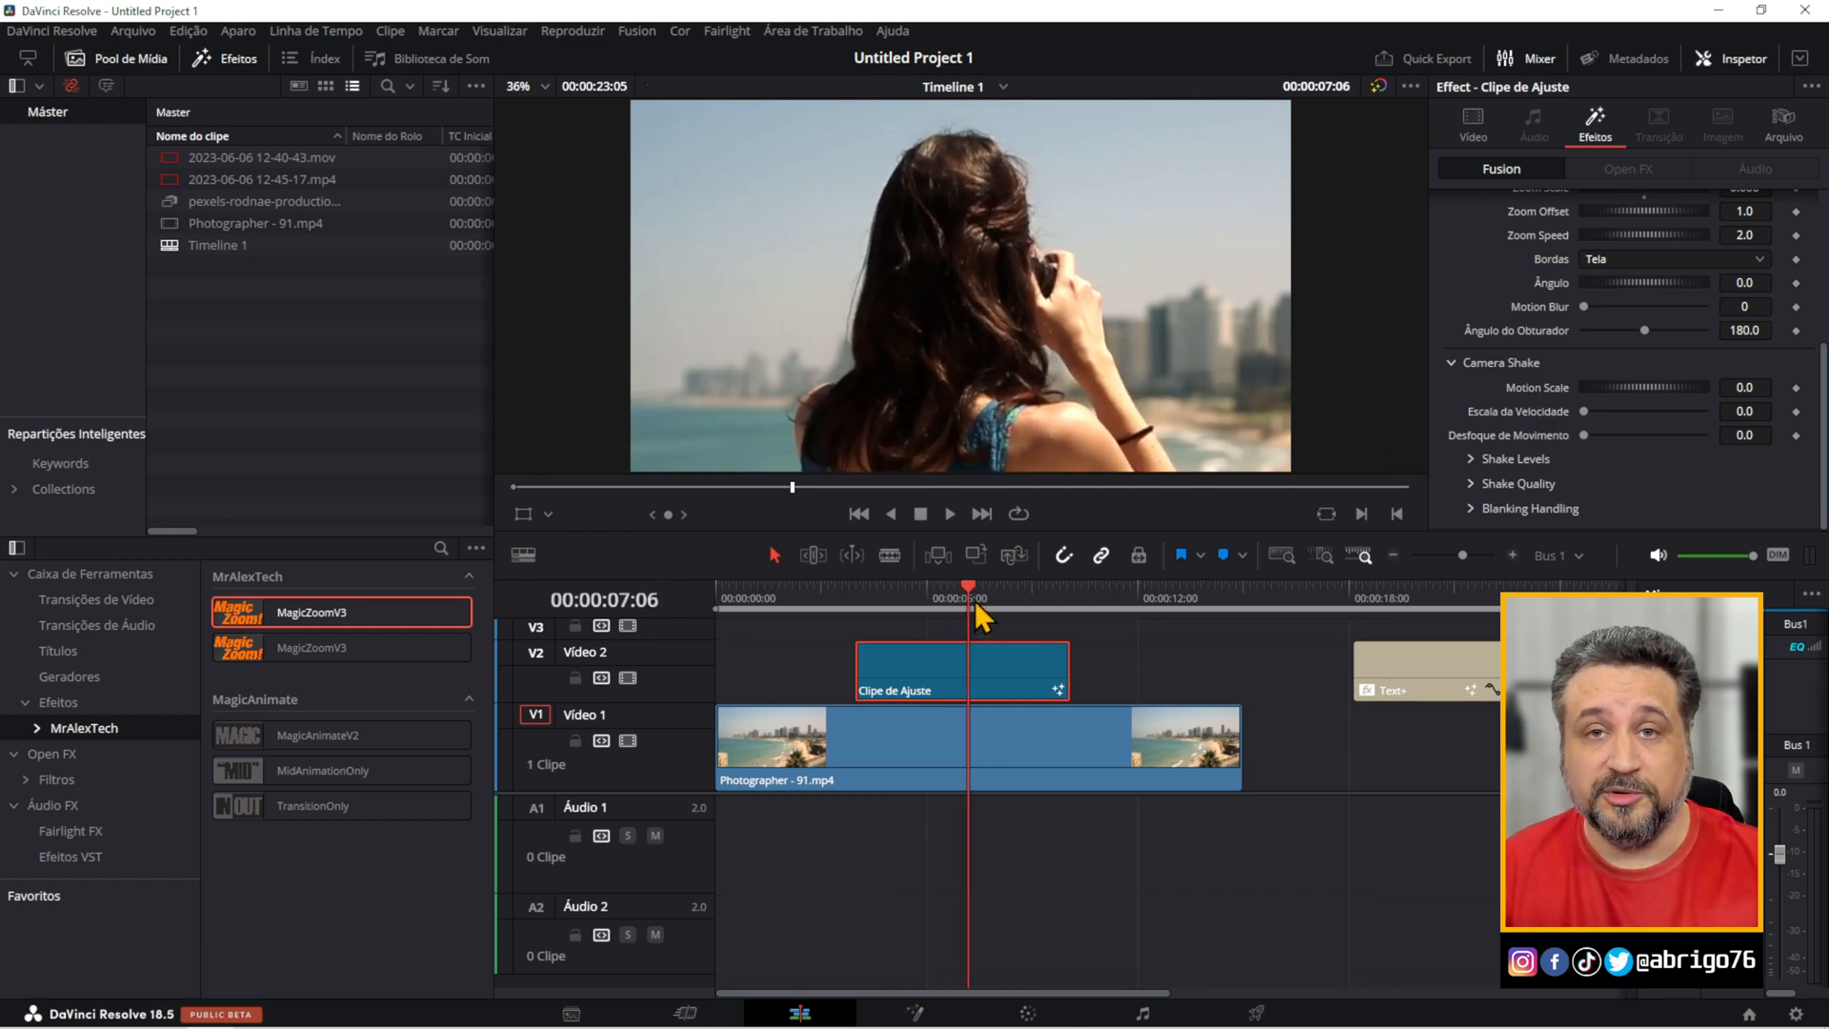
pyautogui.moveTo(1822, 419)
pyautogui.mouseDown()
pyautogui.moveTo(1821, 295)
pyautogui.moveTo(1824, 446)
pyautogui.mouseUp()
pyautogui.click(1645, 390)
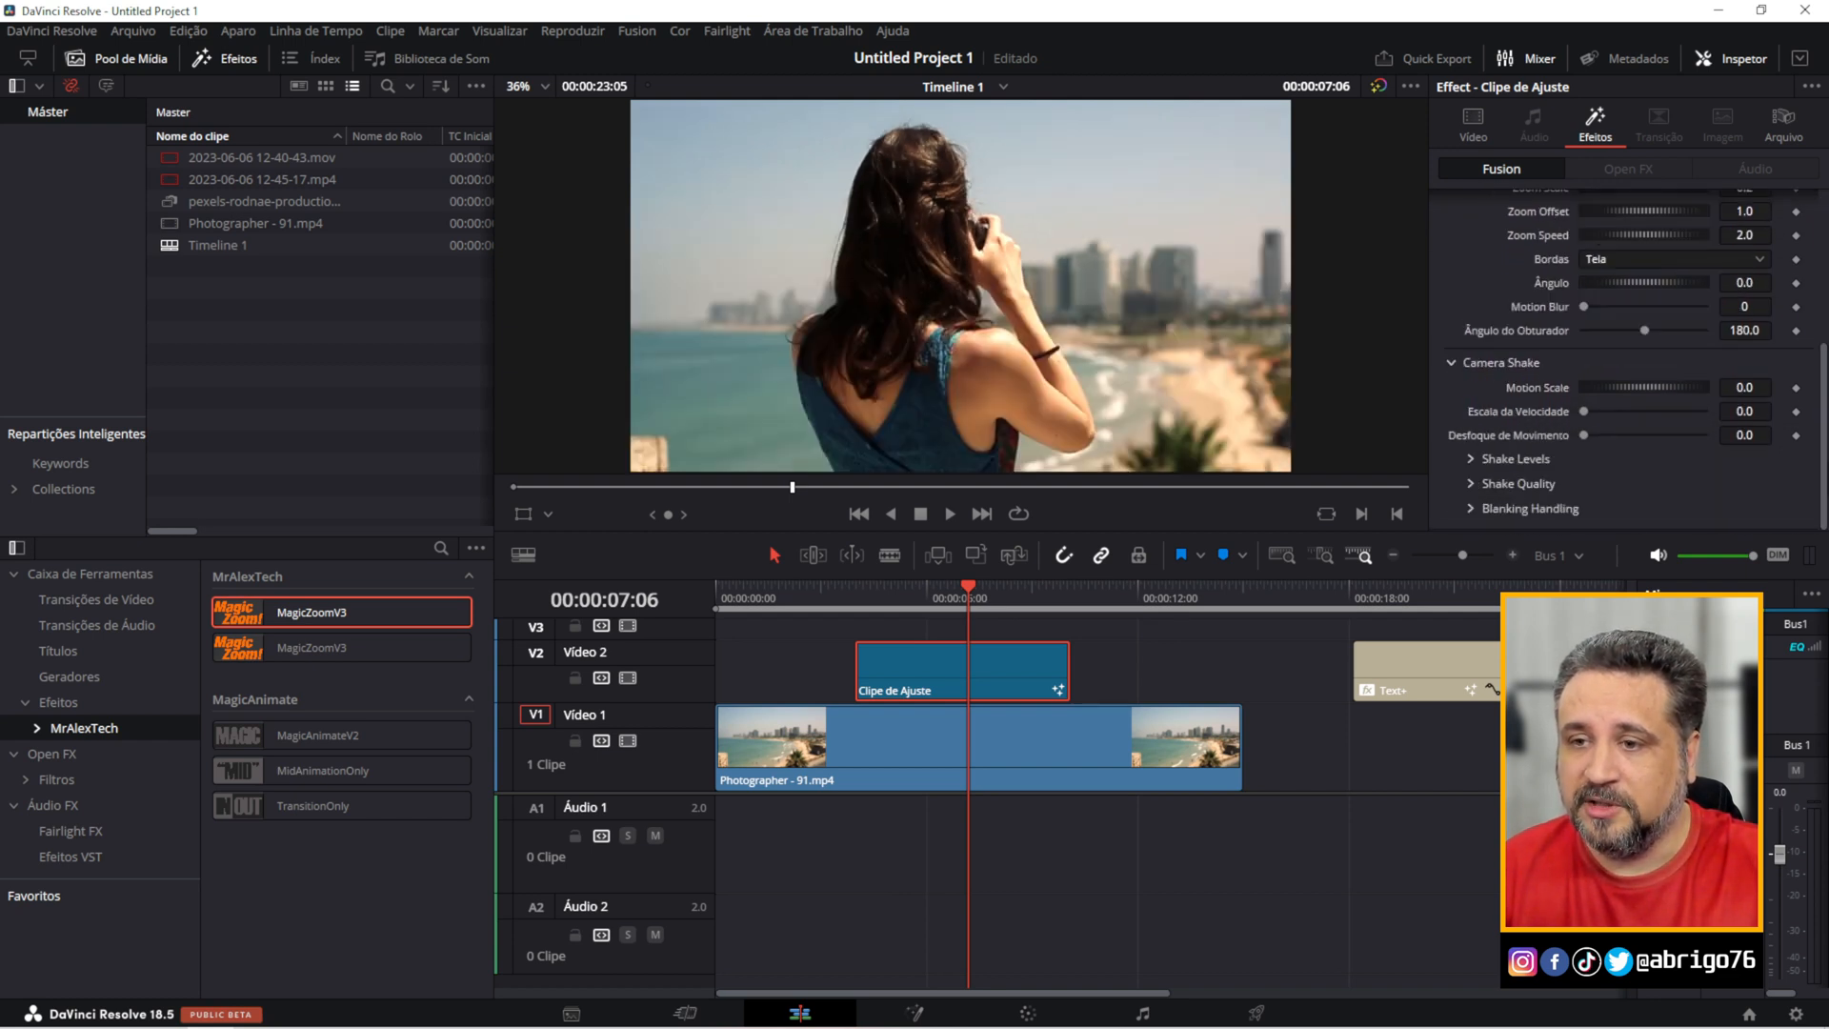
pyautogui.moveTo(1612, 386); pyautogui.dragTo(1707, 392)
# Preview the shake from 00:00:03:29, and set Escala da Velocidade to 0.11 and Desfoque de Movimento to 0.071.
pyautogui.click(854, 600)
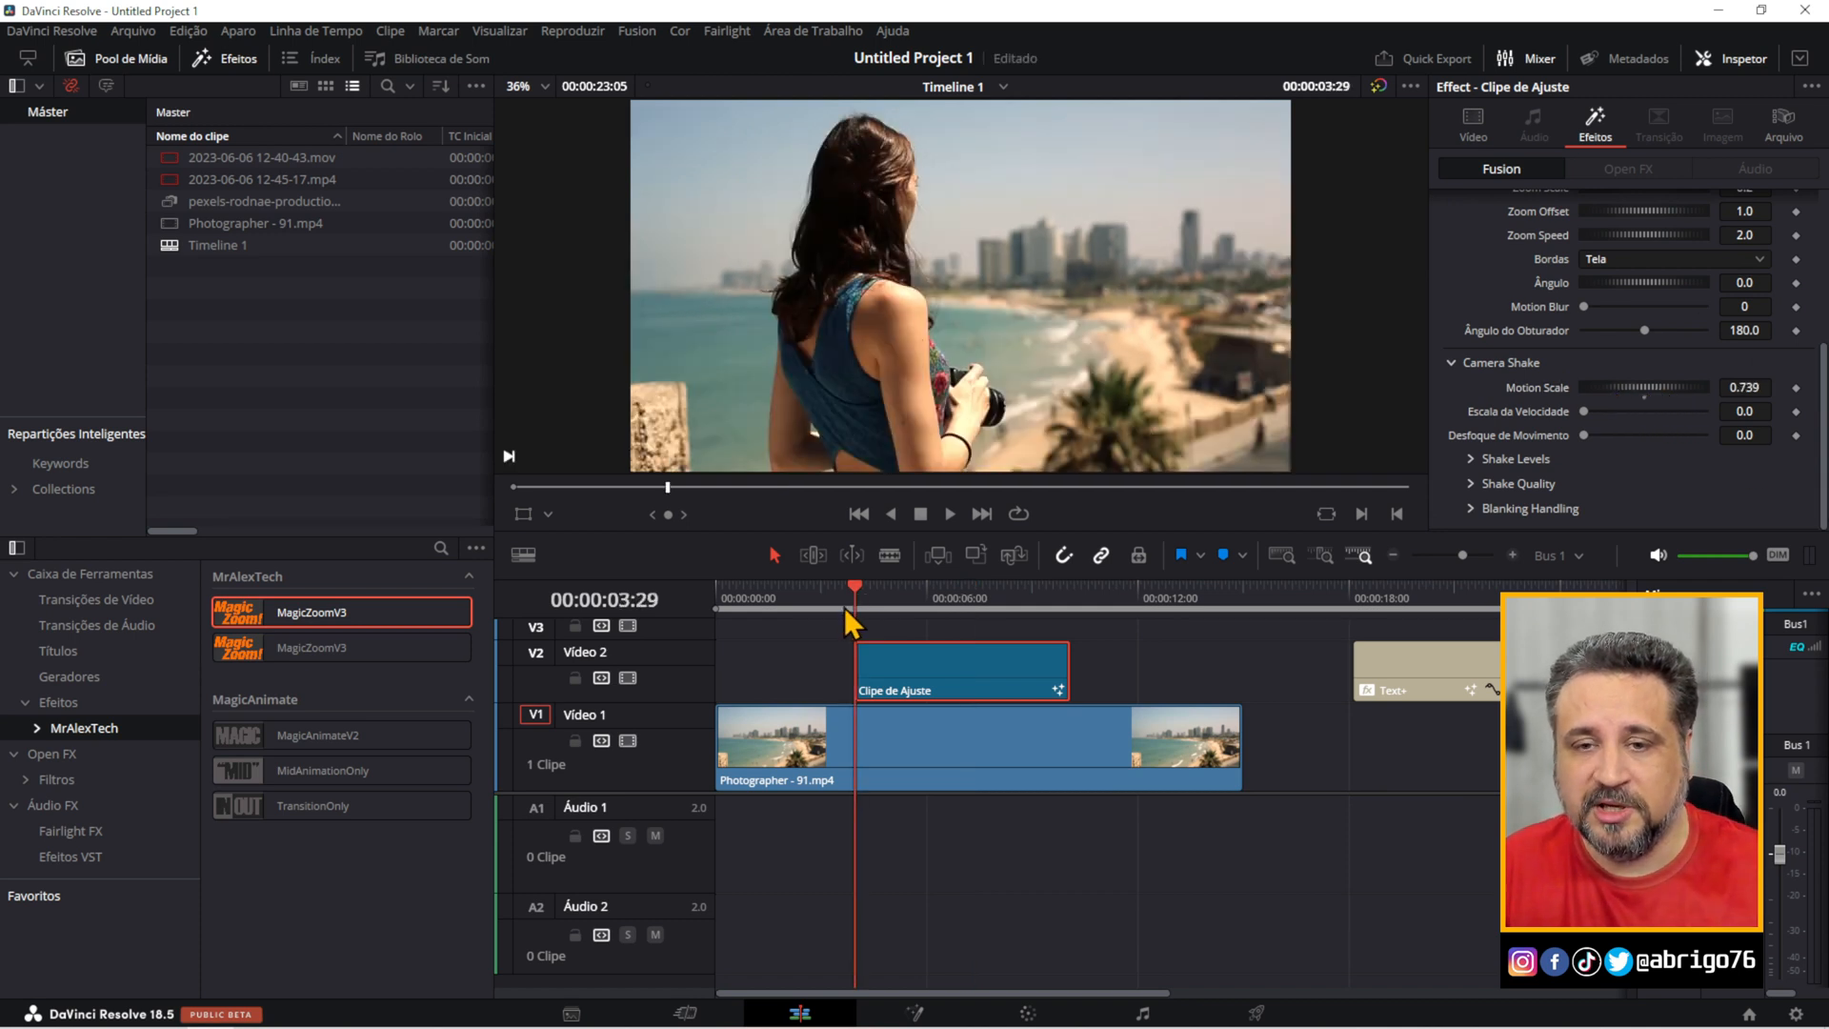
pyautogui.press('space')
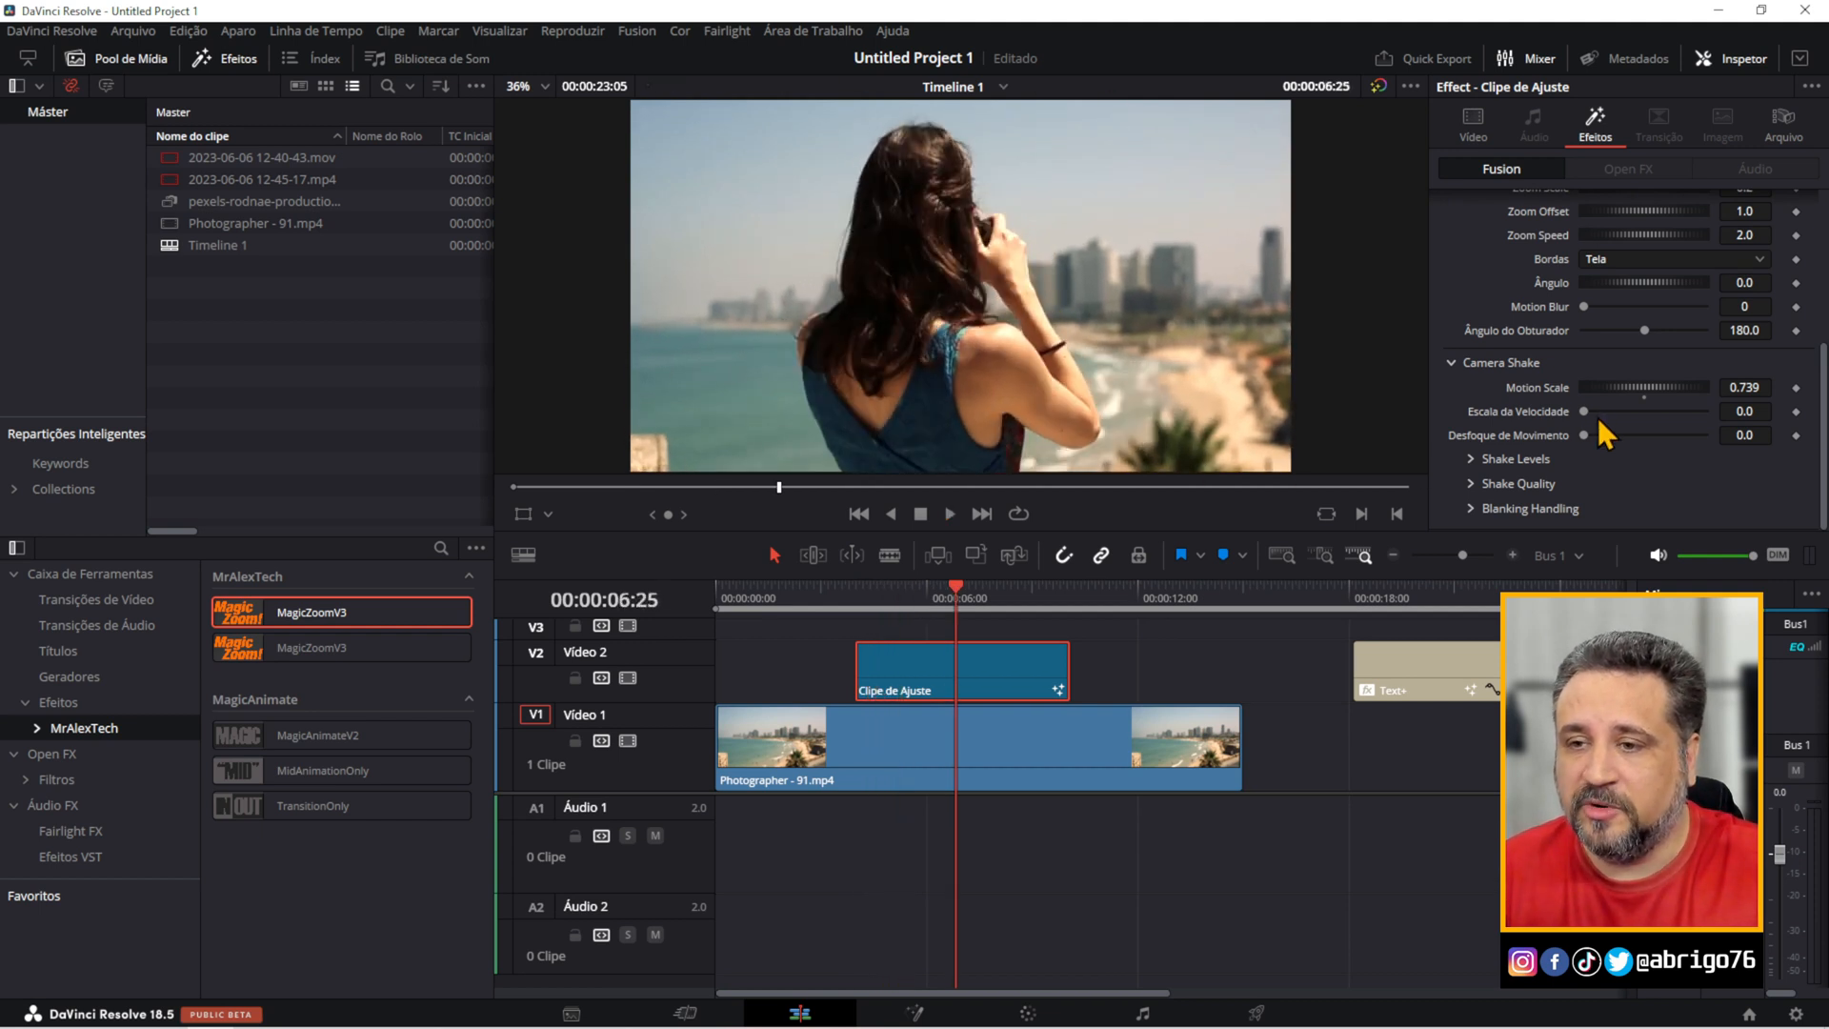
pyautogui.moveTo(1583, 413); pyautogui.dragTo(1592, 438)
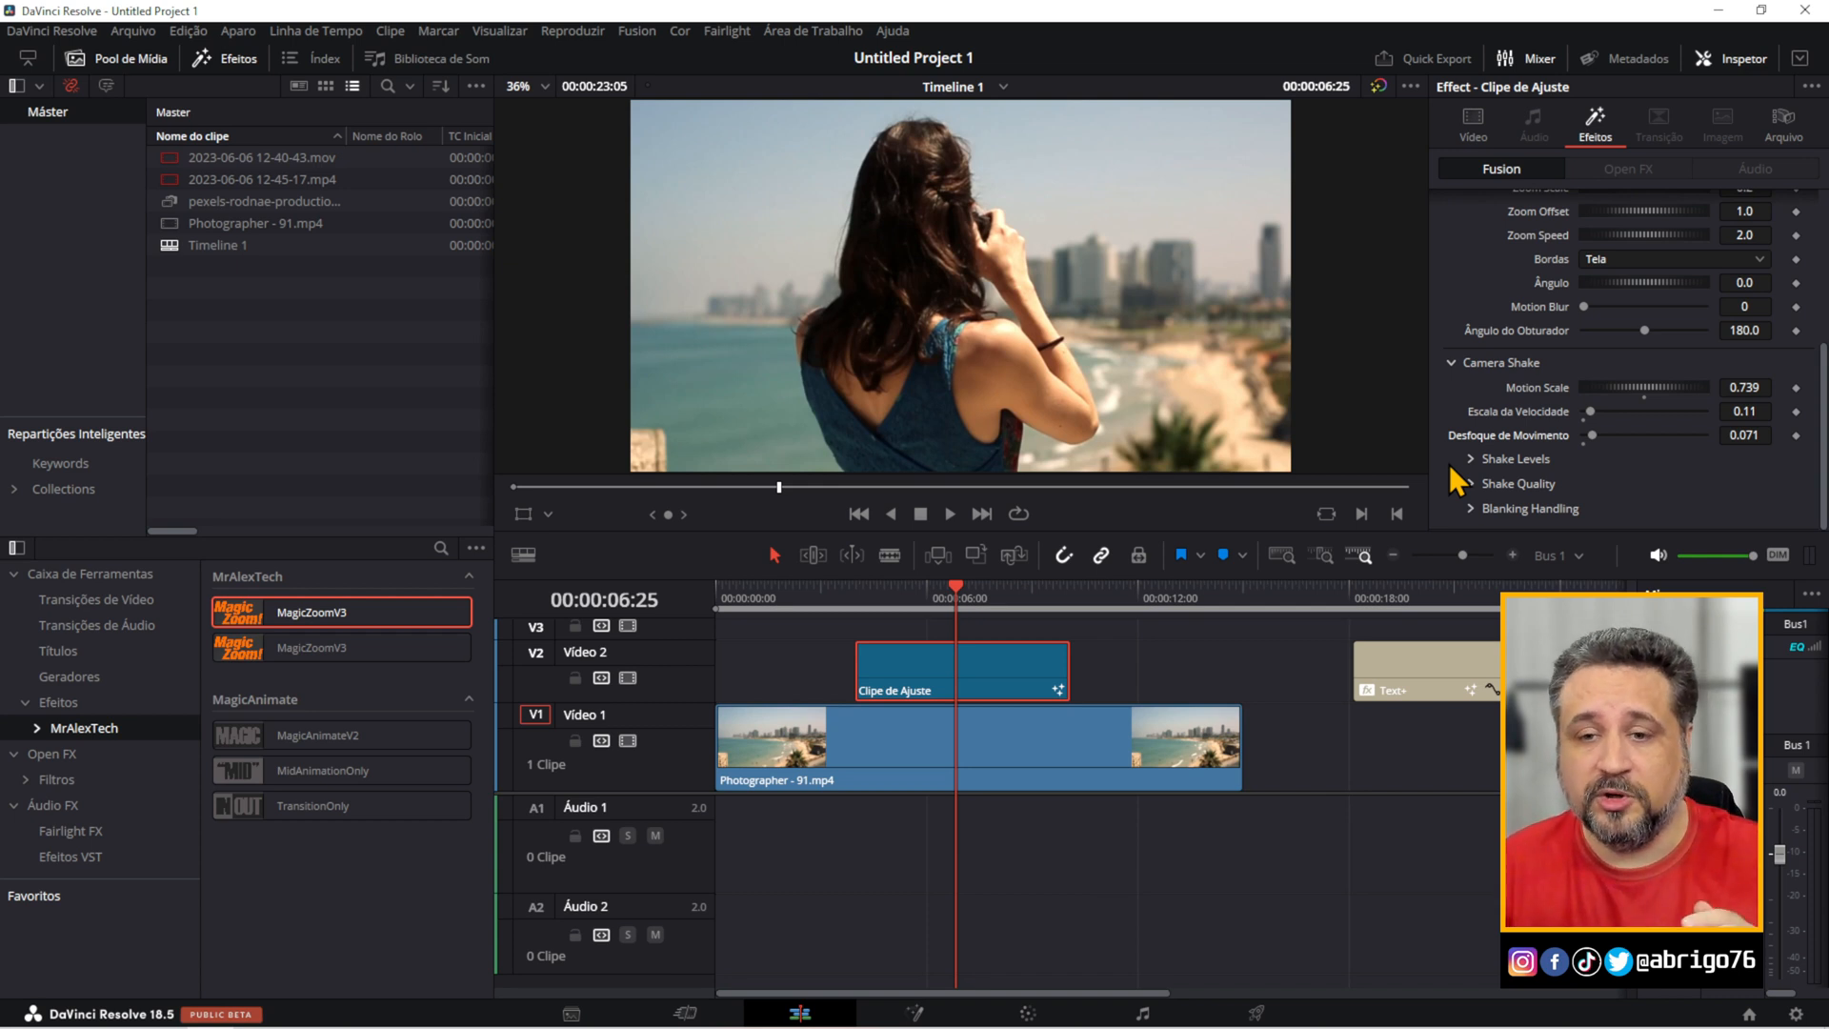
# Play the adjustment clip from its start to check the camera shake at the reduced speed.
pyautogui.click(855, 595)
pyautogui.press('space')
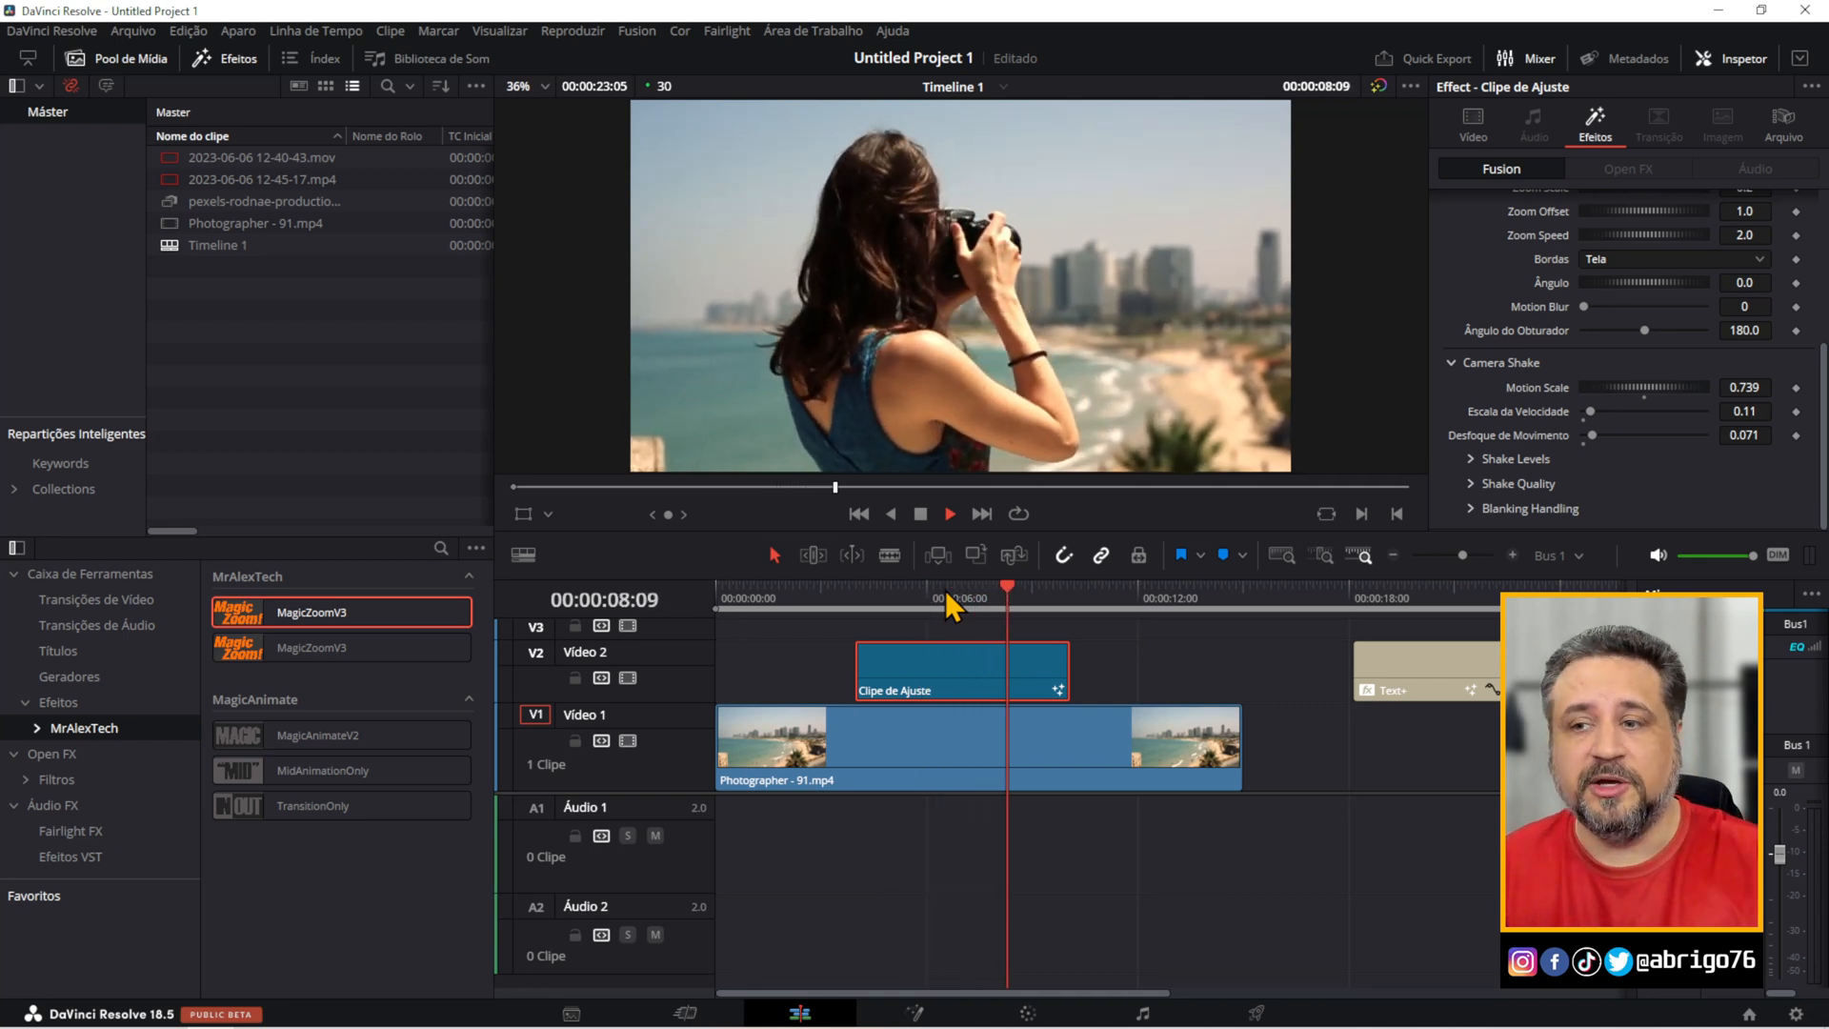
pyautogui.press('space')
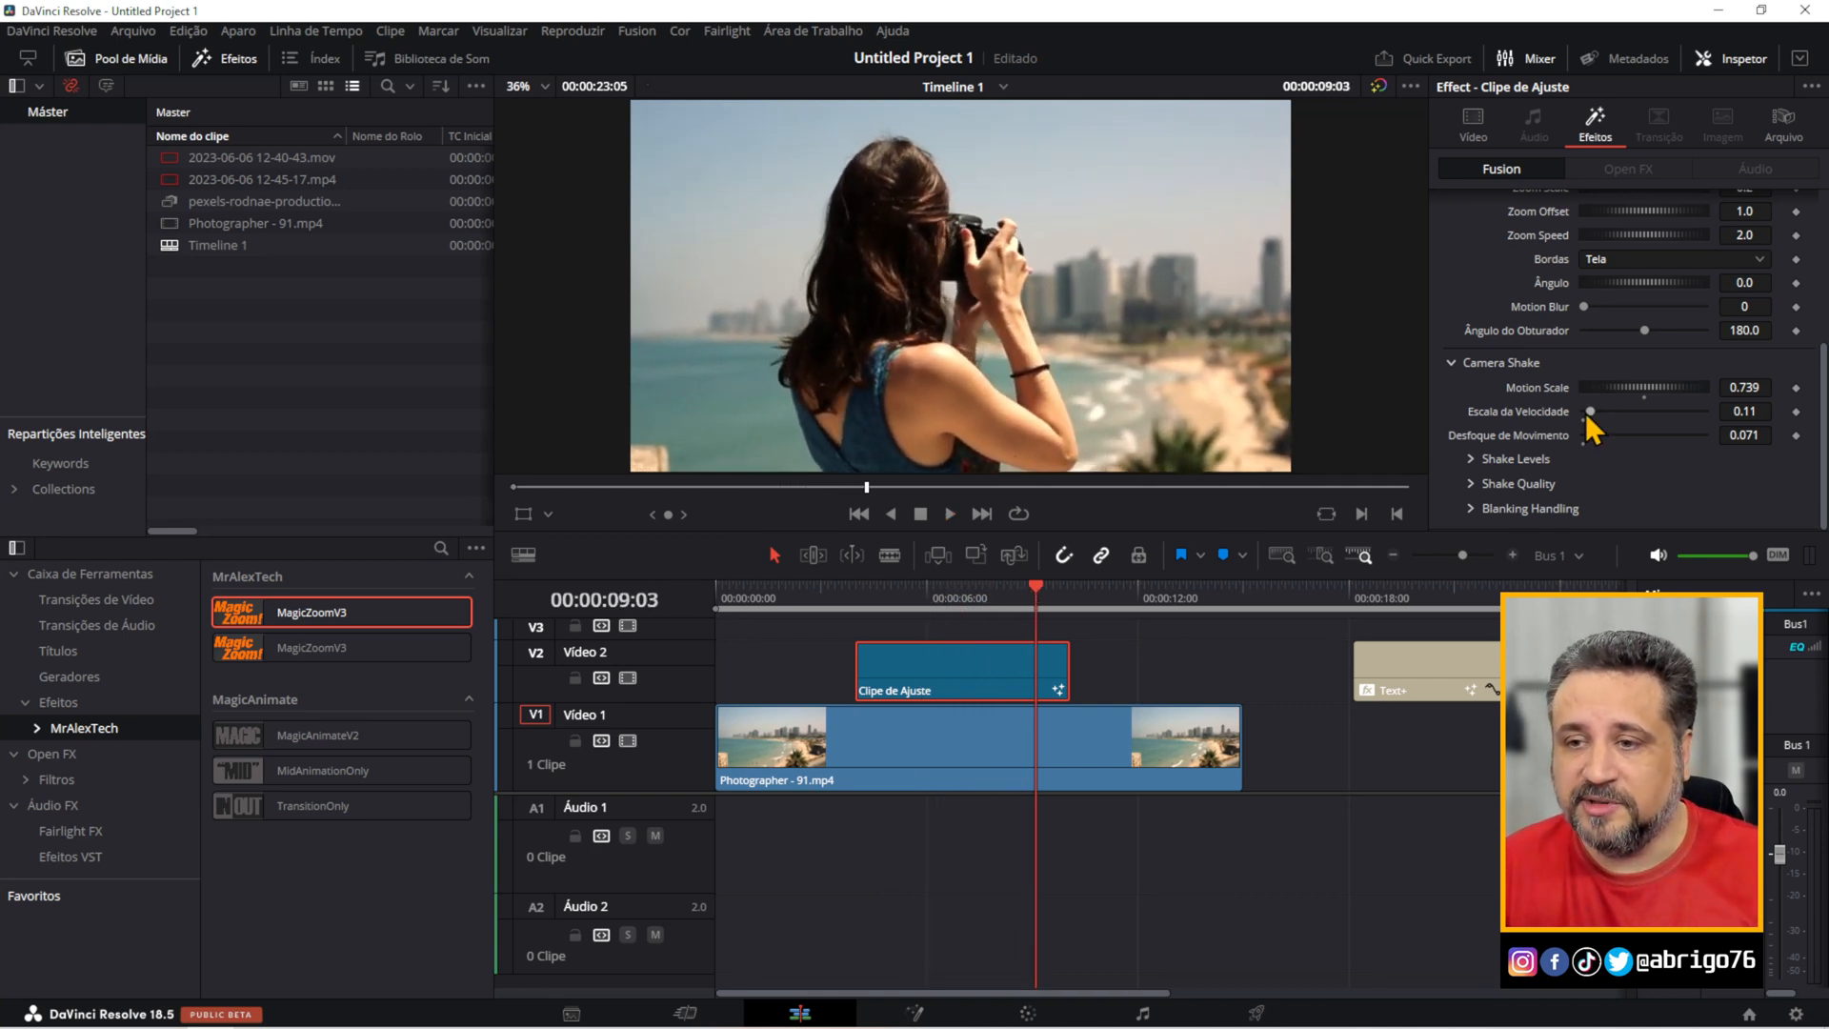
# Try a Camera Shake Escala da Velocidade of 1.575 and preview it from 00:00:04:28.
pyautogui.moveTo(1587, 415); pyautogui.dragTo(1678, 419)
pyautogui.click(889, 599)
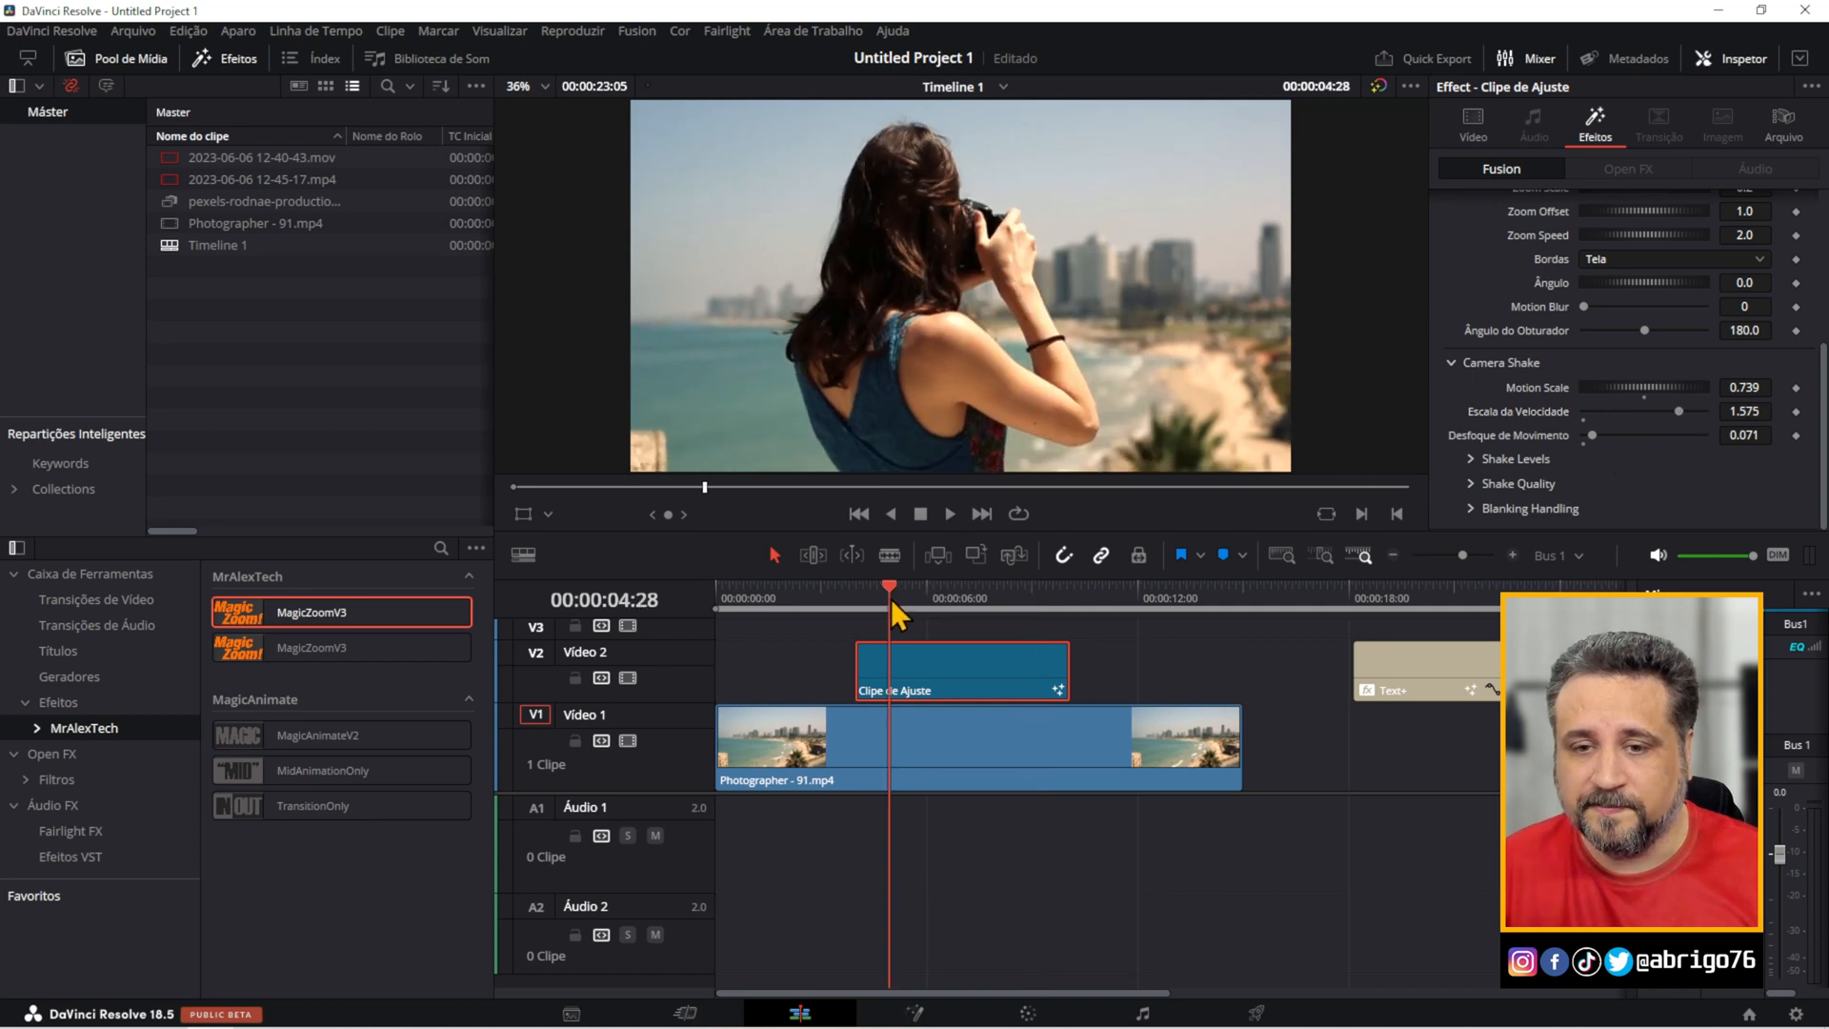
pyautogui.press('space')
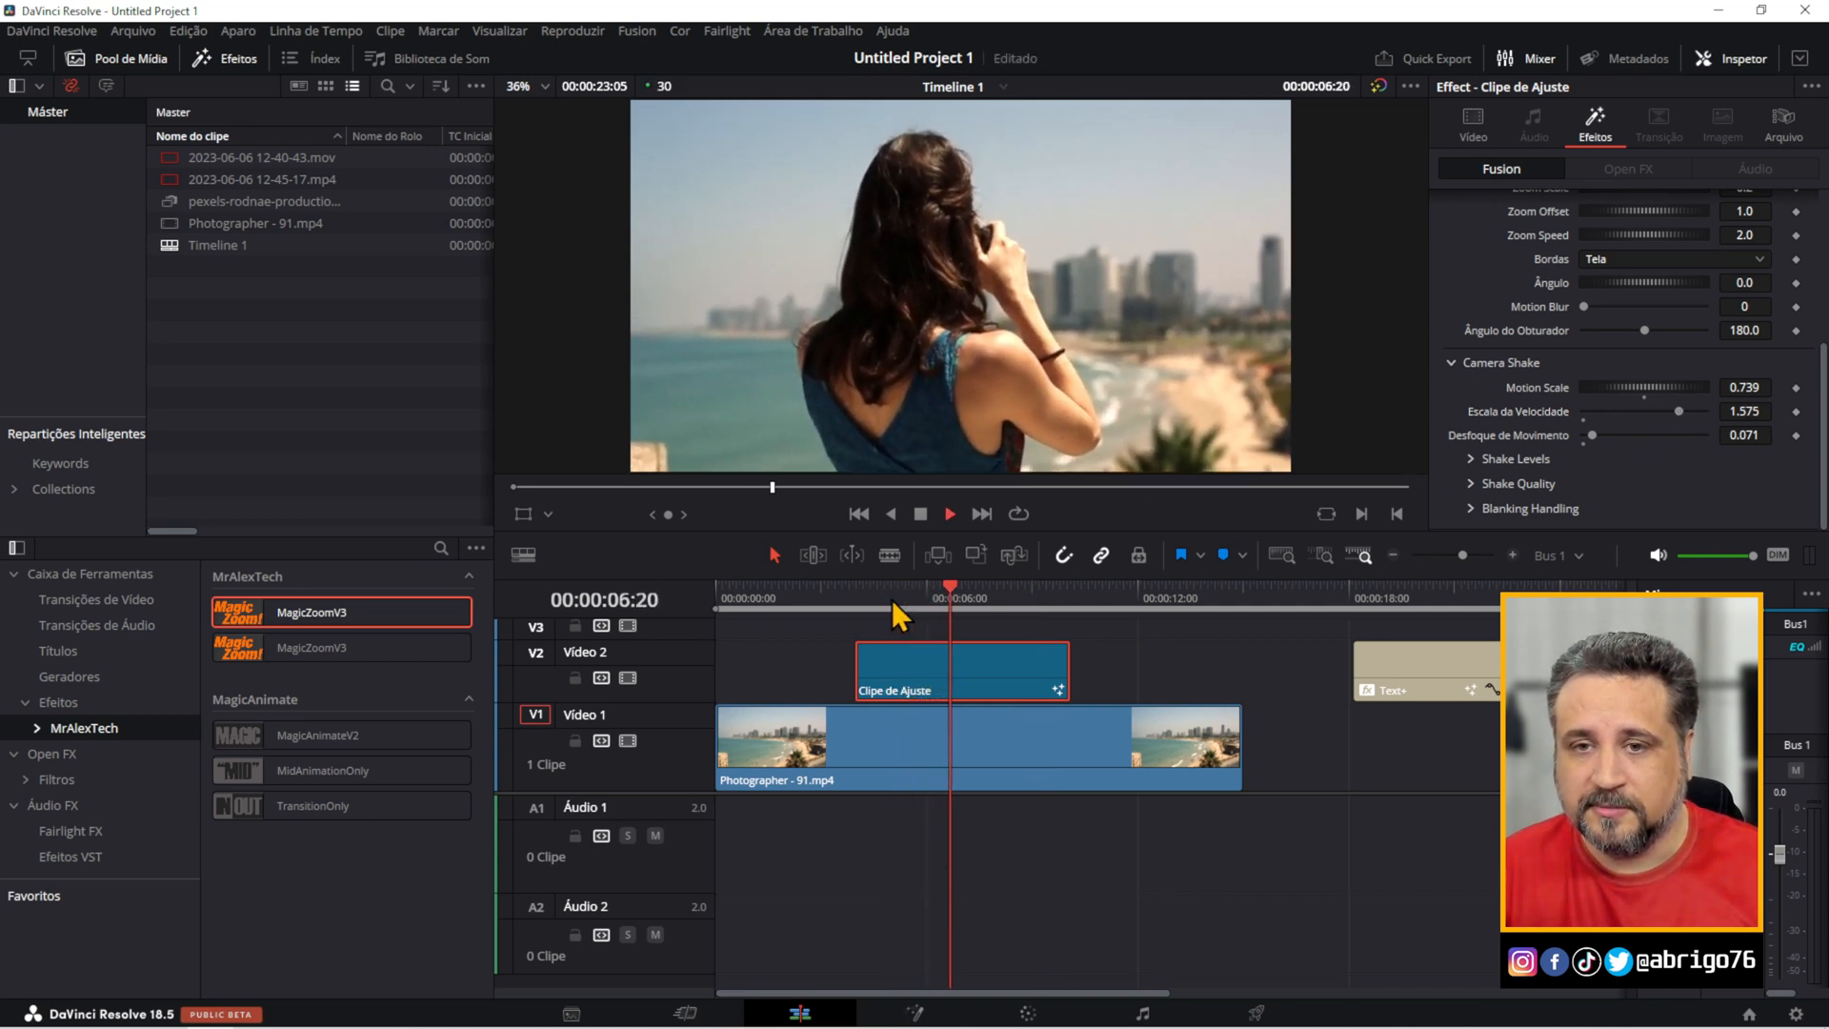
pyautogui.press('space')
# Set the Camera Shake Escala da Velocidade to 0.157 and play the adjustment clip to check the motion.
pyautogui.moveTo(1679, 409); pyautogui.dragTo(1592, 412)
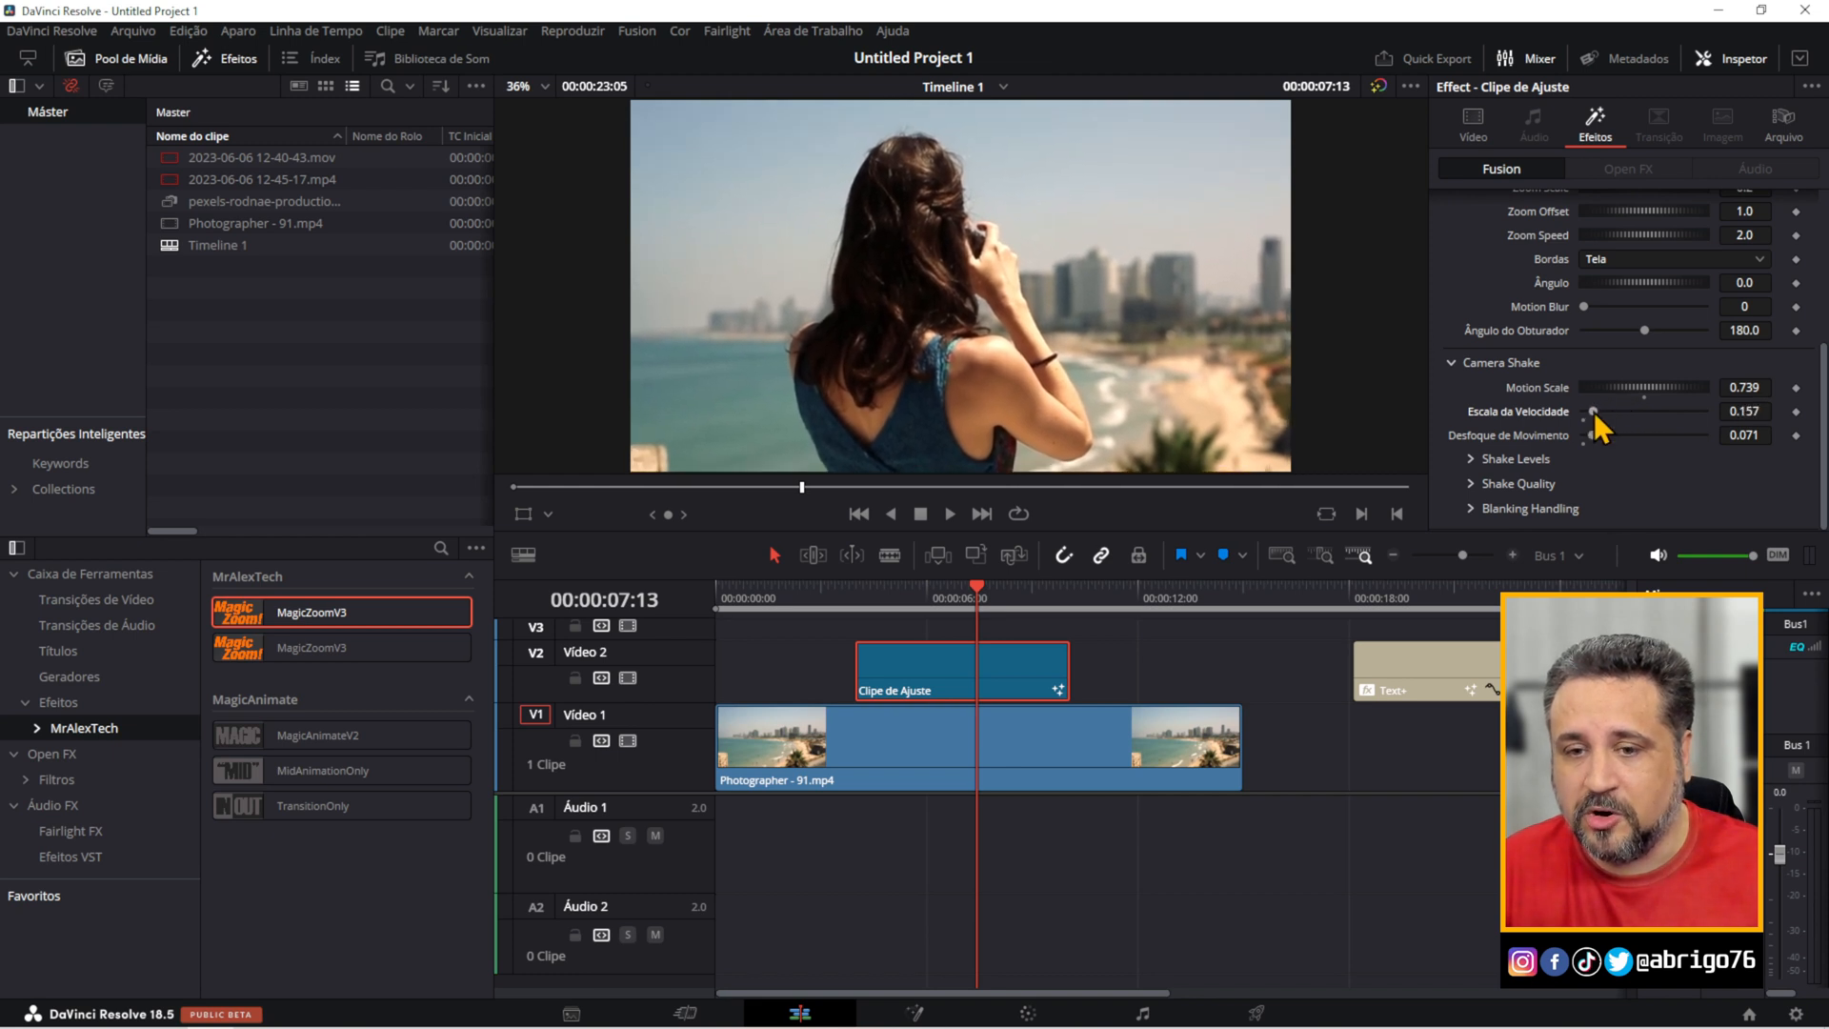
pyautogui.click(878, 592)
pyautogui.press('space')
pyautogui.click(873, 602)
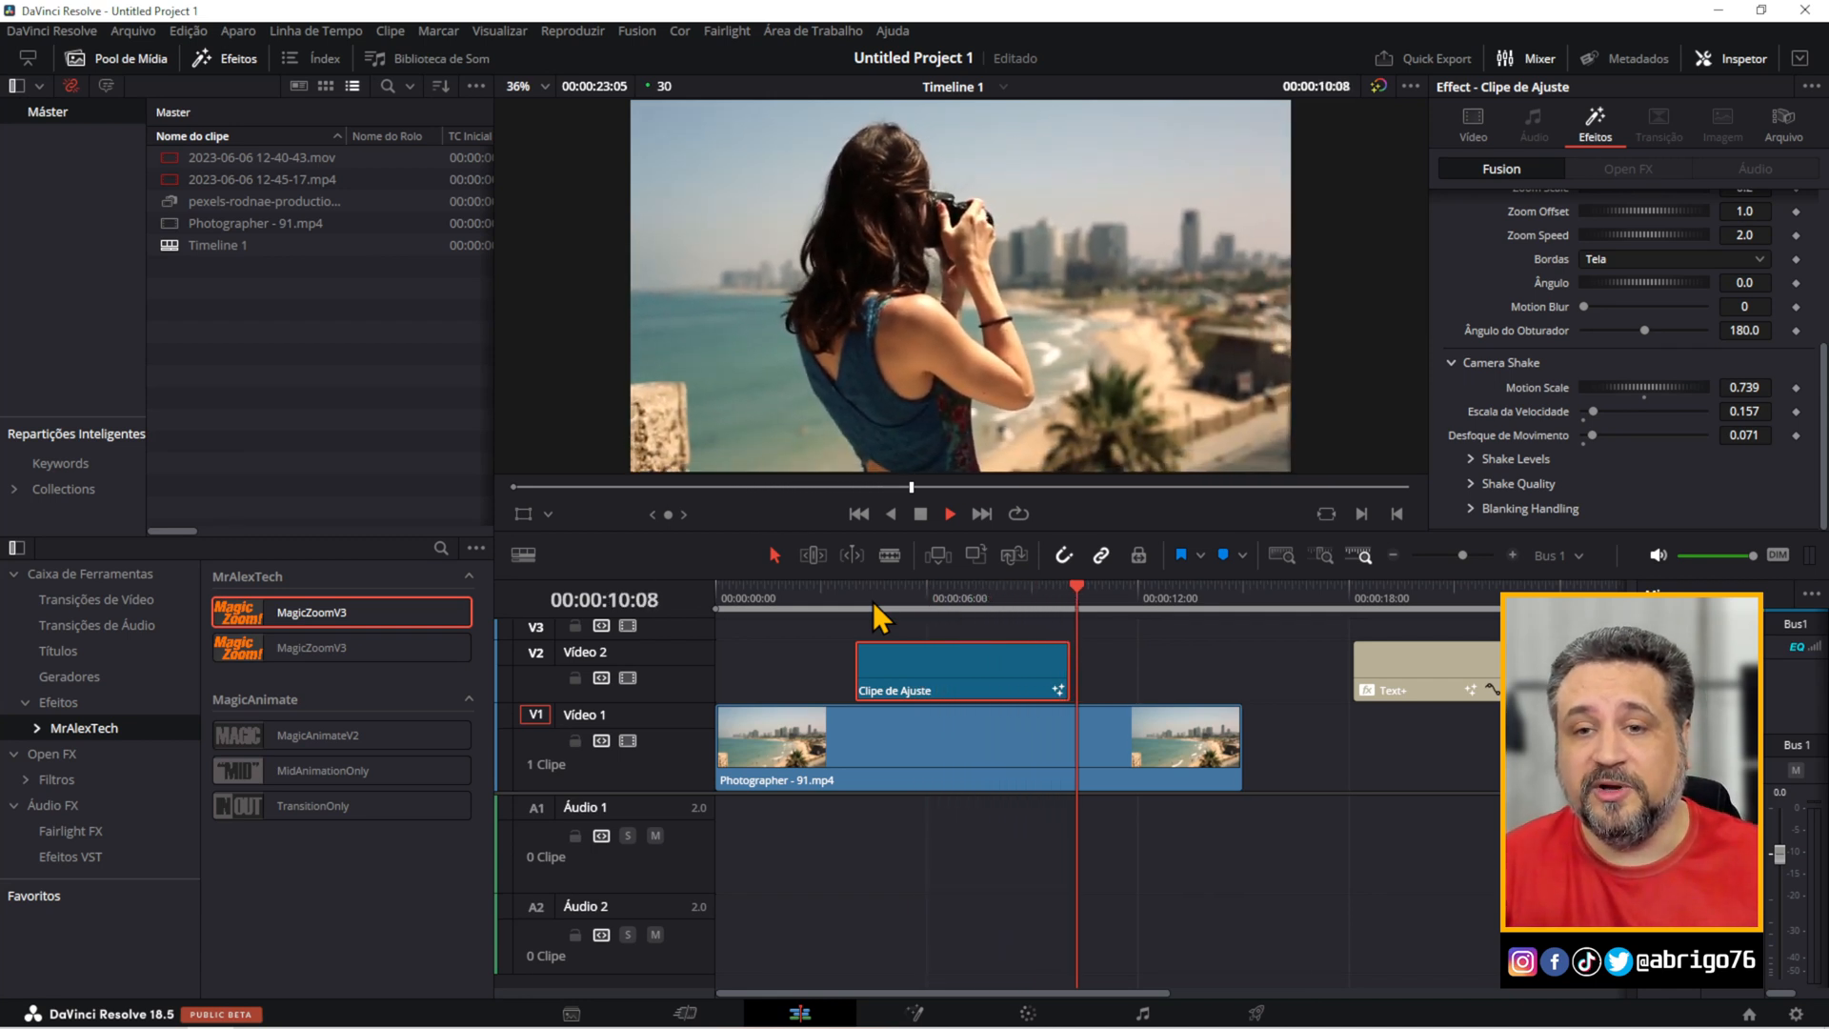
# Place the adjustment clip at the very start of the timeline on Vídeo 2.
pyautogui.hotkey('ctrl', 'z')
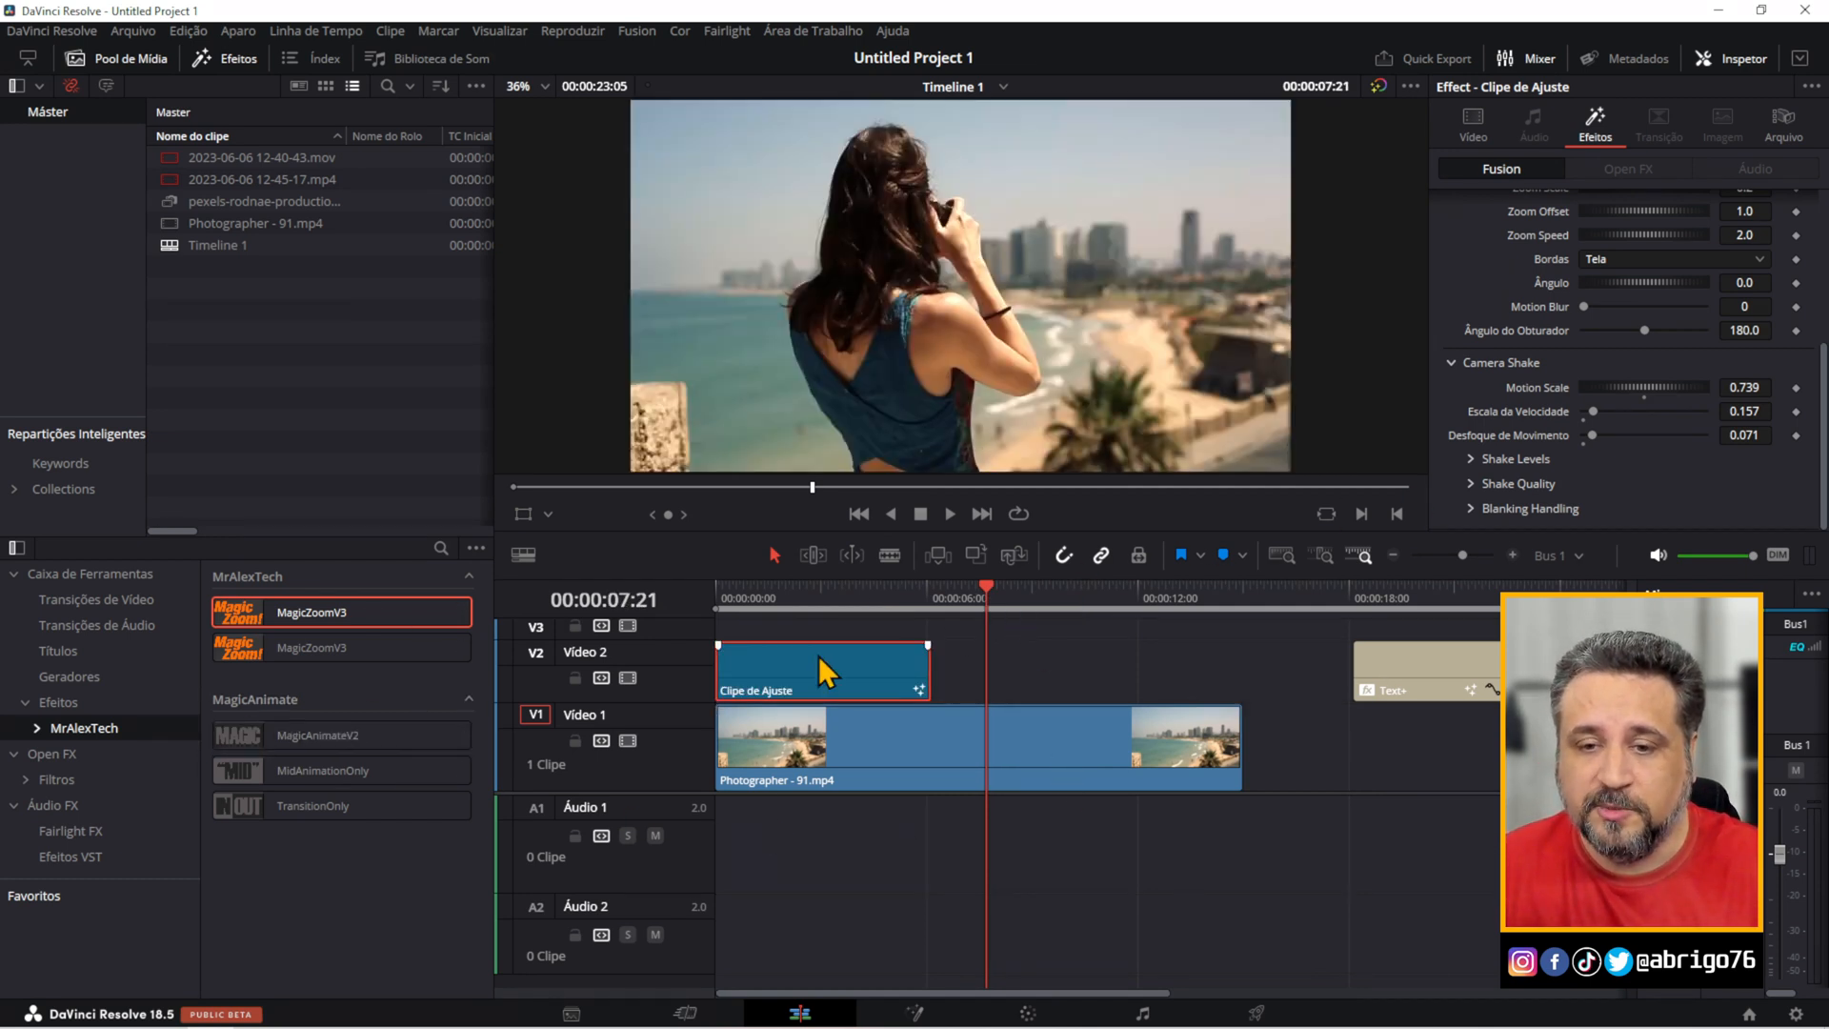
# Move the adjustment clip to 00:00:07:21, apply MagicAnimateV2 to Photographer - 91.mp4 and play that clip from the start.
pyautogui.moveTo(819, 672); pyautogui.dragTo(1090, 671)
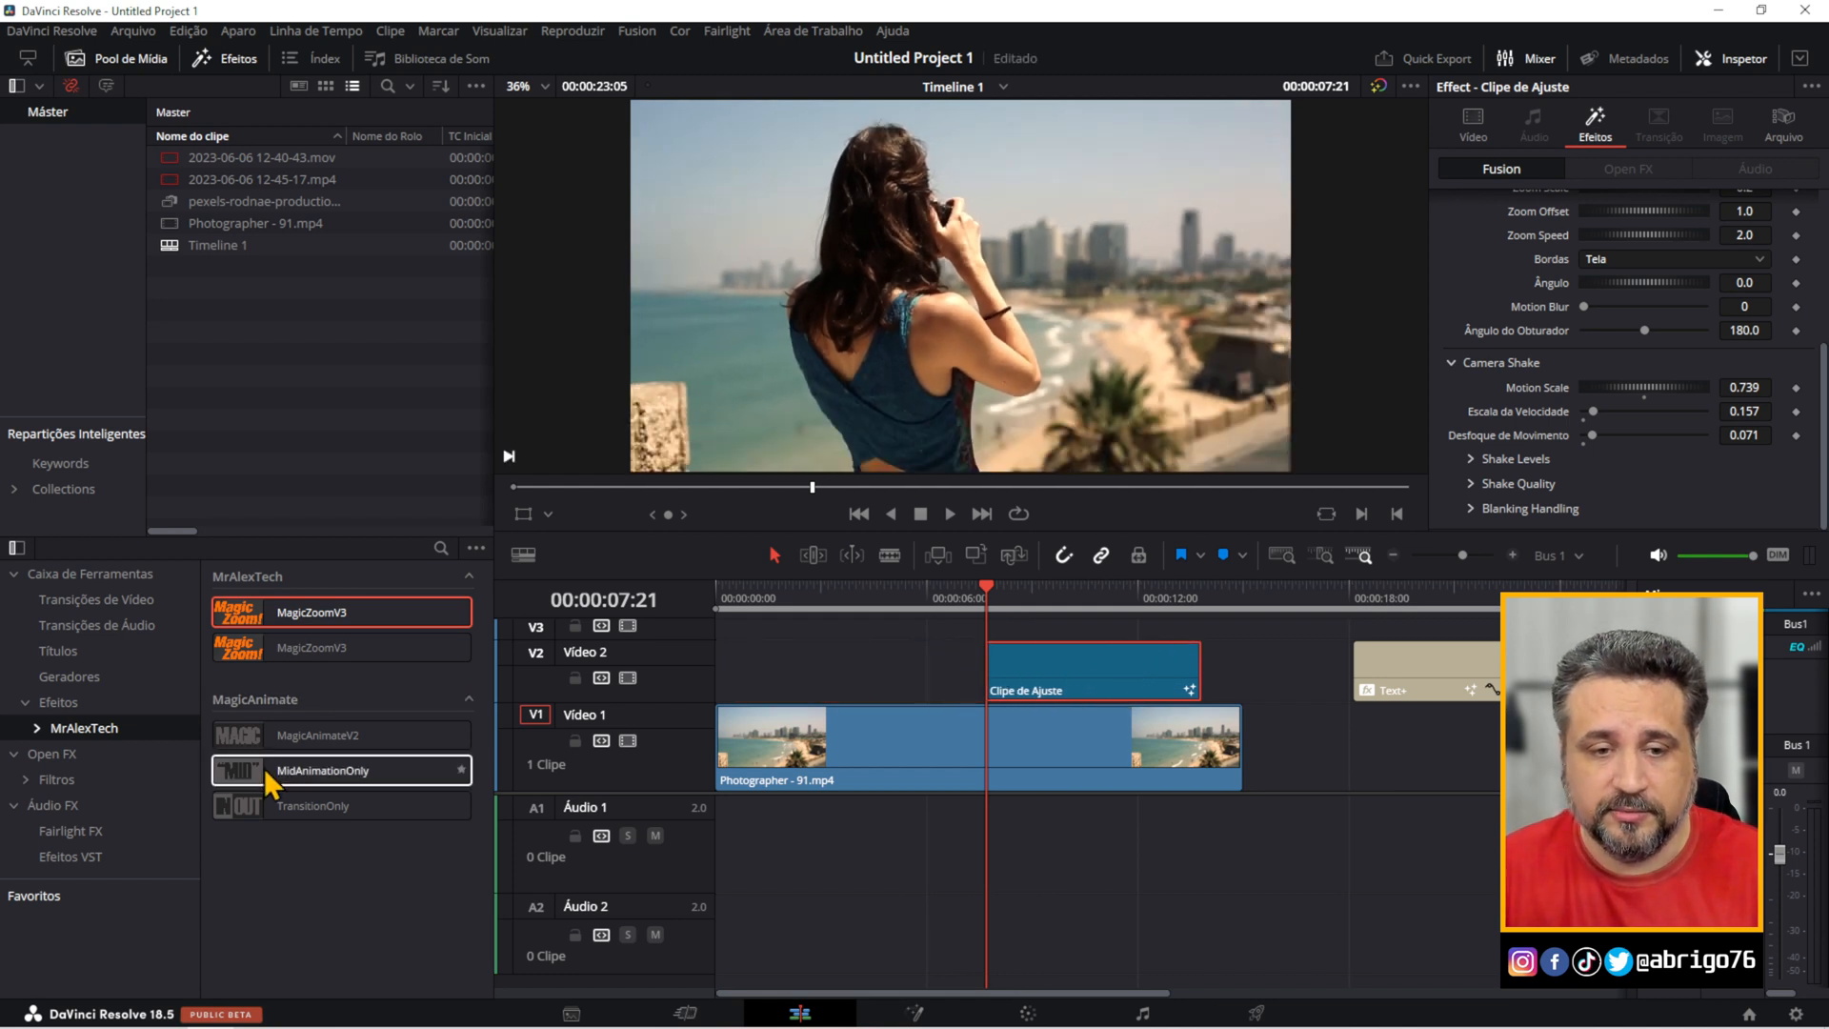
pyautogui.moveTo(285, 741); pyautogui.dragTo(766, 736)
pyautogui.press('Home')
pyautogui.press('space')
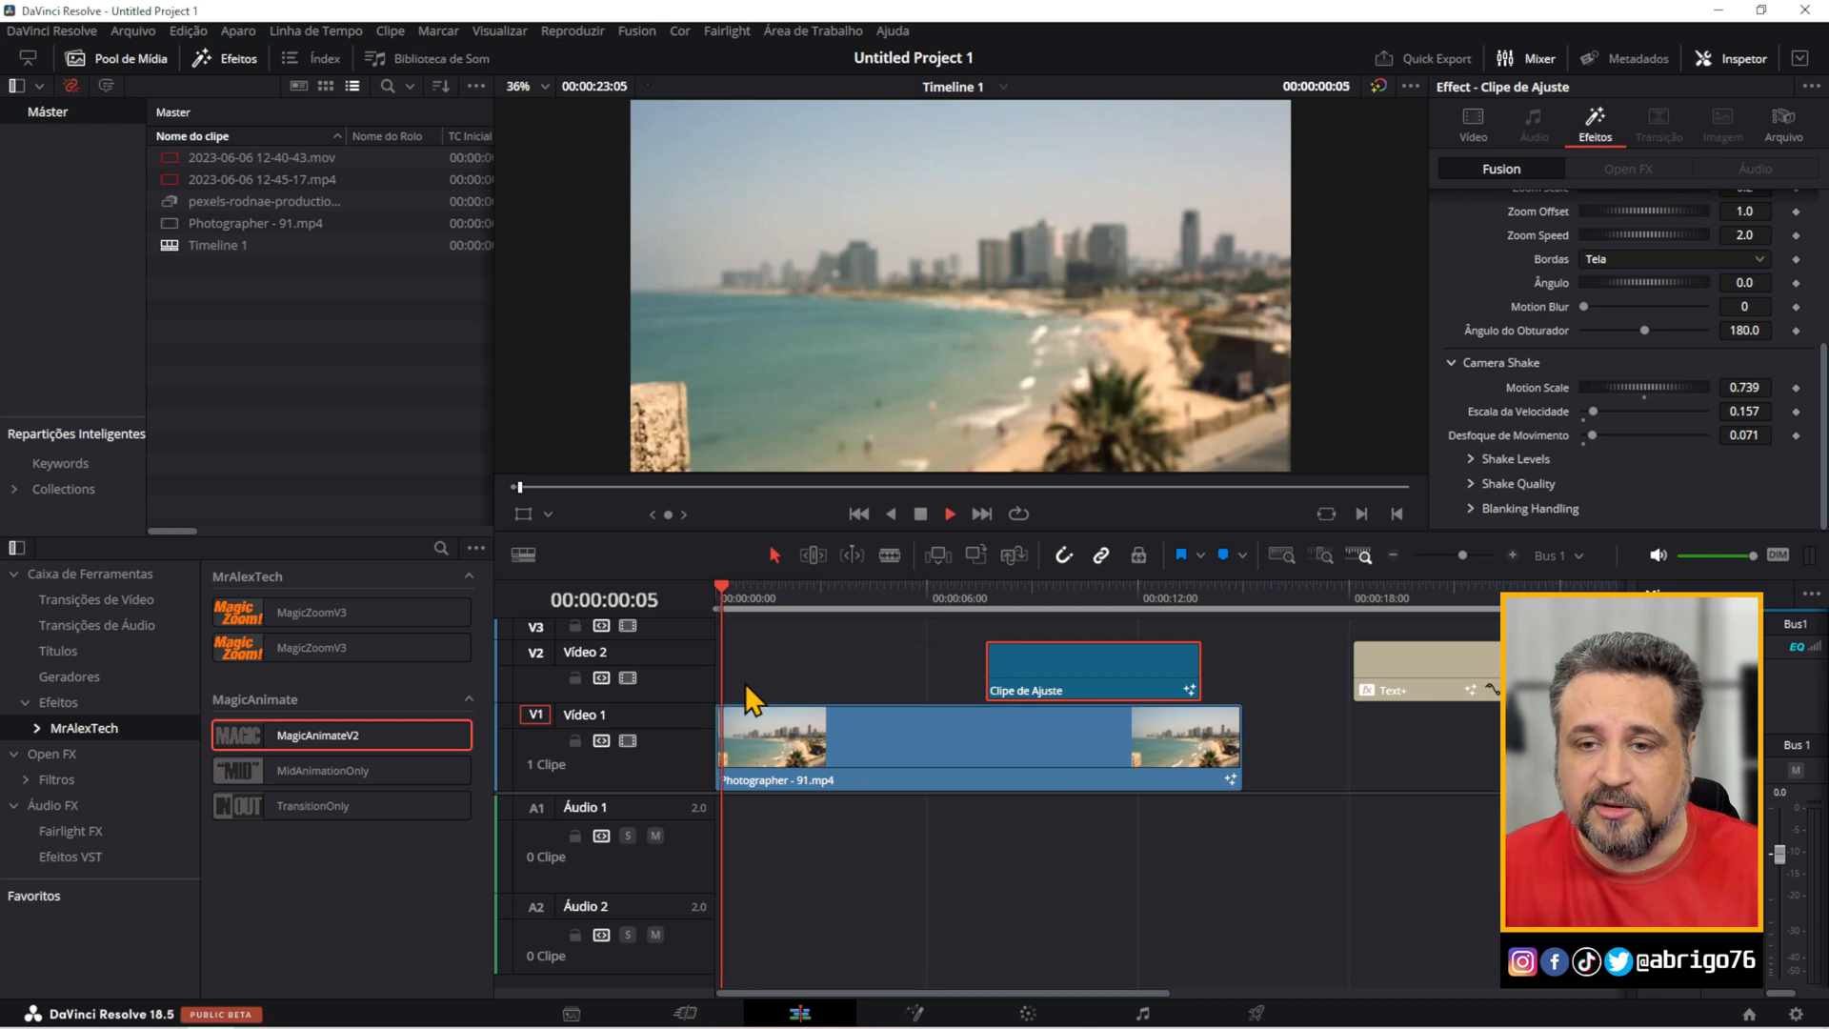
pyautogui.press('space')
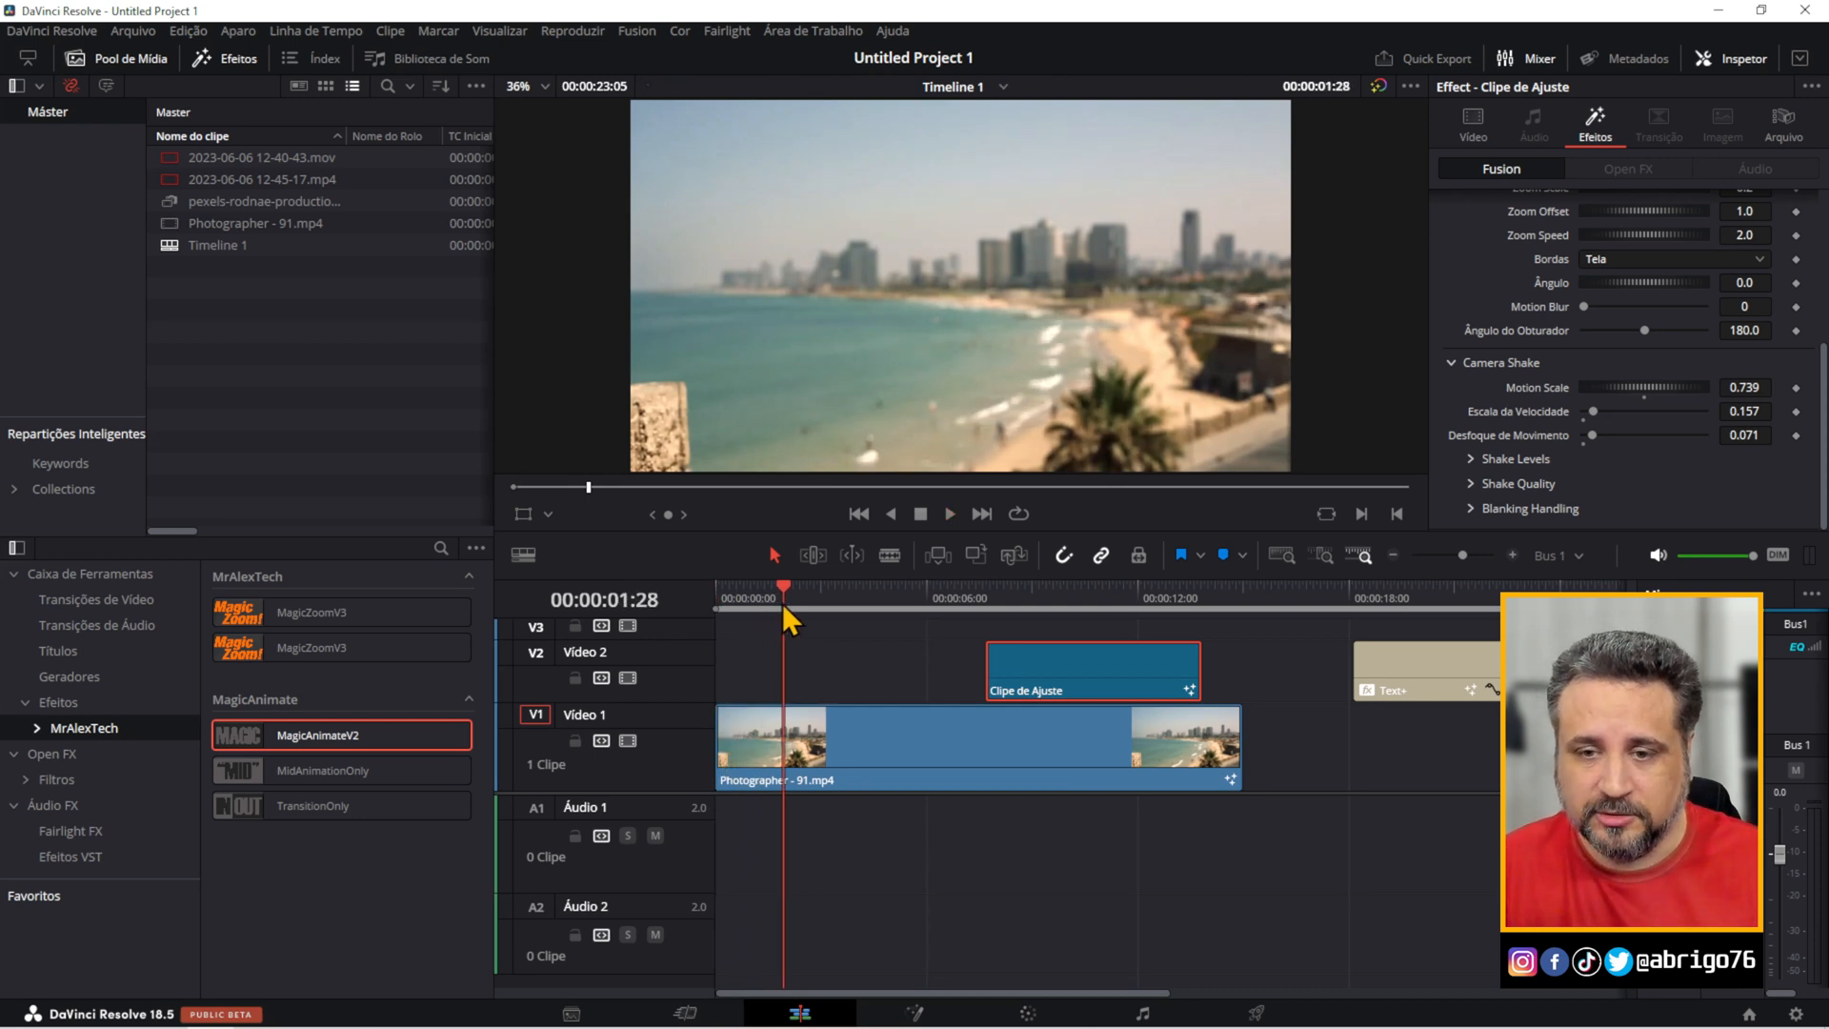
pyautogui.moveTo(781, 603); pyautogui.dragTo(699, 582)
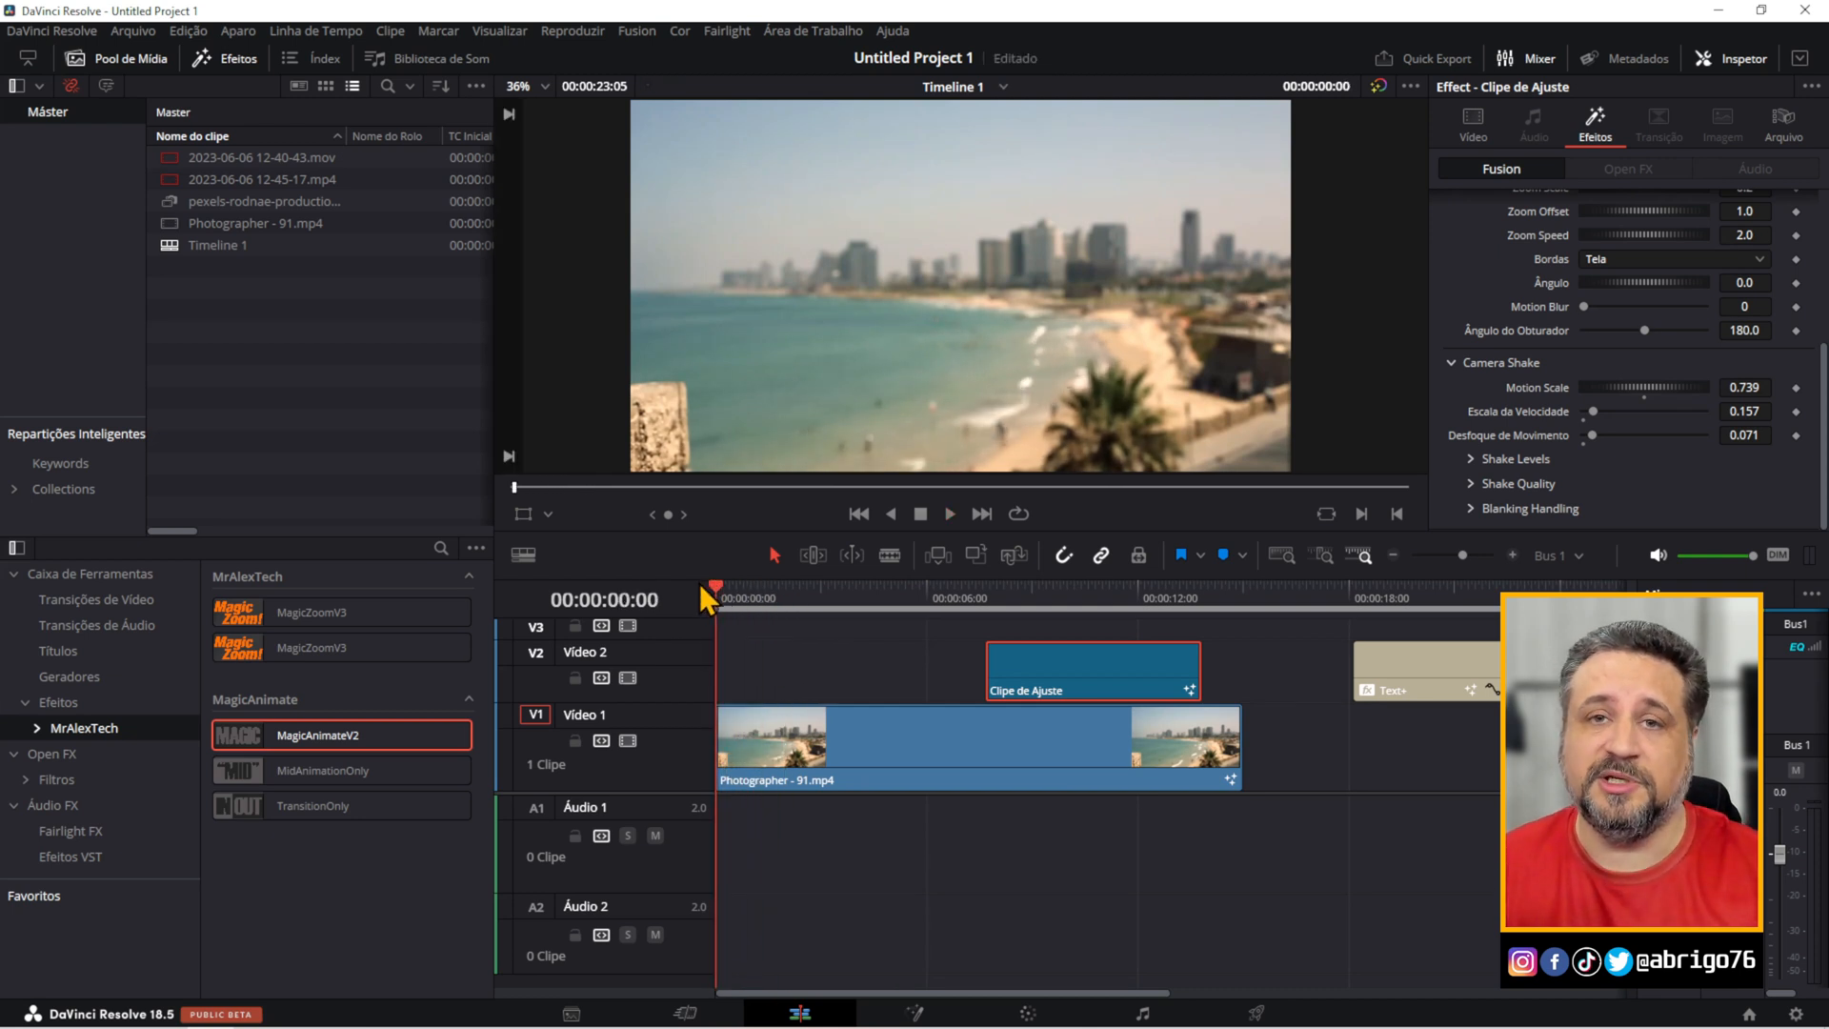
# Enable In and Out under Whip Control in the MagicAnimateV2 effect of the Photographer - 91.mp4 clip.
pyautogui.click(889, 747)
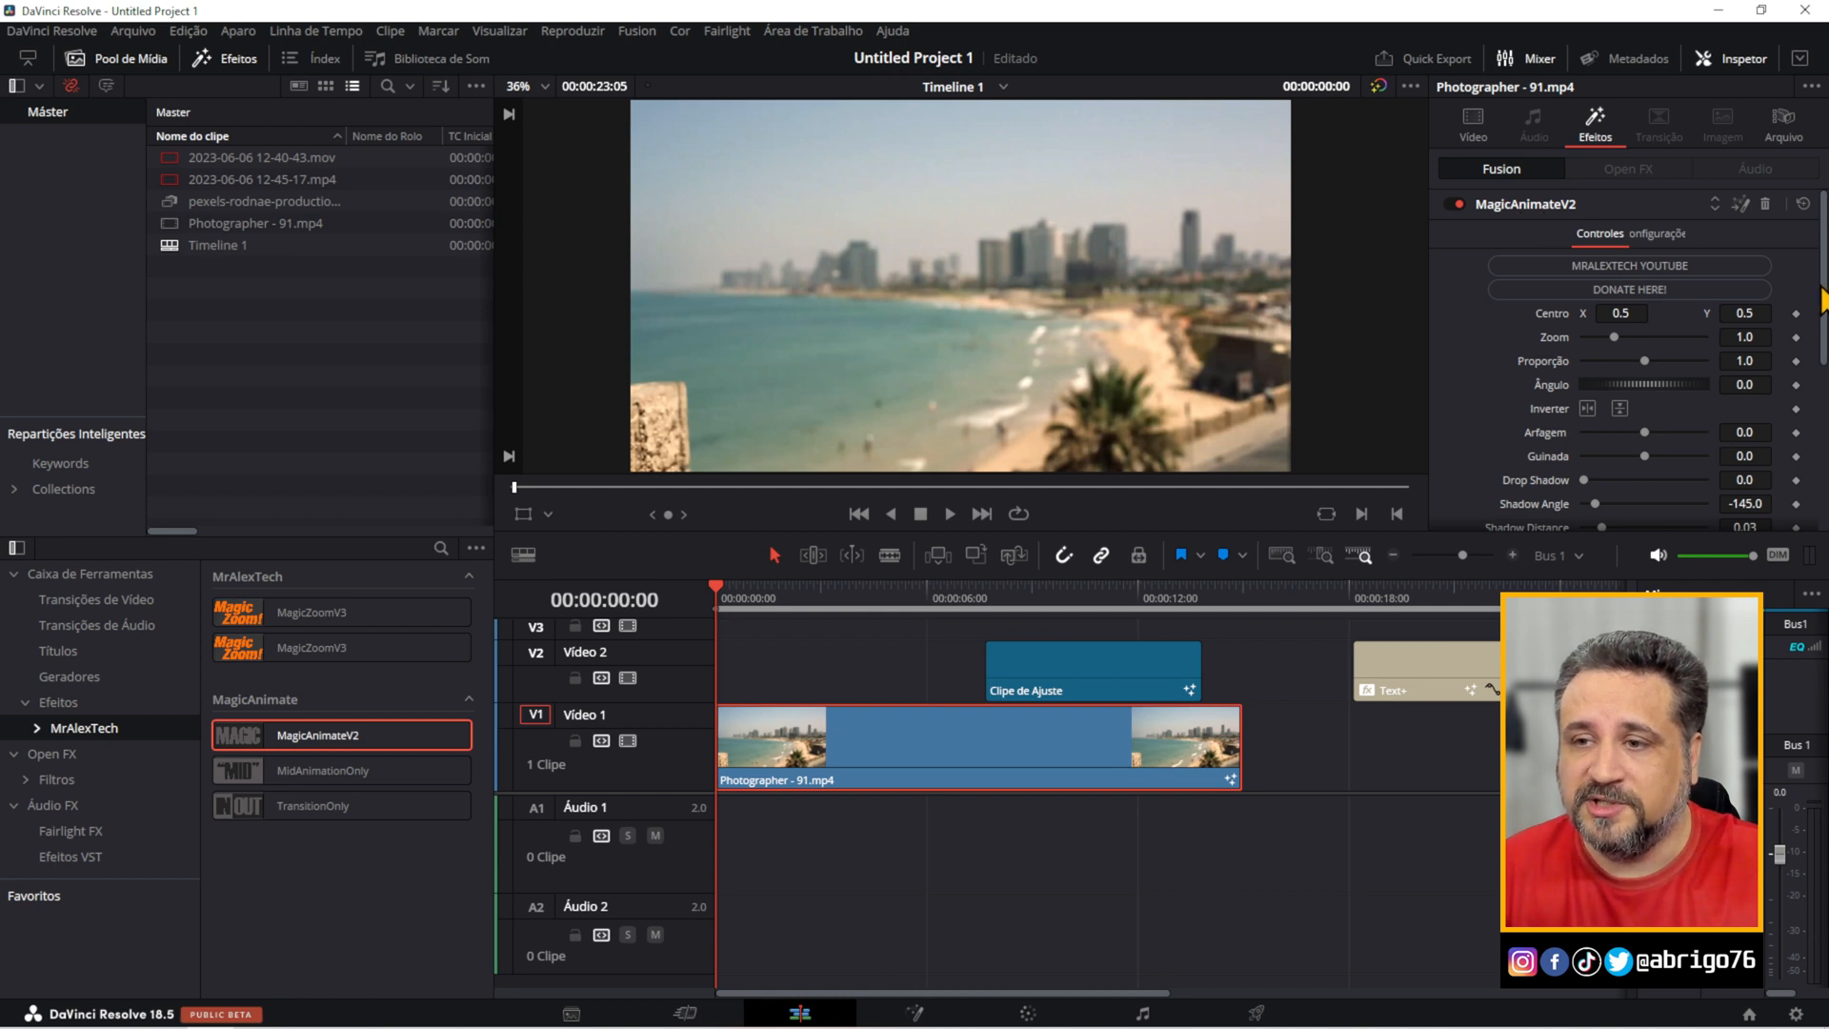
pyautogui.scroll(-5, 1821, 291)
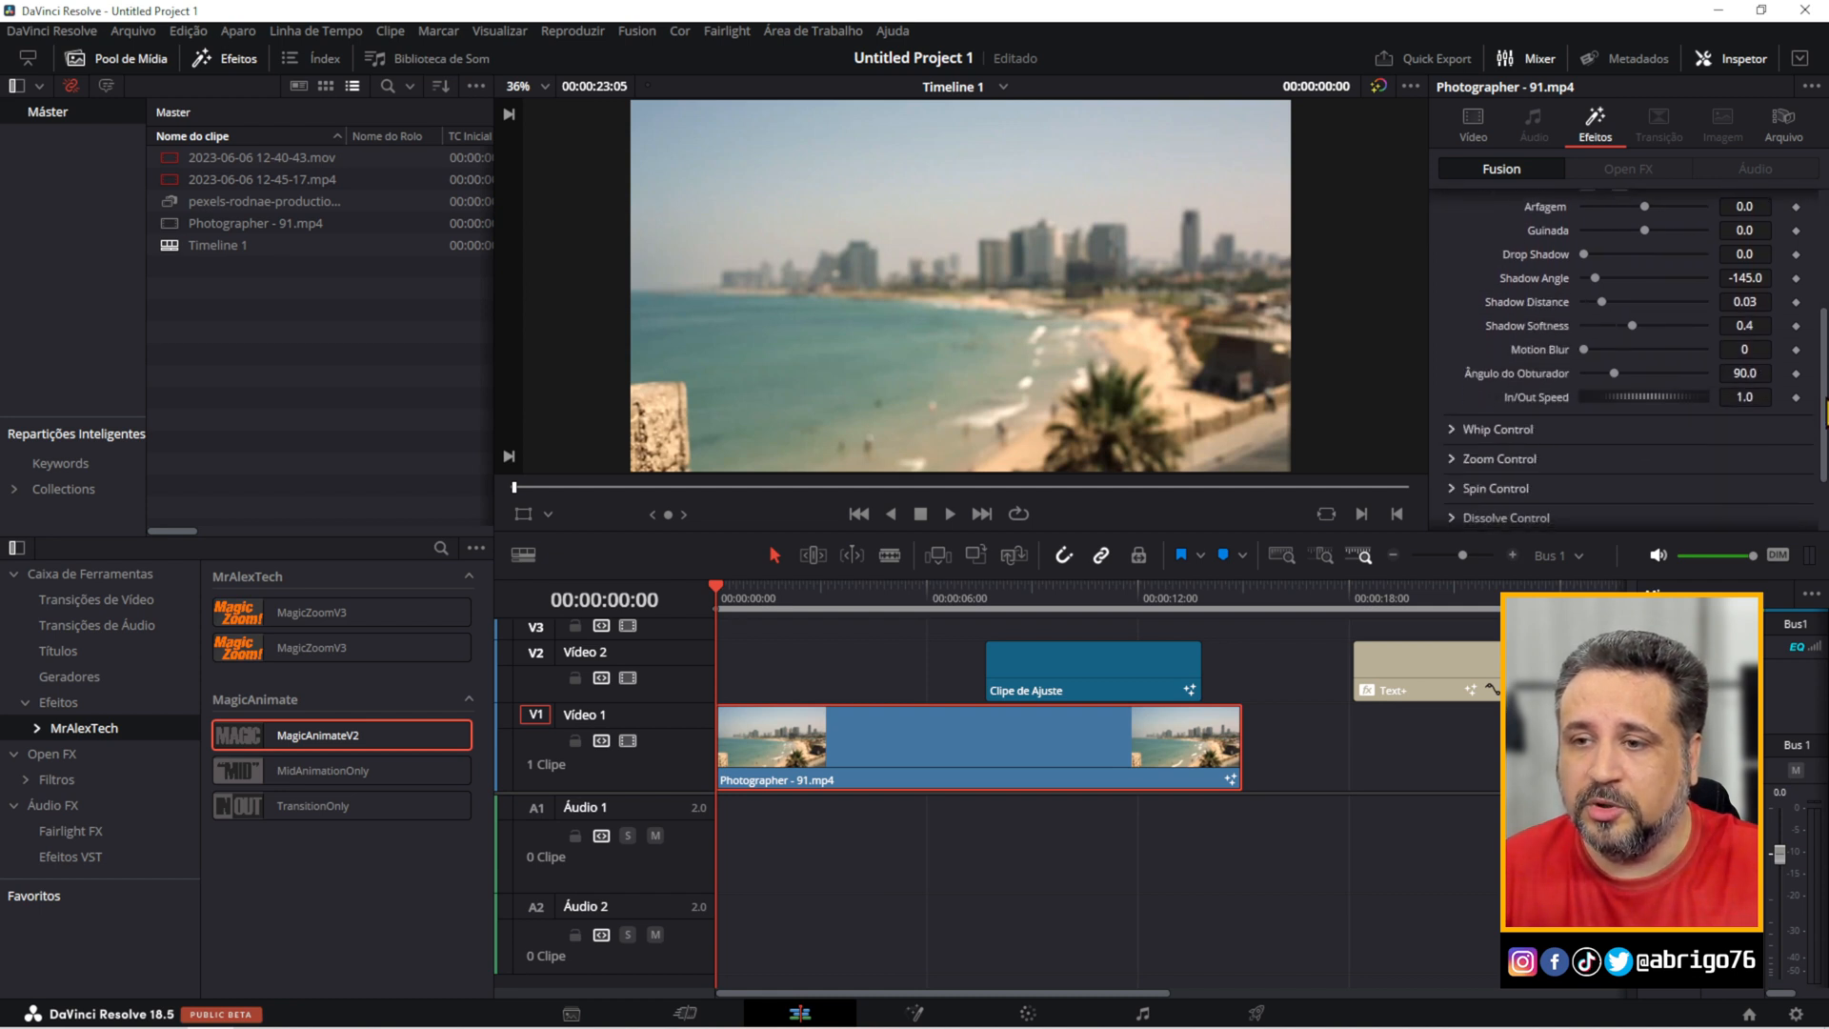
pyautogui.scroll(3, 1819, 286)
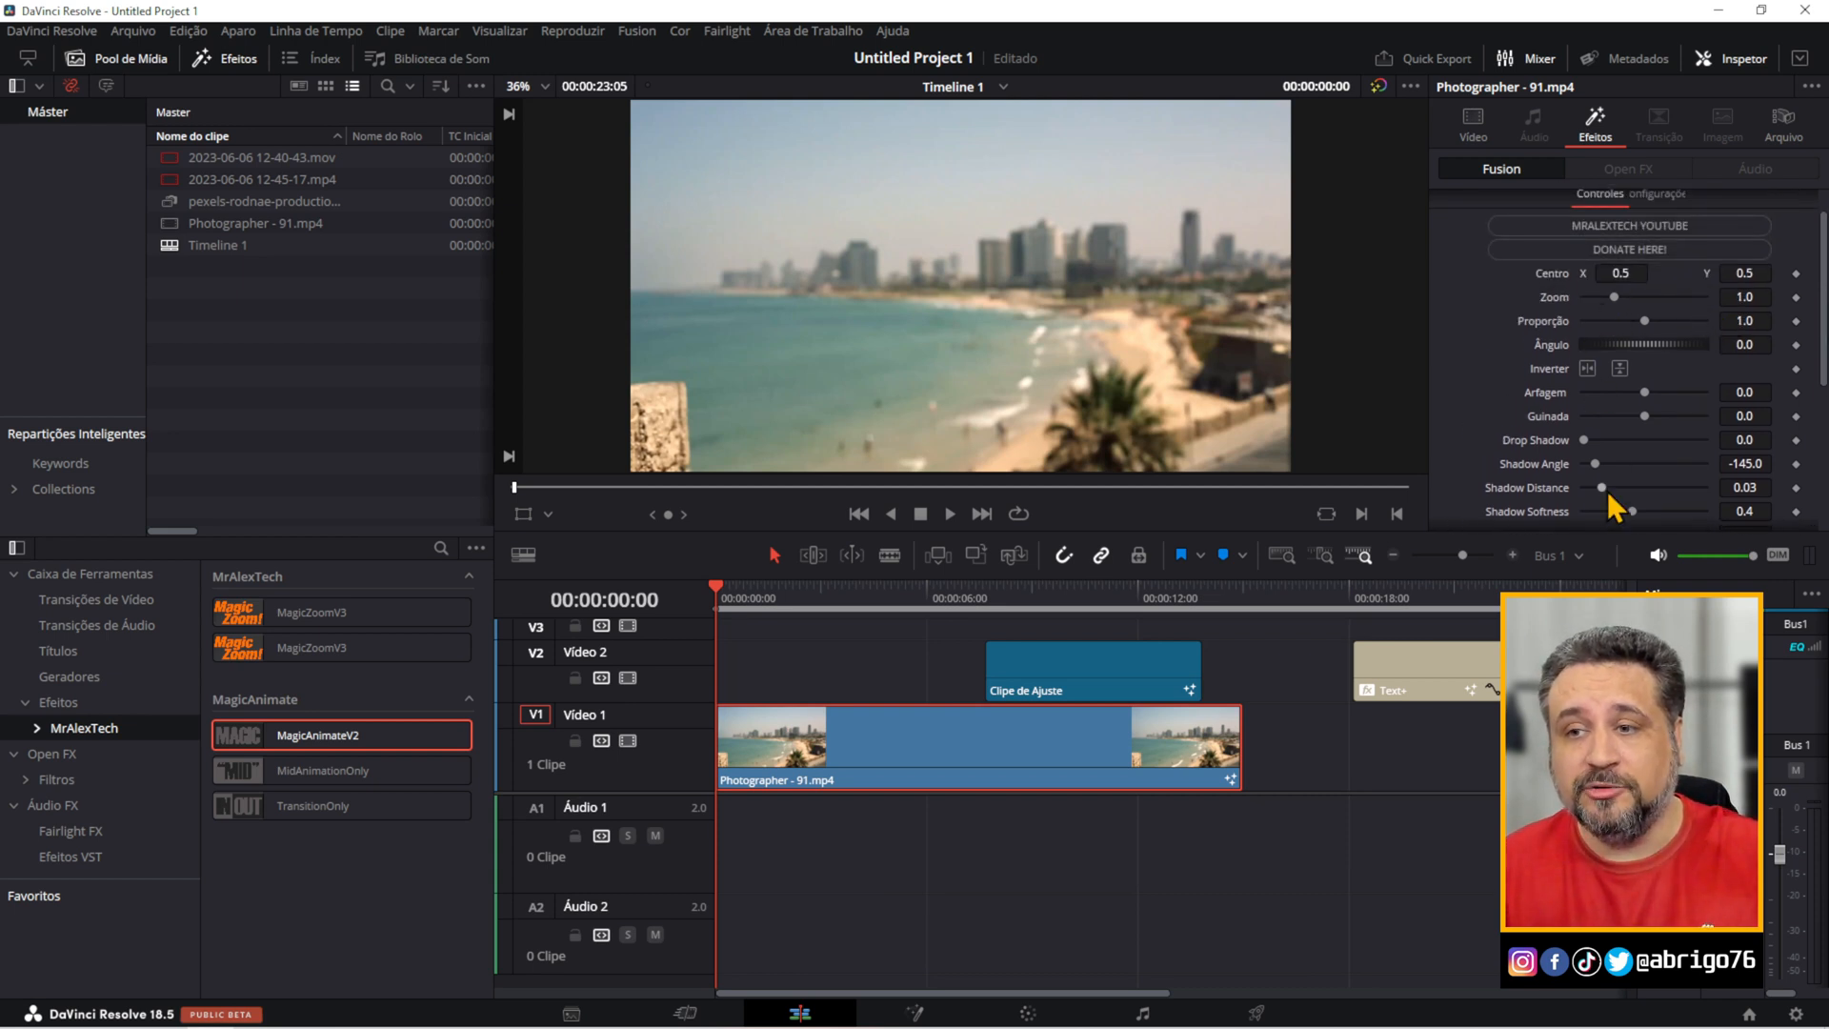
pyautogui.scroll(-6, 1629, 362)
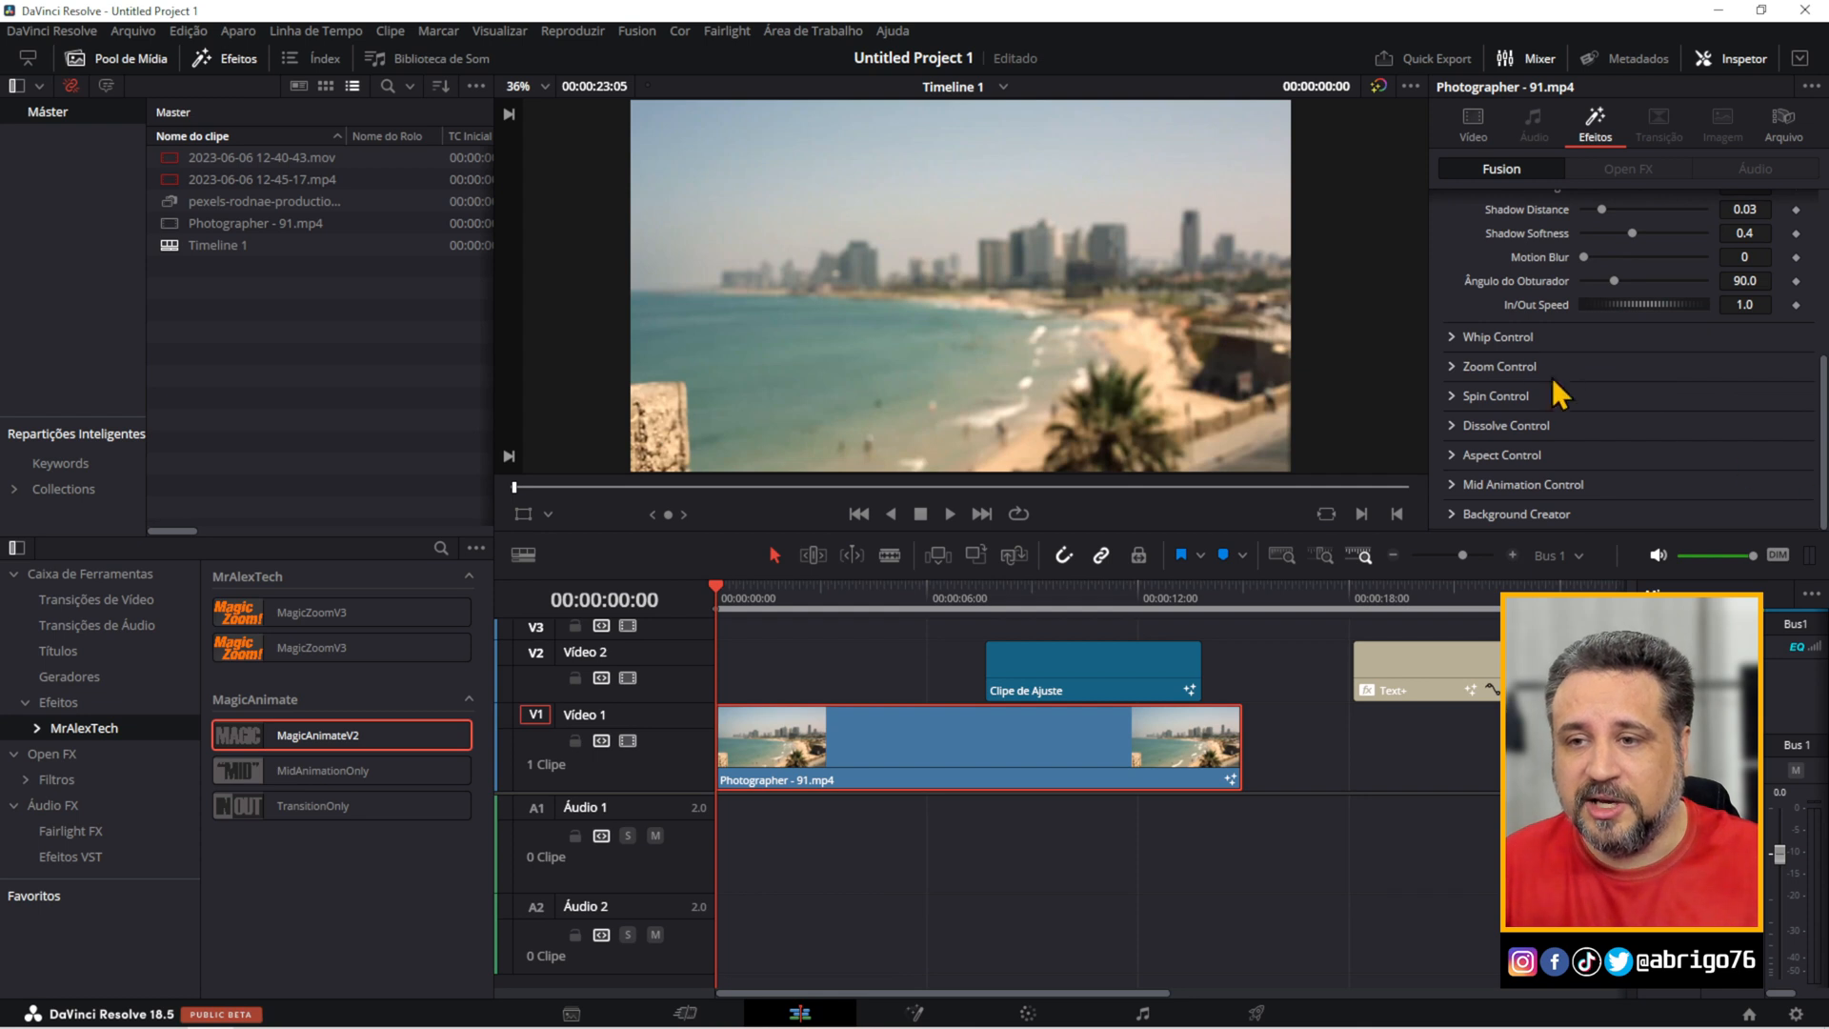
pyautogui.click(1452, 336)
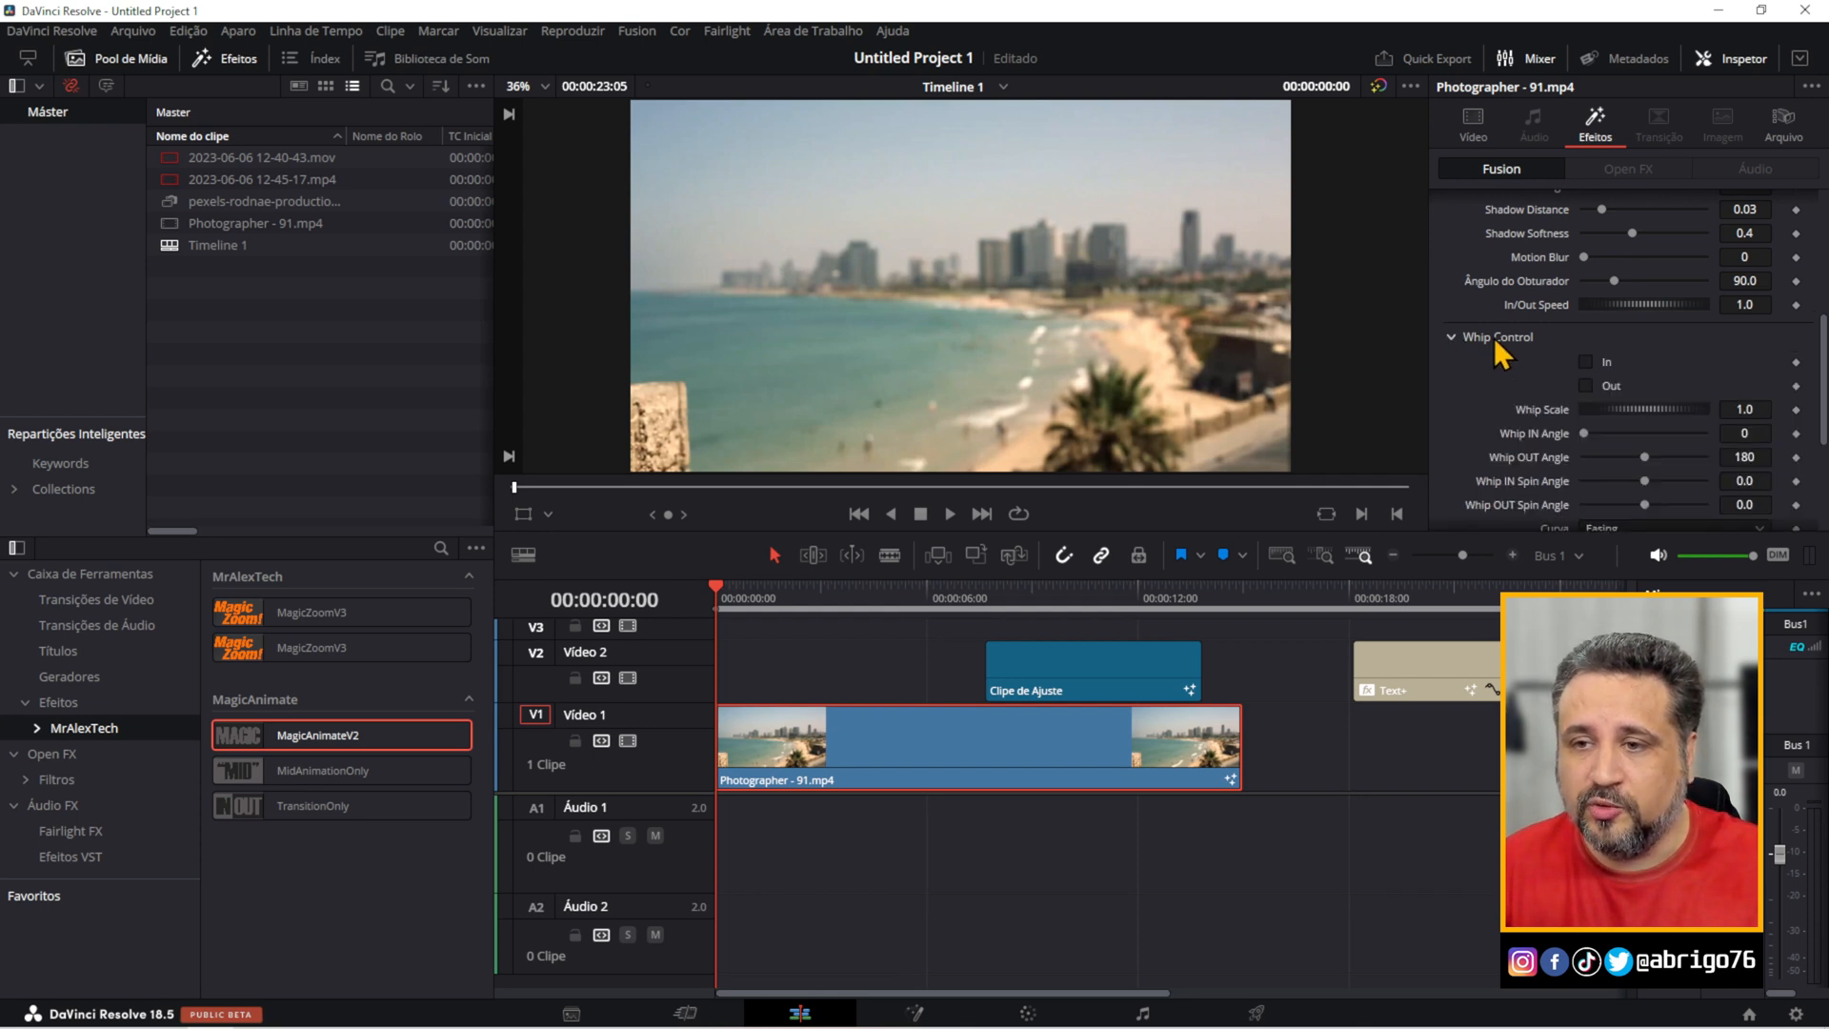
pyautogui.click(1586, 362)
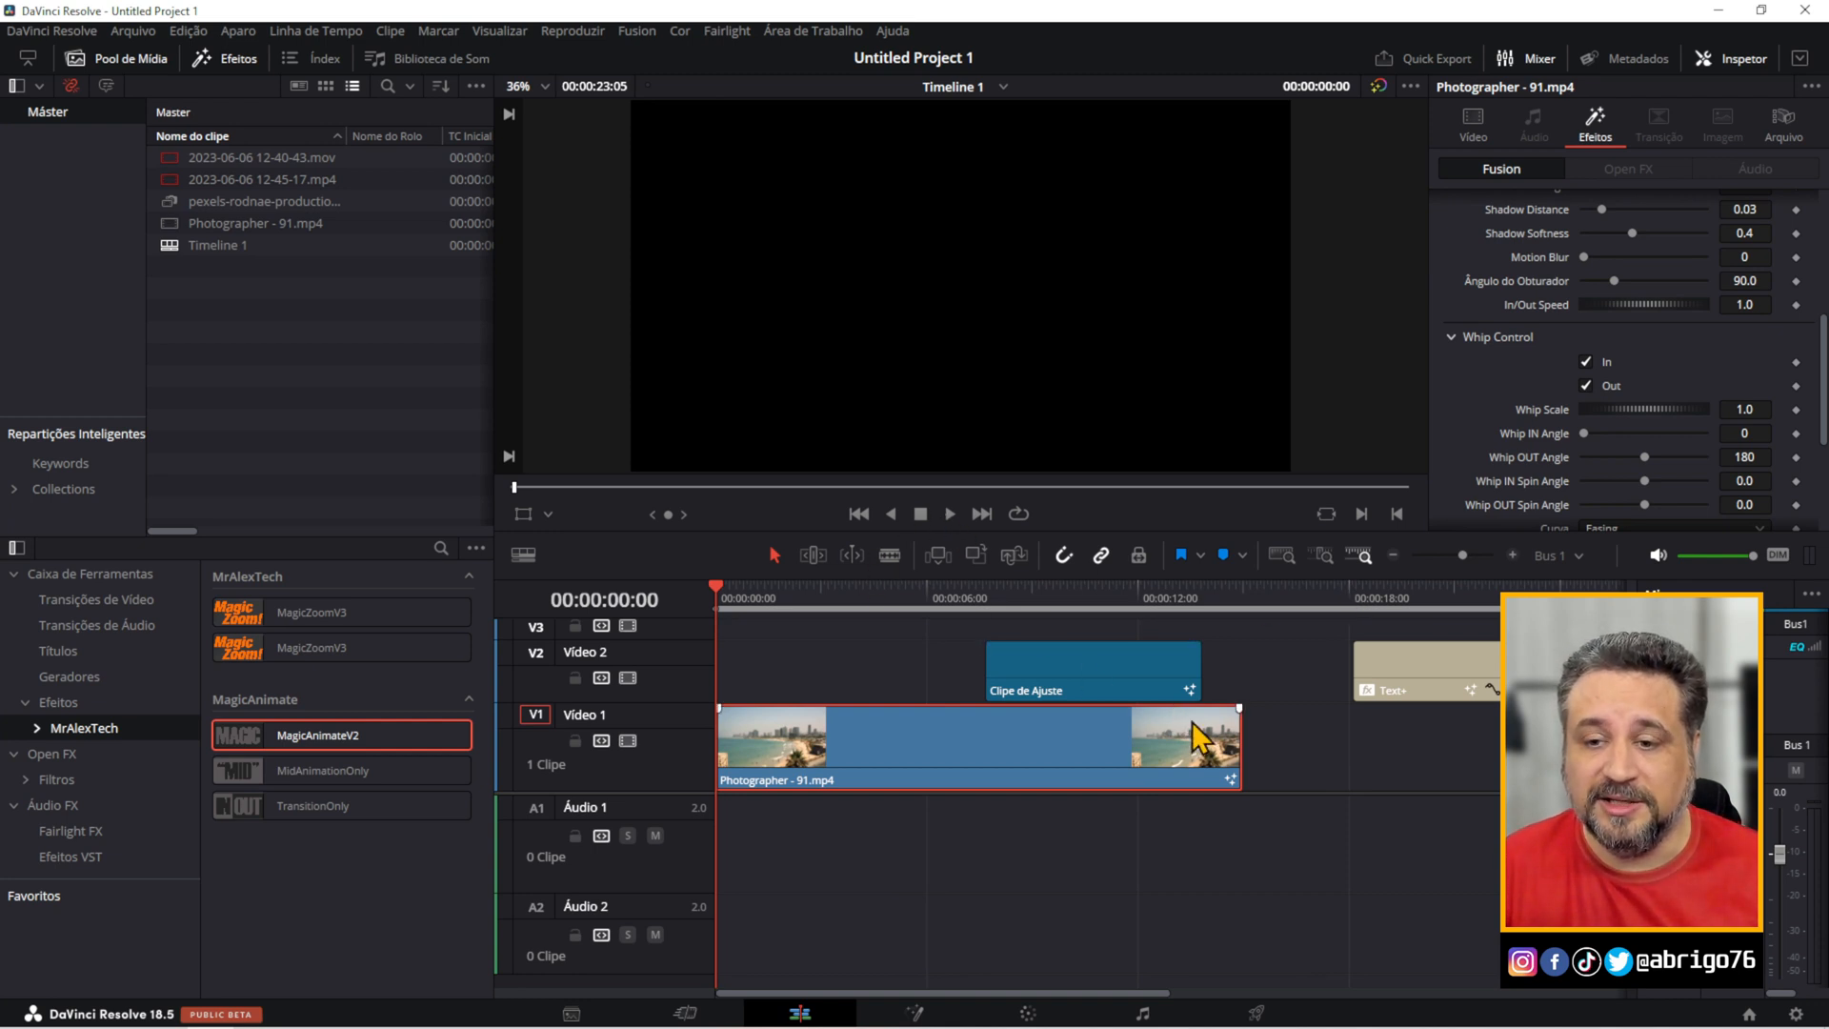
# Shorten the Photographer - 91.mp4 clip to about 4 seconds and play it to check the whip animation.
pyautogui.moveTo(1232, 739); pyautogui.dragTo(862, 738)
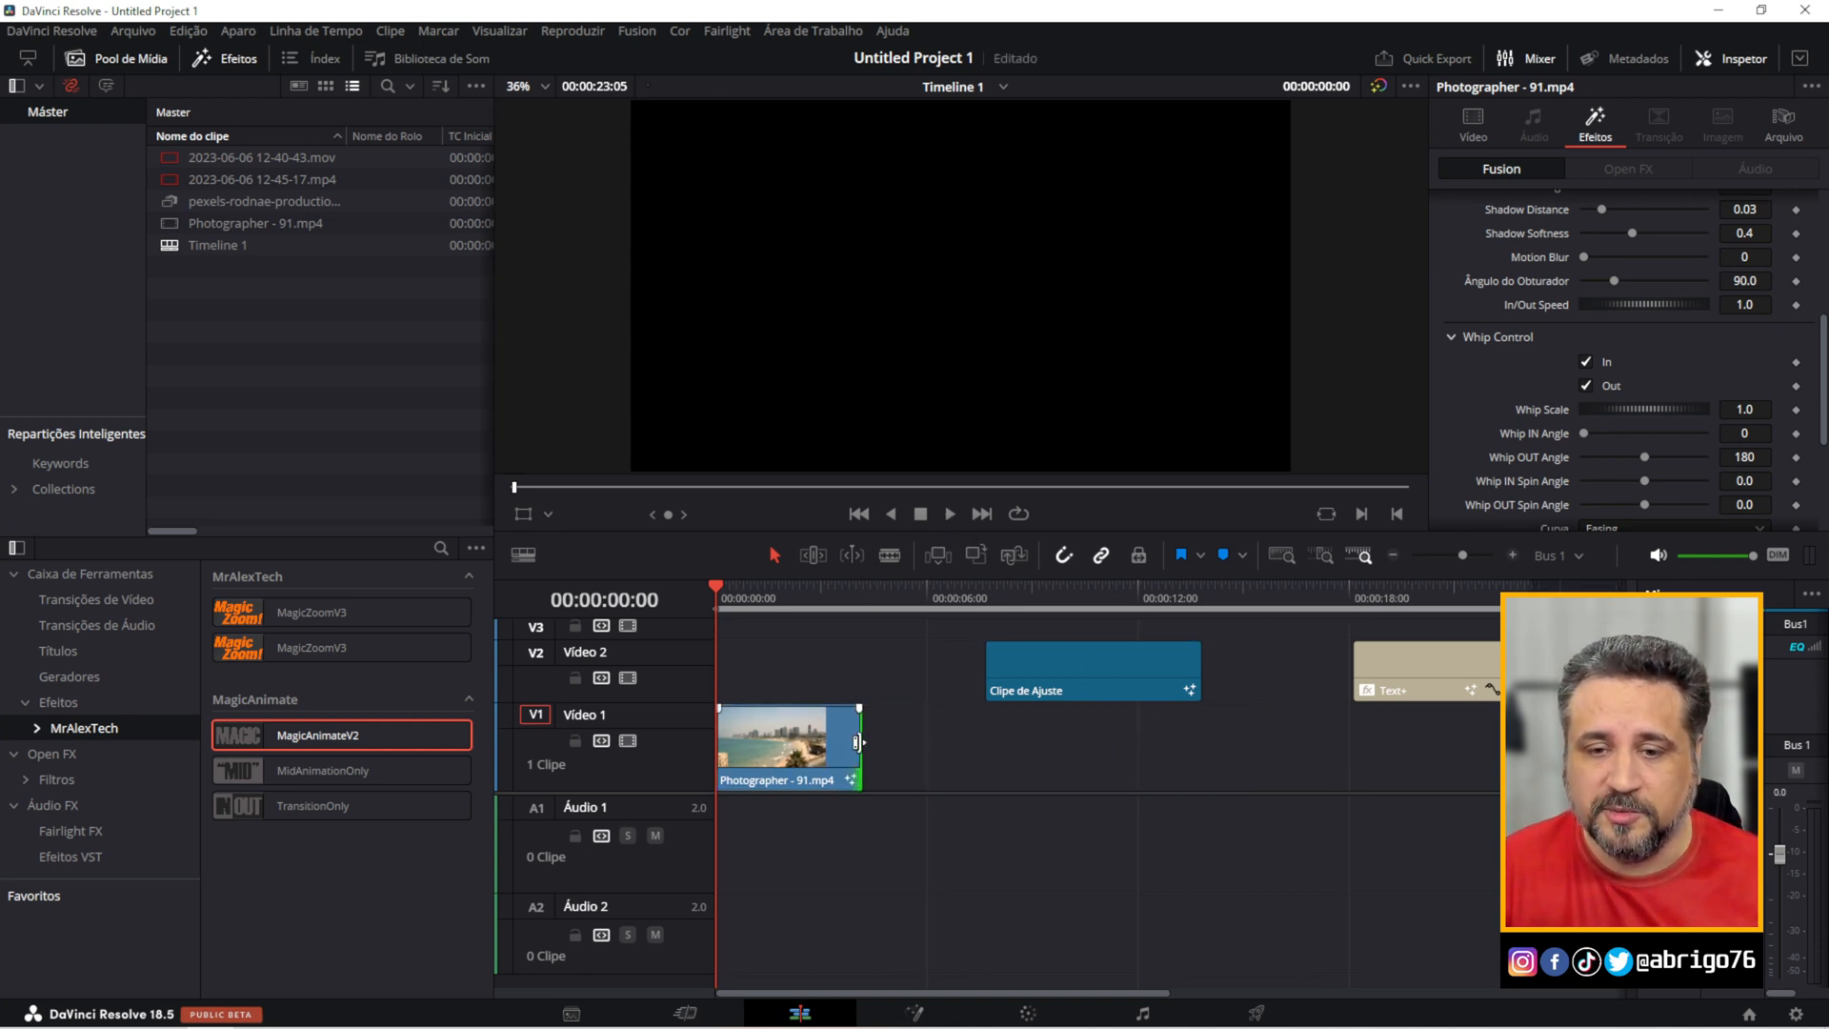
pyautogui.press('space')
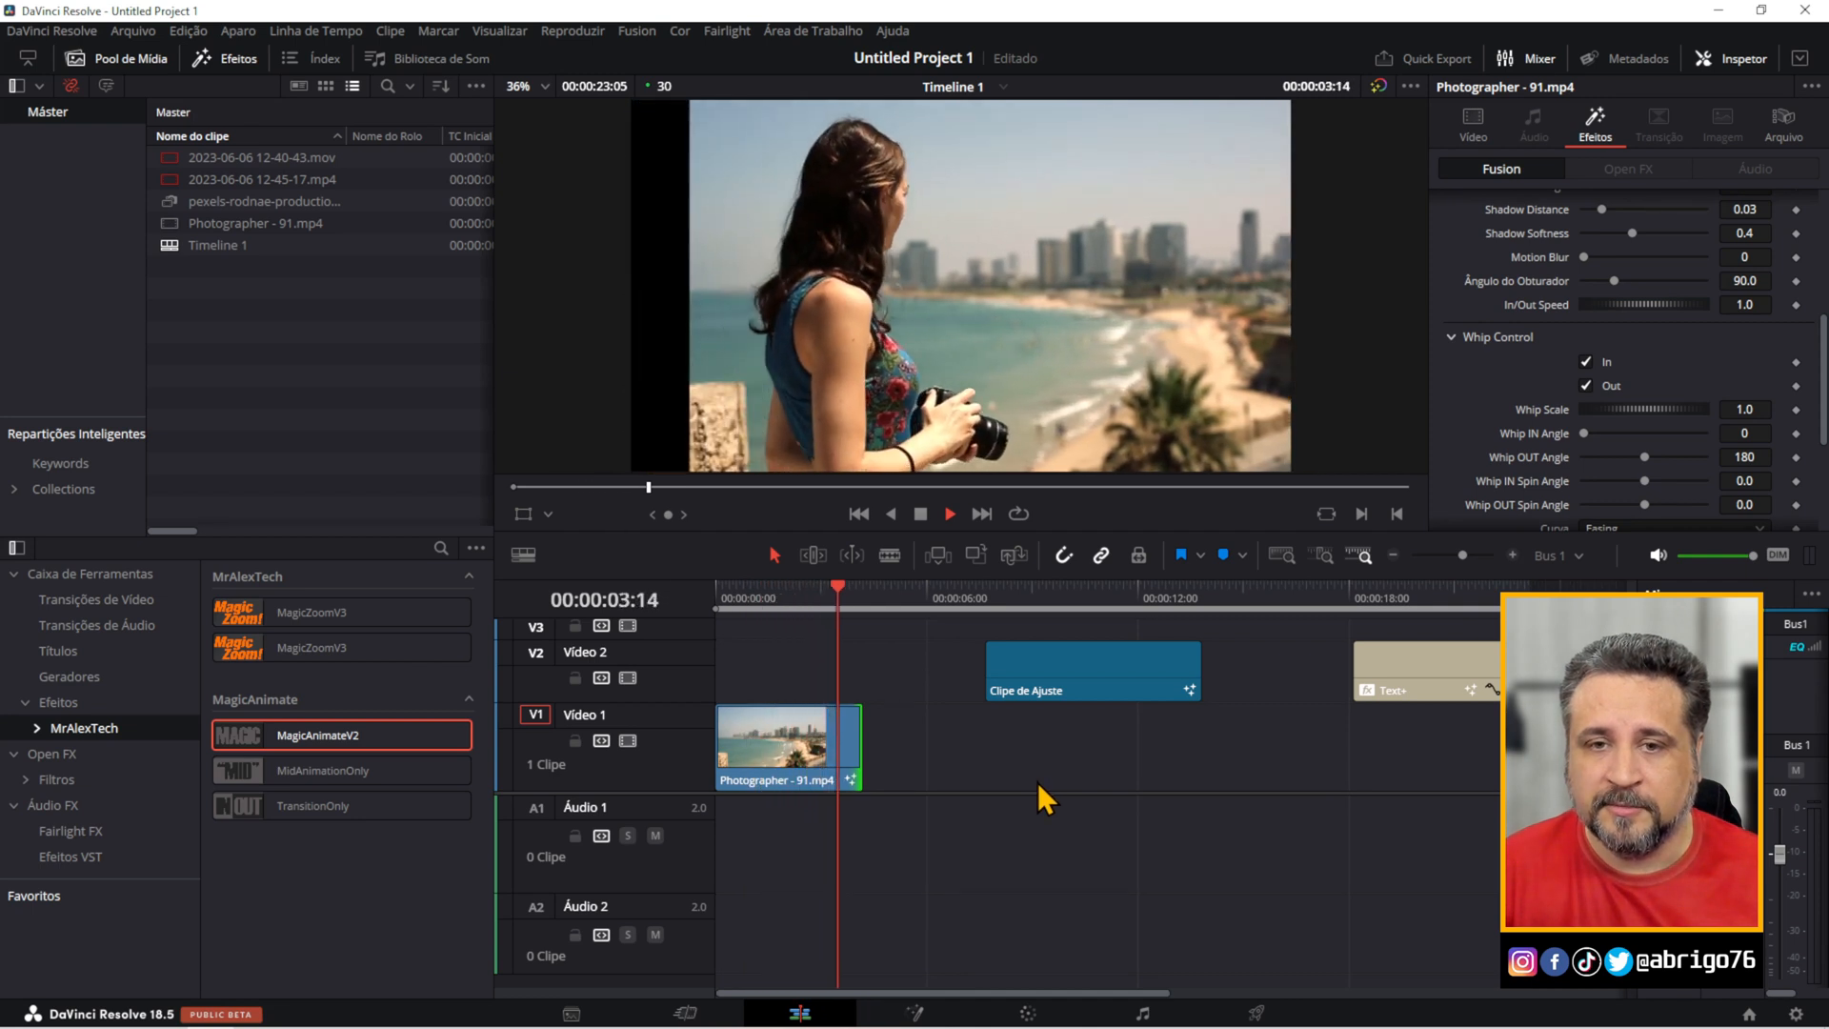
pyautogui.press('space')
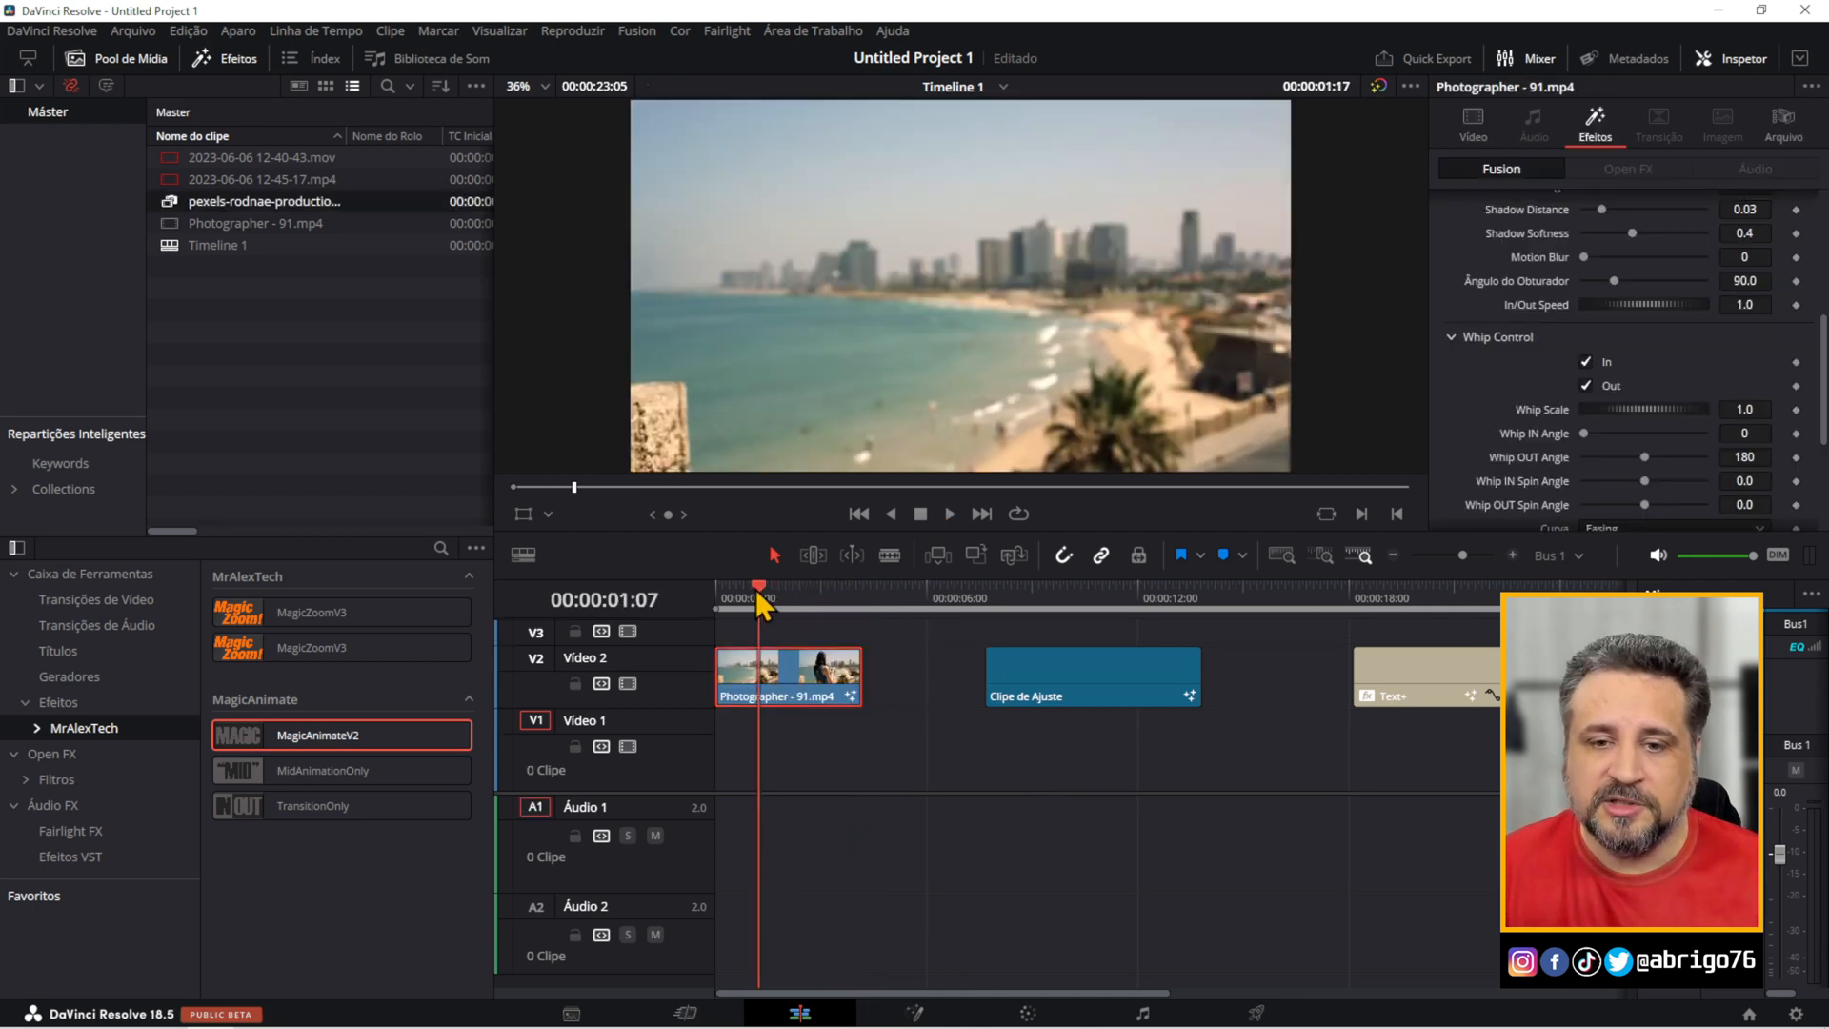
# Play the shortened Photographer - 91.mp4 clip on Vídeo 2 from the start of the timeline.
pyautogui.moveTo(758, 589); pyautogui.dragTo(702, 593)
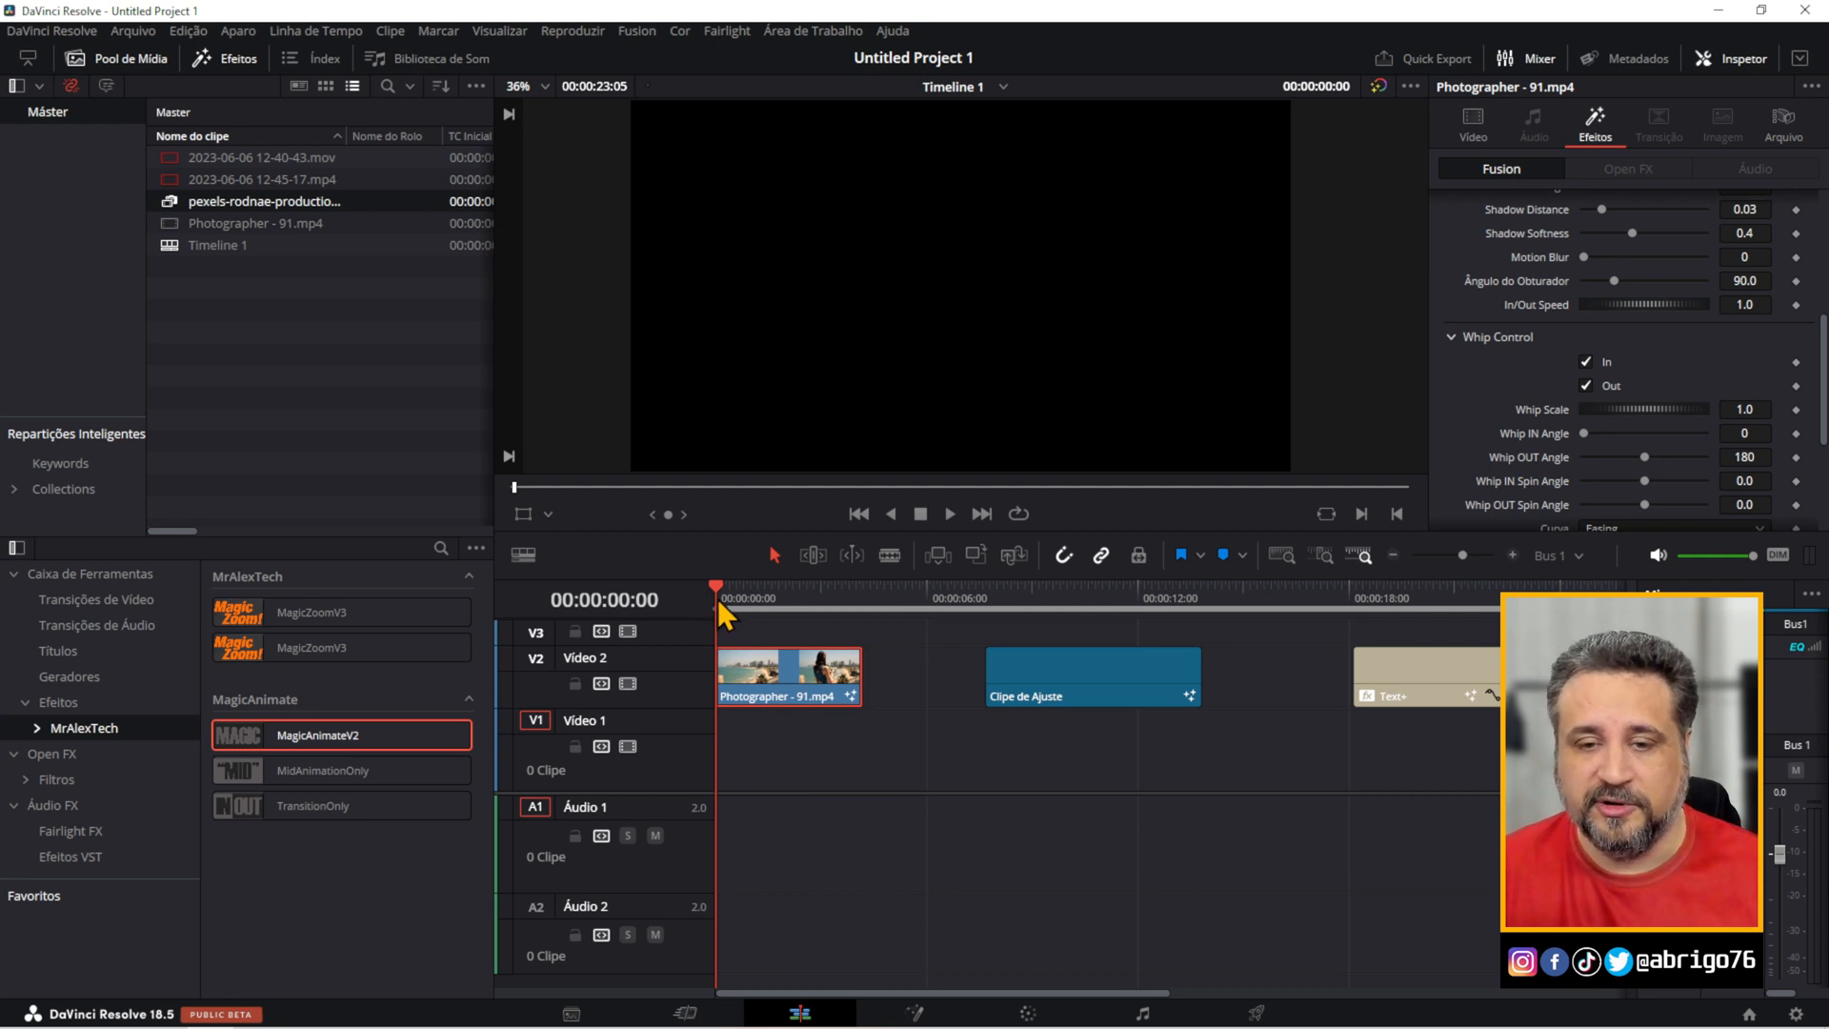
pyautogui.press('space')
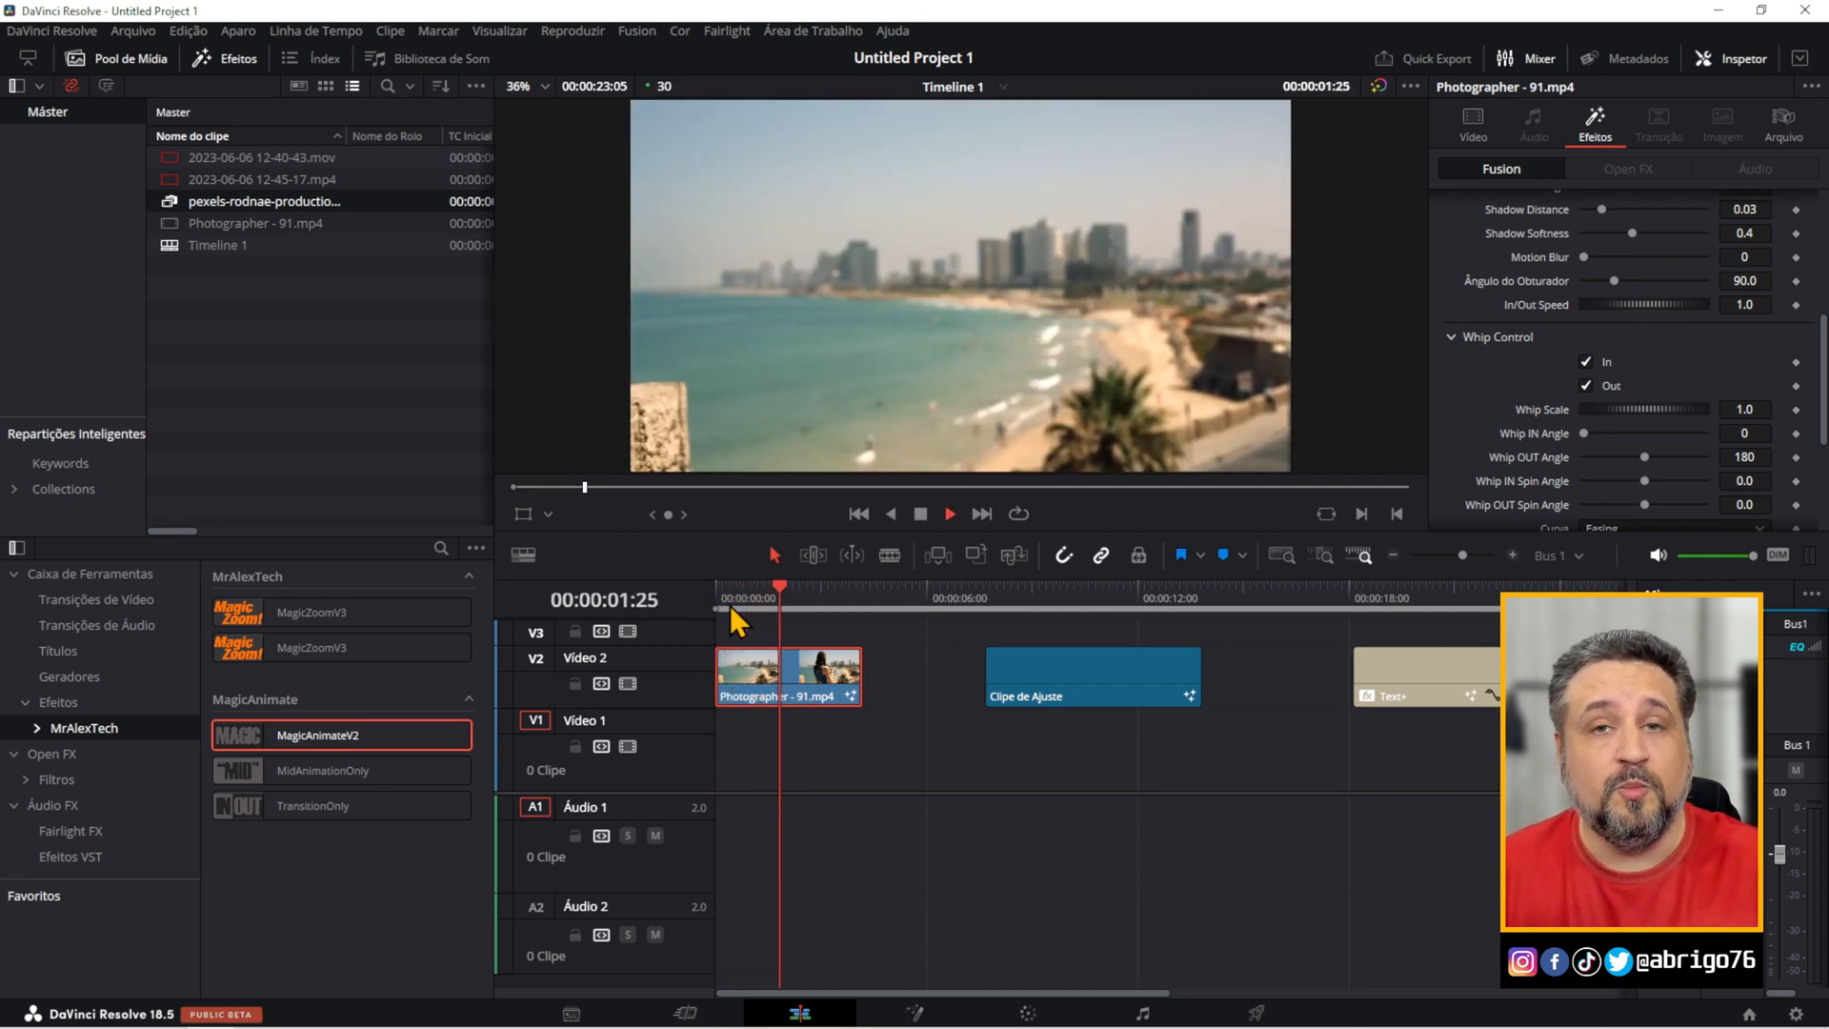
pyautogui.press('space')
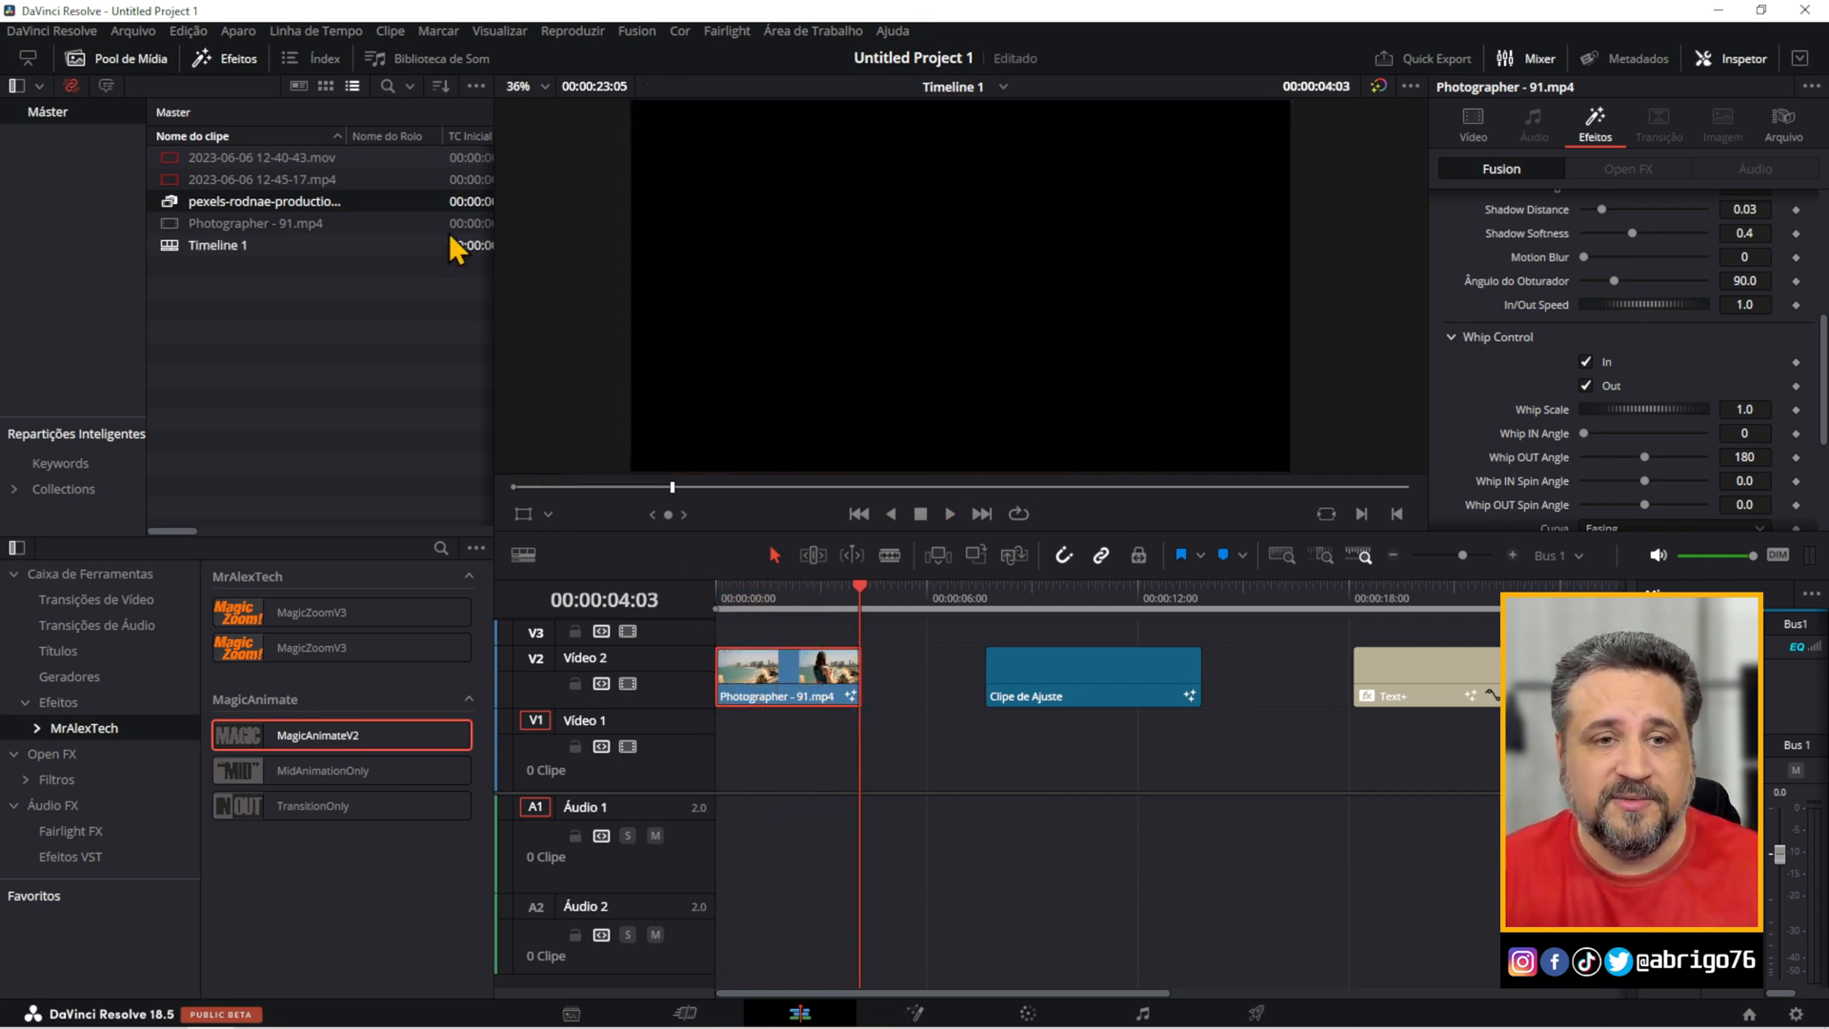
# Add the pexels-rodnae-productions clip on Vídeo 1 so it overlaps the end of the Photographer clip, and play the transition.
pyautogui.moveTo(205, 208); pyautogui.dragTo(815, 762)
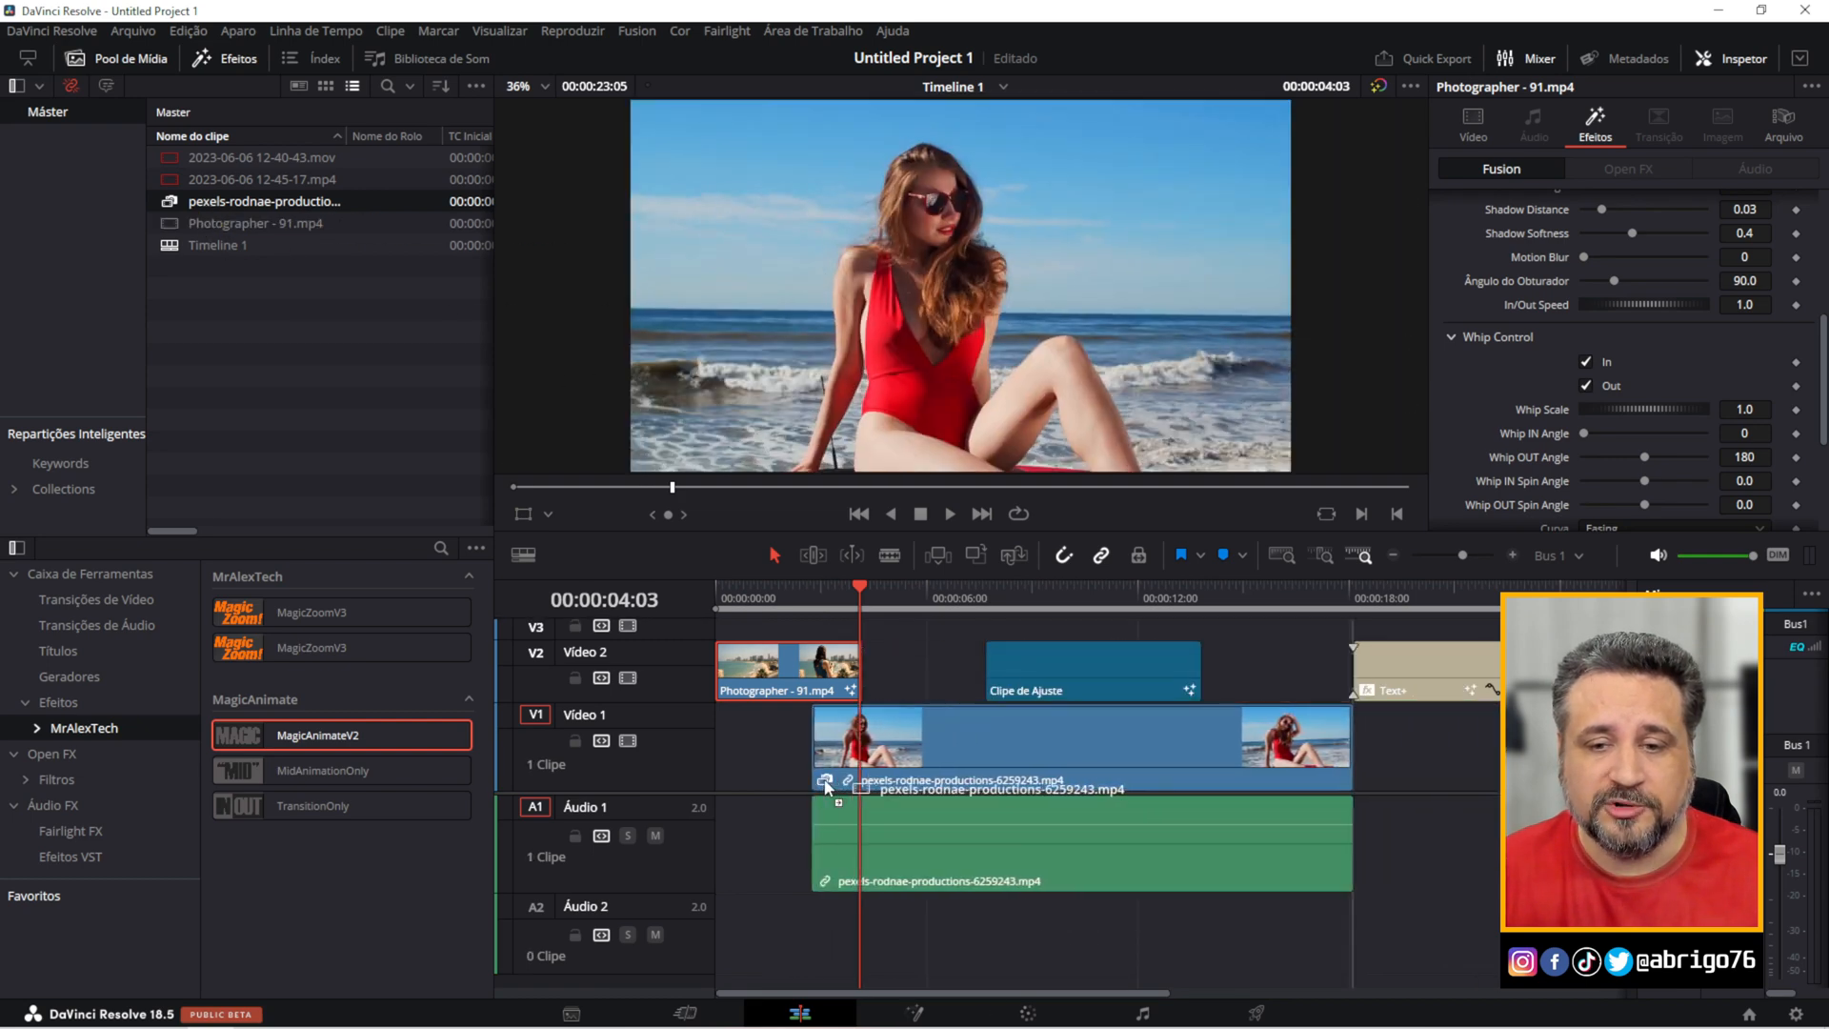
pyautogui.click(780, 594)
pyautogui.press('space')
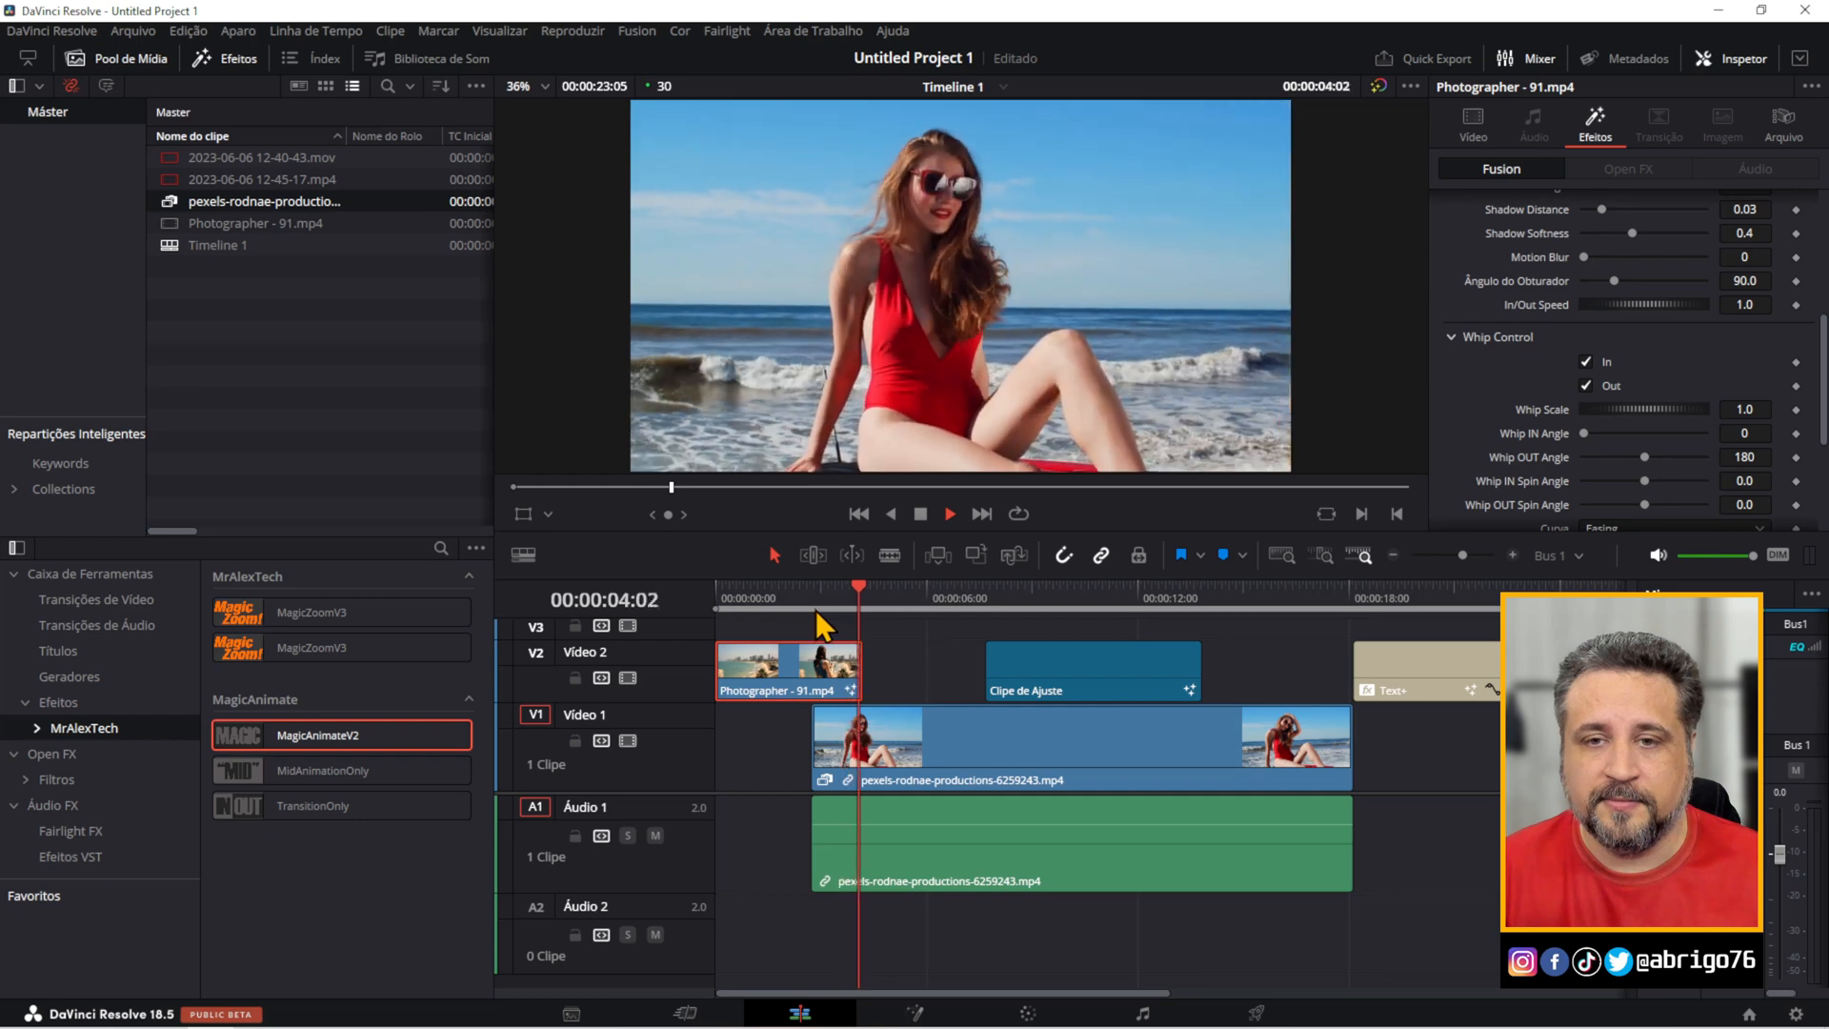
pyautogui.press('space')
# Turn off Whip Control Out on the Photographer clip, enable Zoom Control Out instead and preview the transition from the start.
pyautogui.scroll(-3, 1635, 349)
pyautogui.scroll(3, 1633, 346)
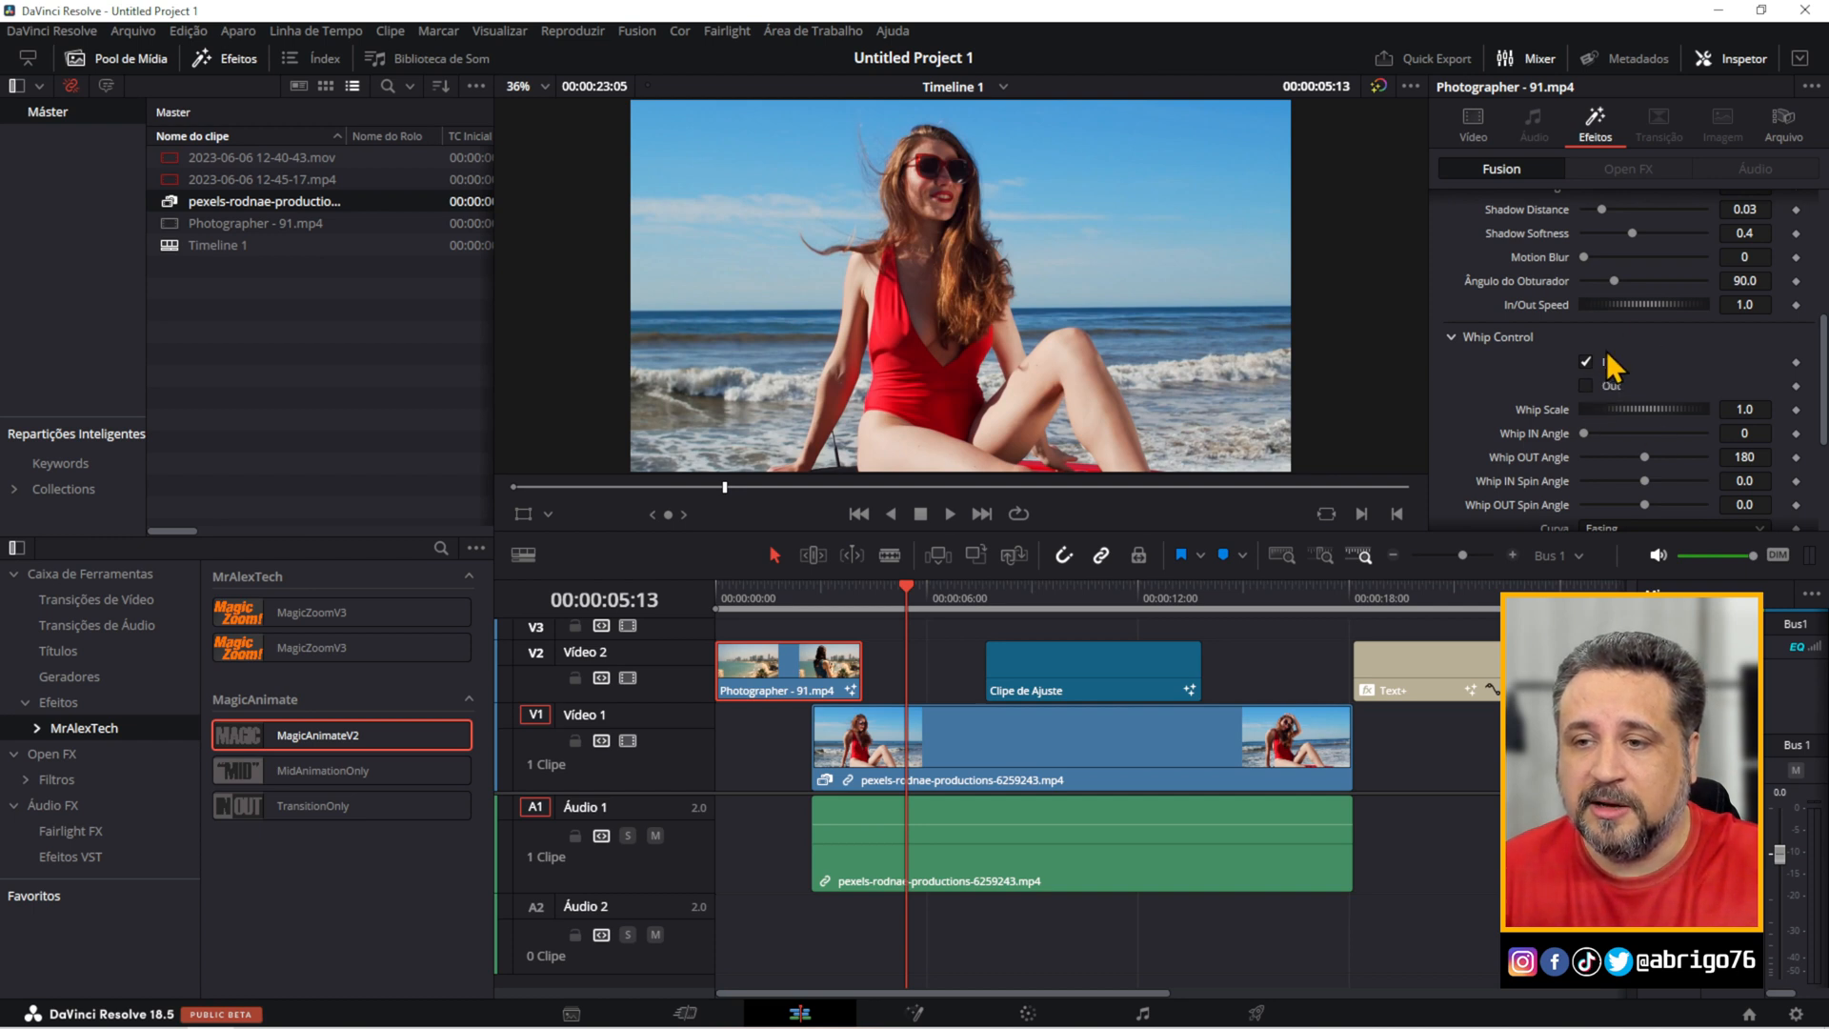
pyautogui.scroll(-3, 1551, 406)
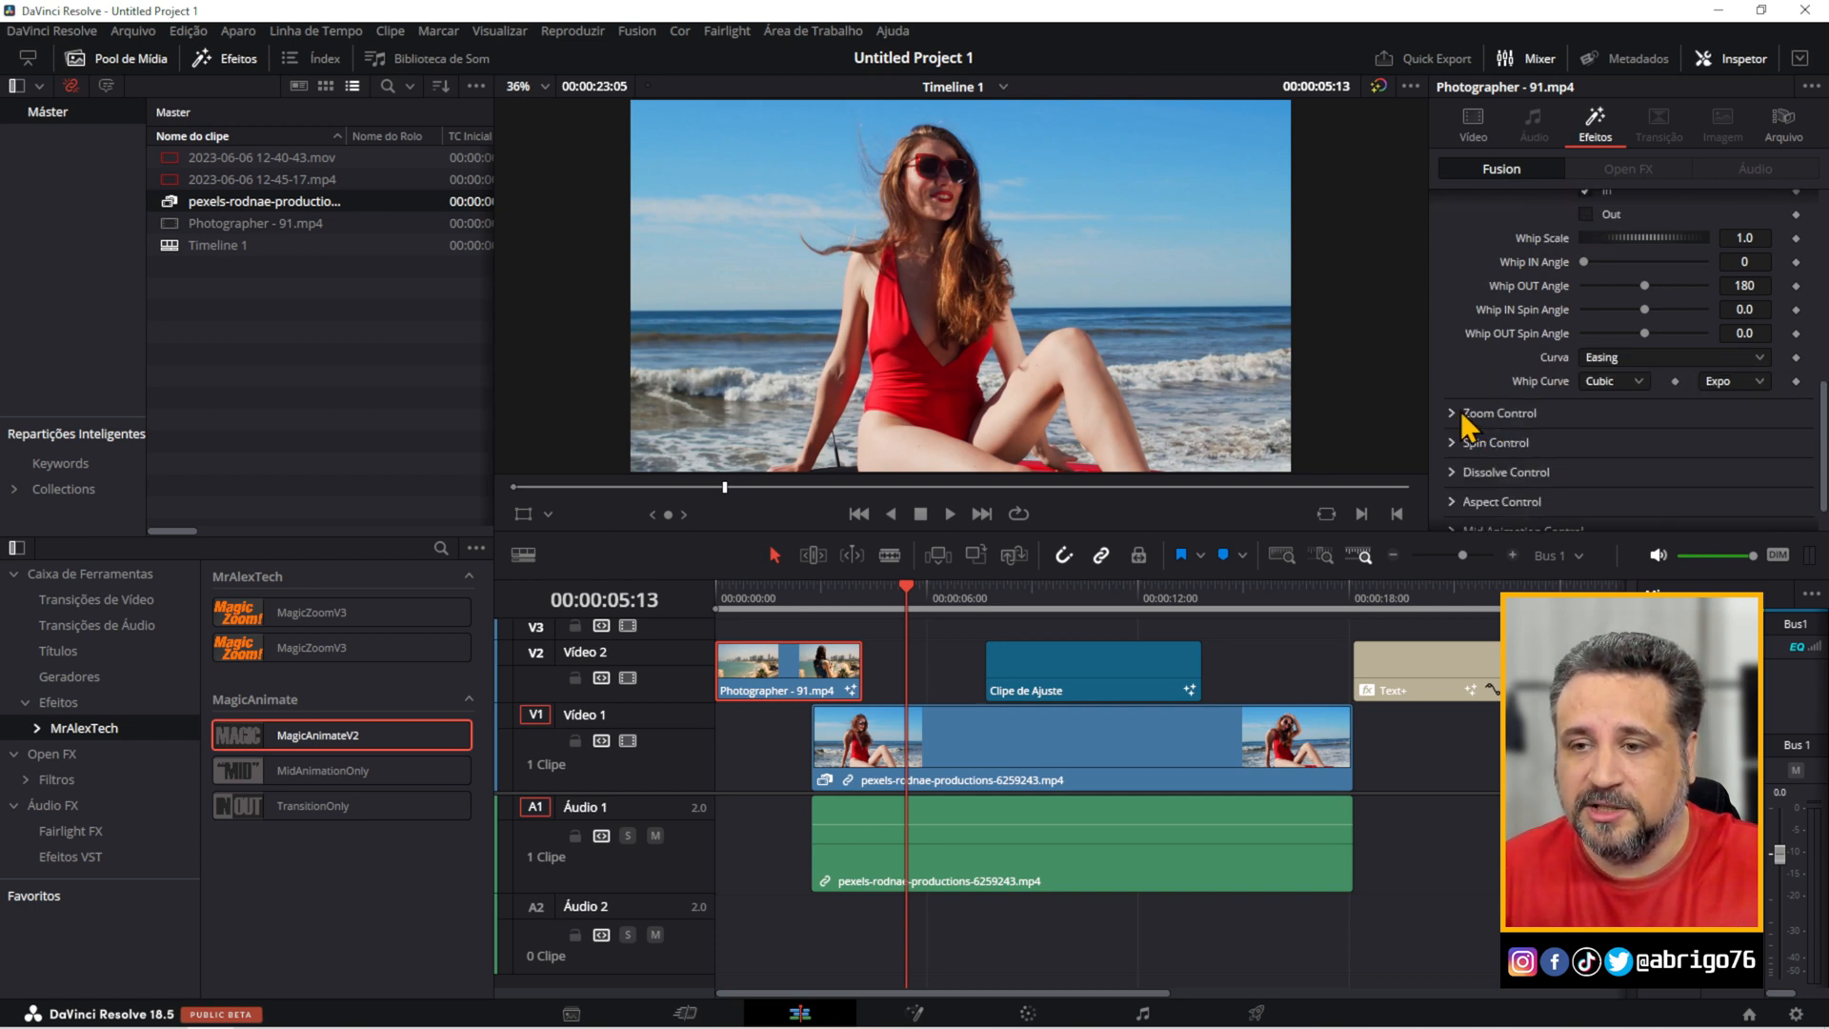
pyautogui.click(1467, 414)
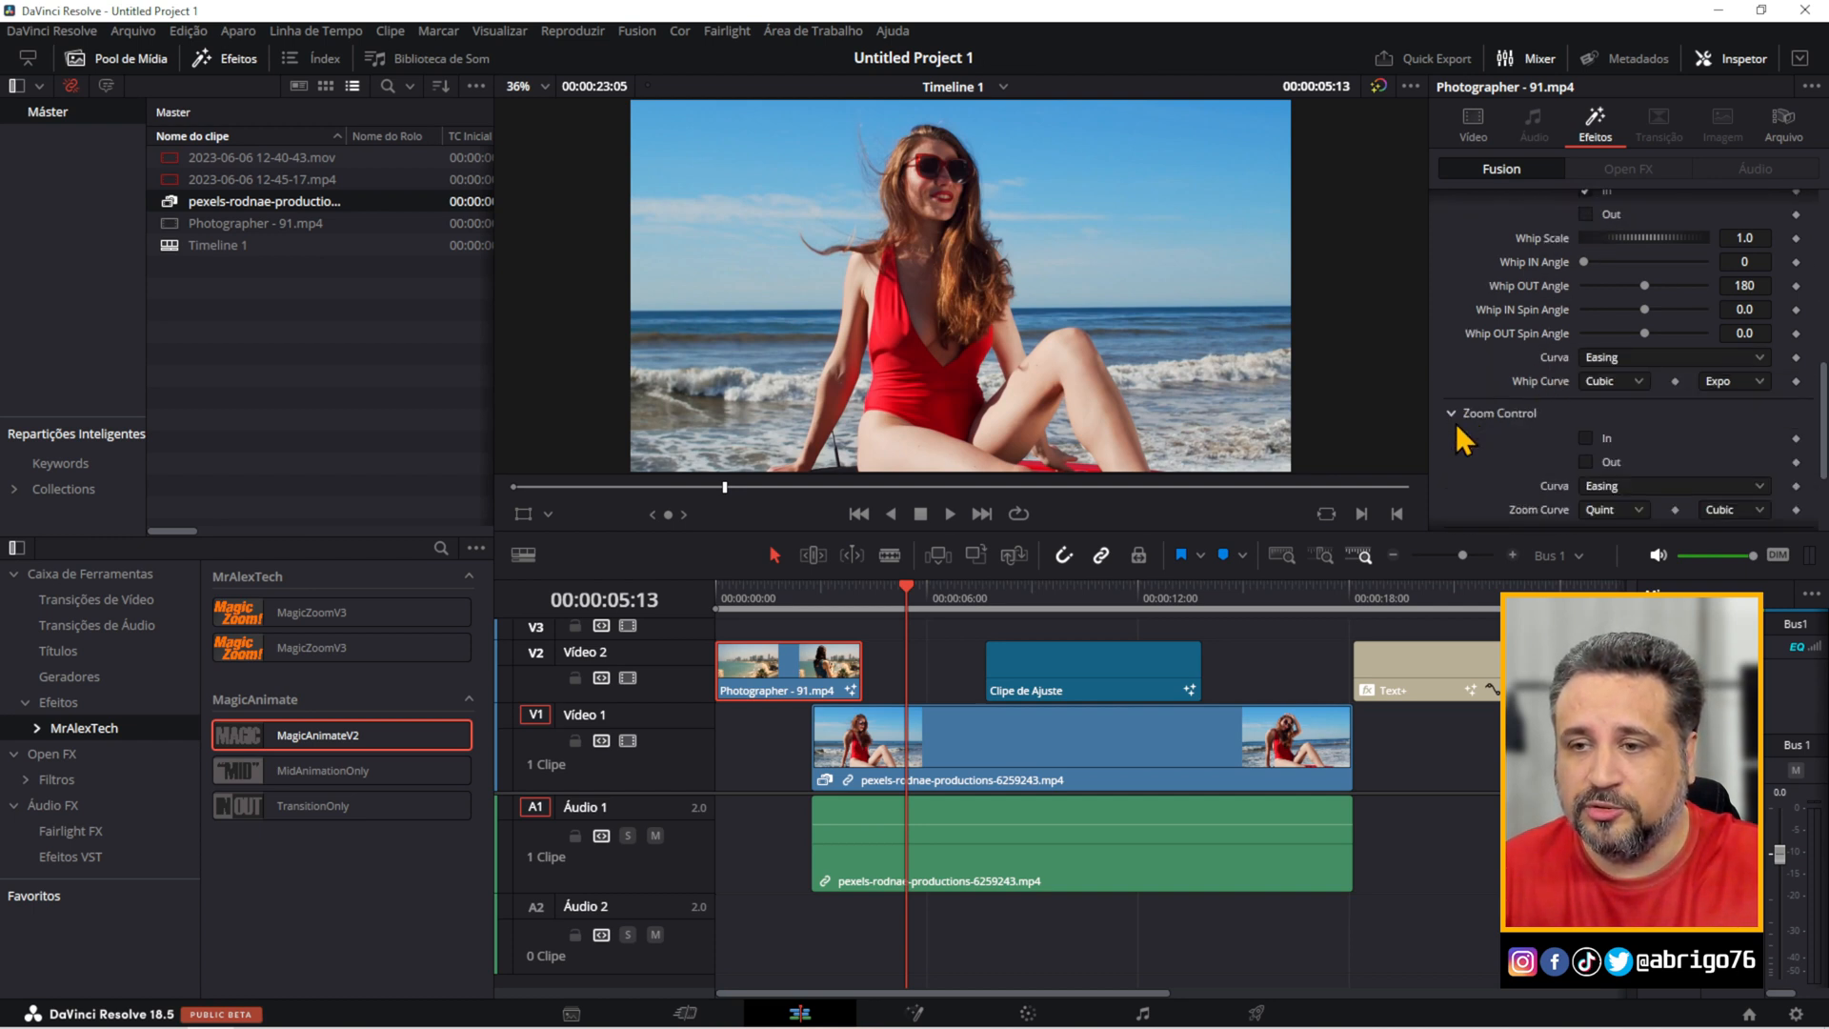
pyautogui.click(1584, 462)
pyautogui.press('Home')
pyautogui.press('space')
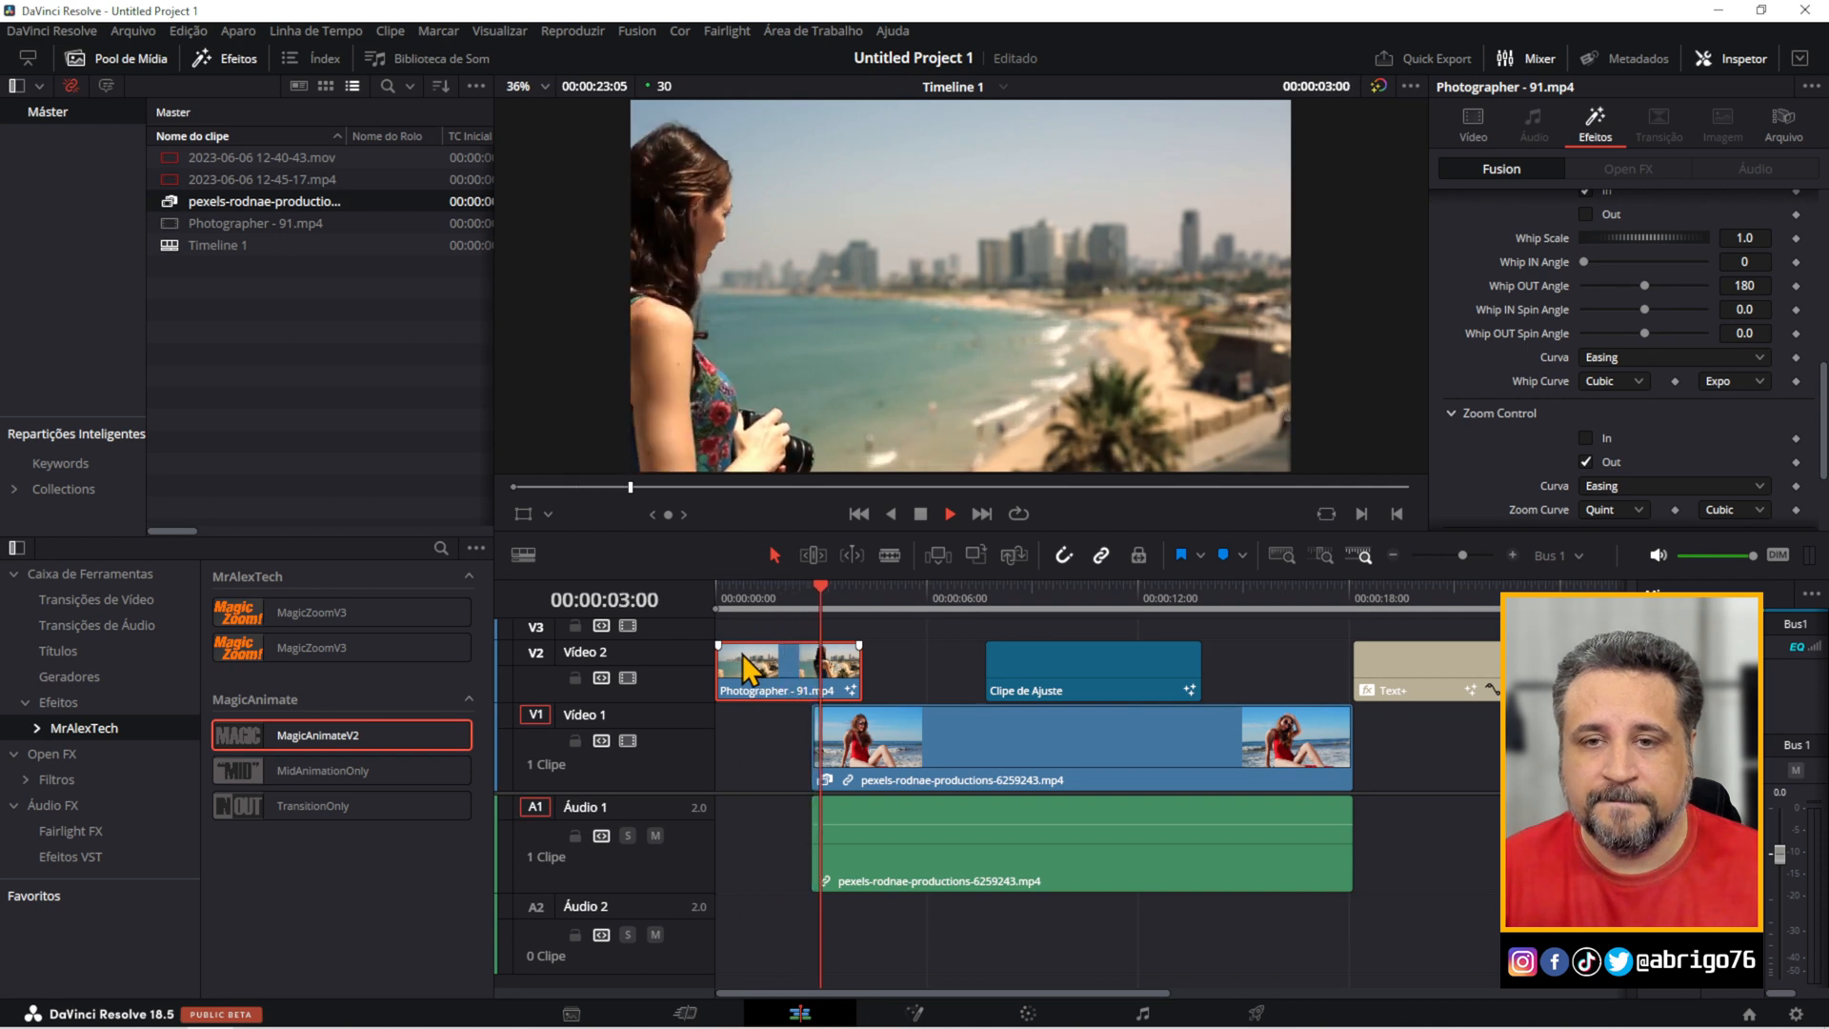
pyautogui.press('space')
pyautogui.press('Home')
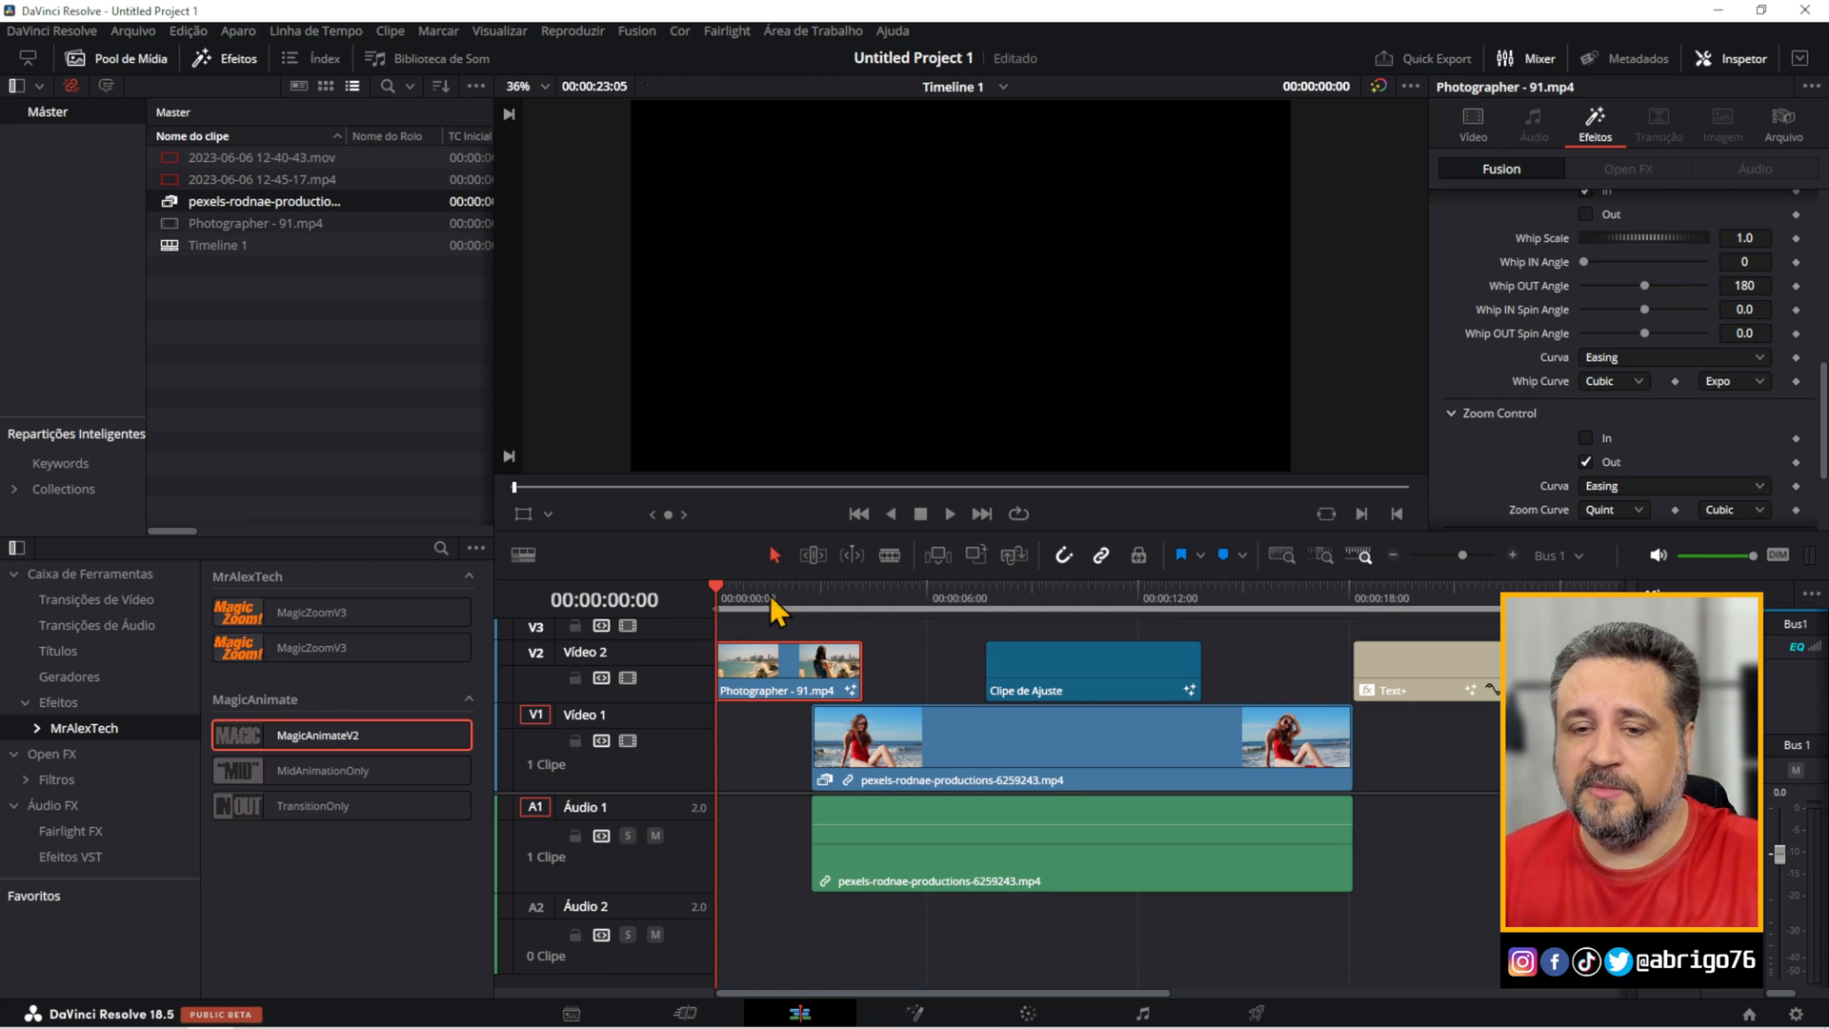
pyautogui.moveTo(813, 596); pyautogui.dragTo(790, 600)
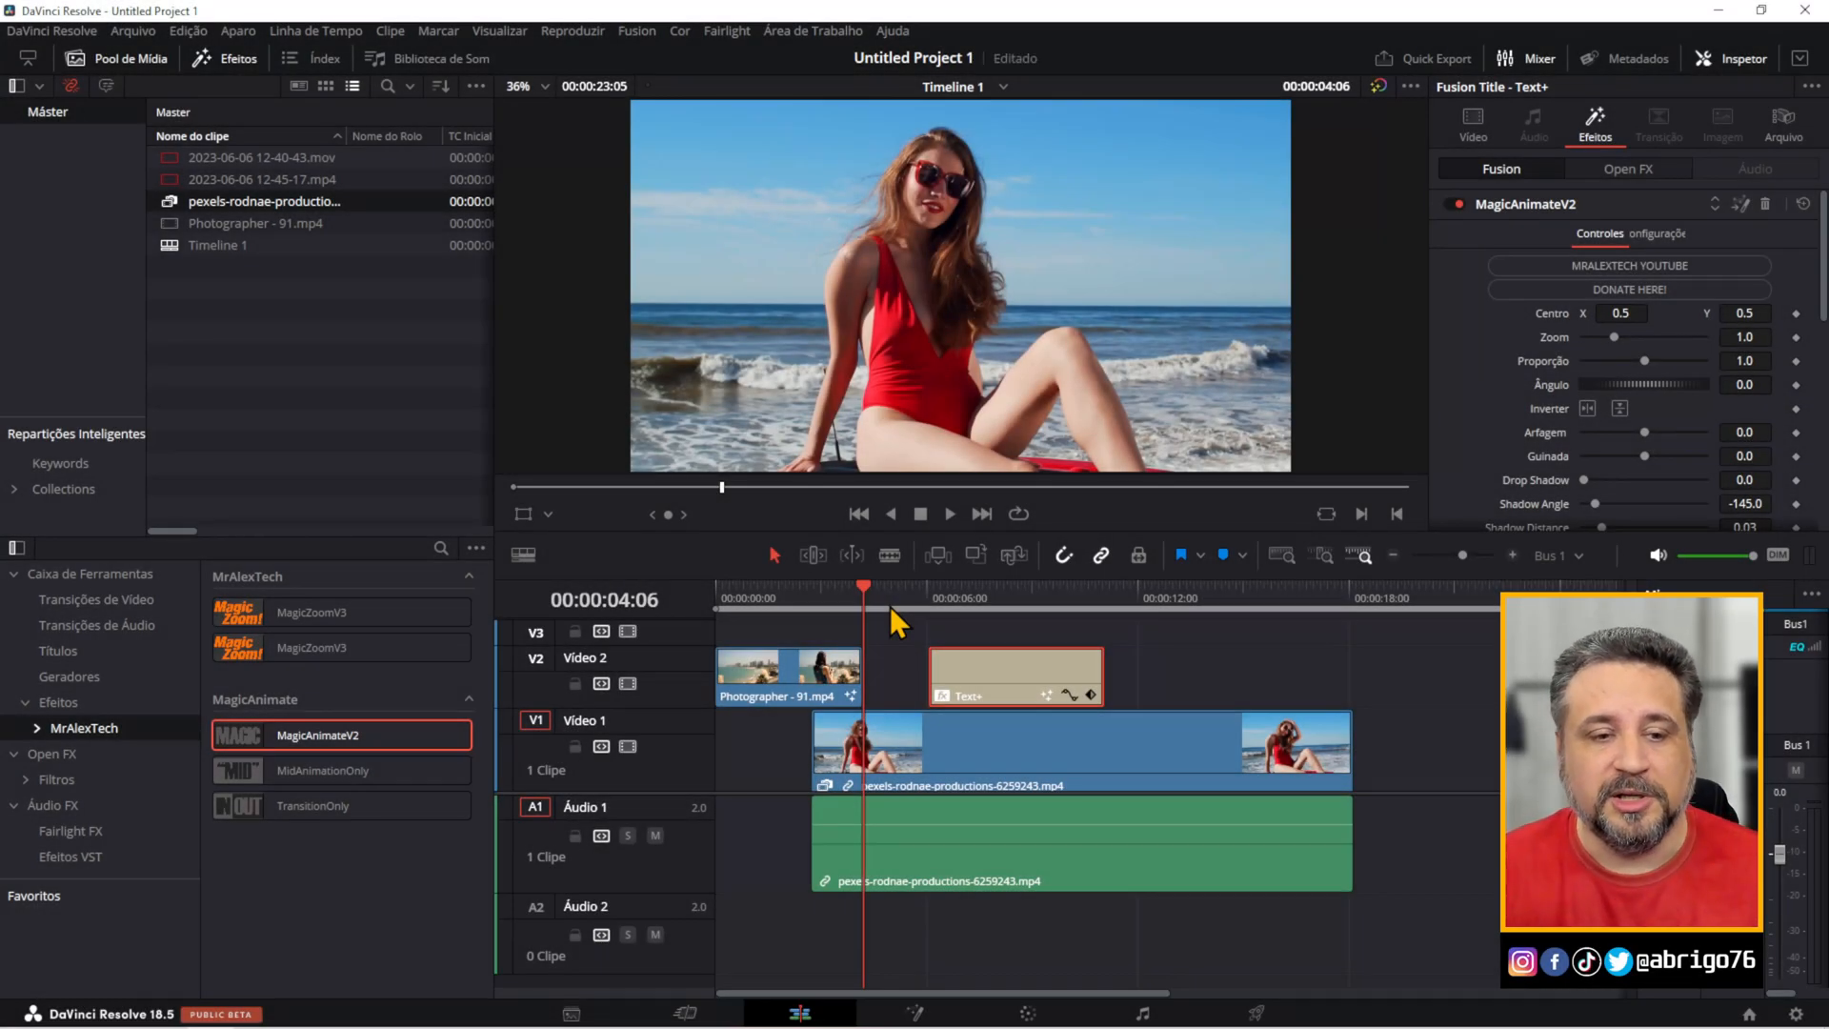
# Add a Texto+ title on Vídeo 2 after the existing Text+ clip, starting at about 00:00:12:00.
pyautogui.moveTo(485, 608); pyautogui.dragTo(523, 553)
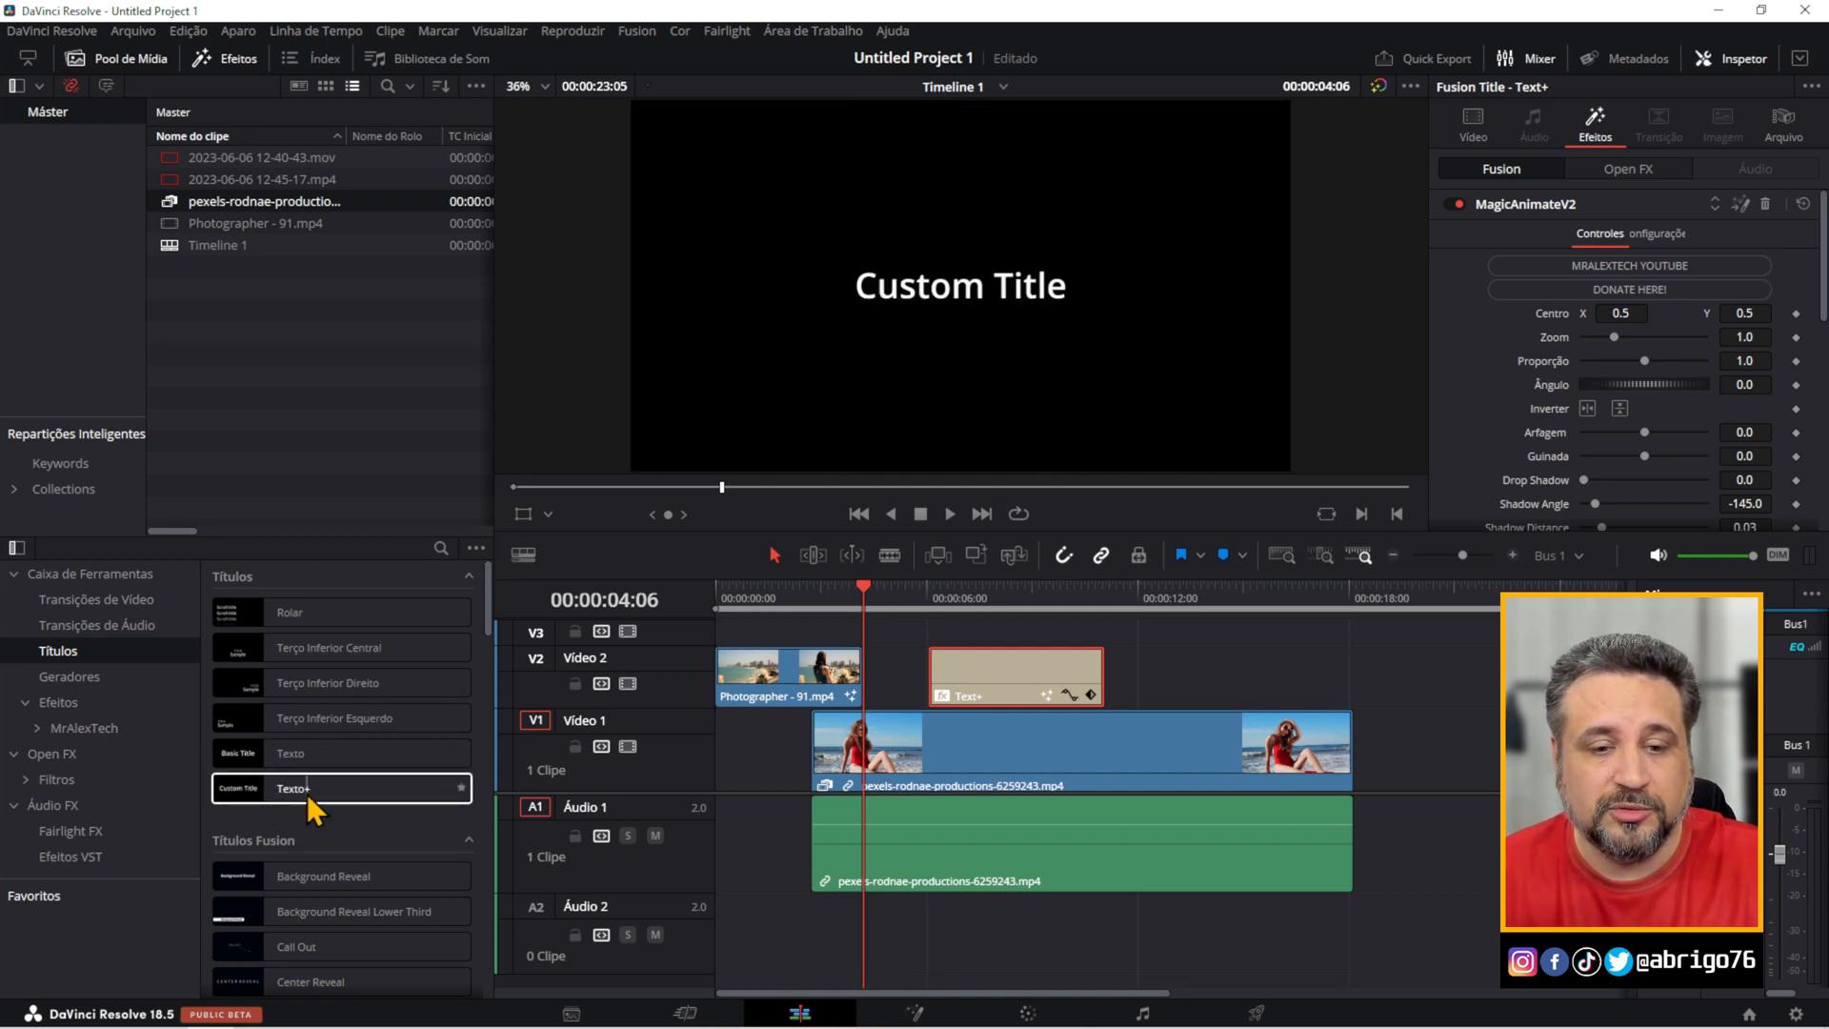
pyautogui.moveTo(283, 785); pyautogui.dragTo(1215, 682)
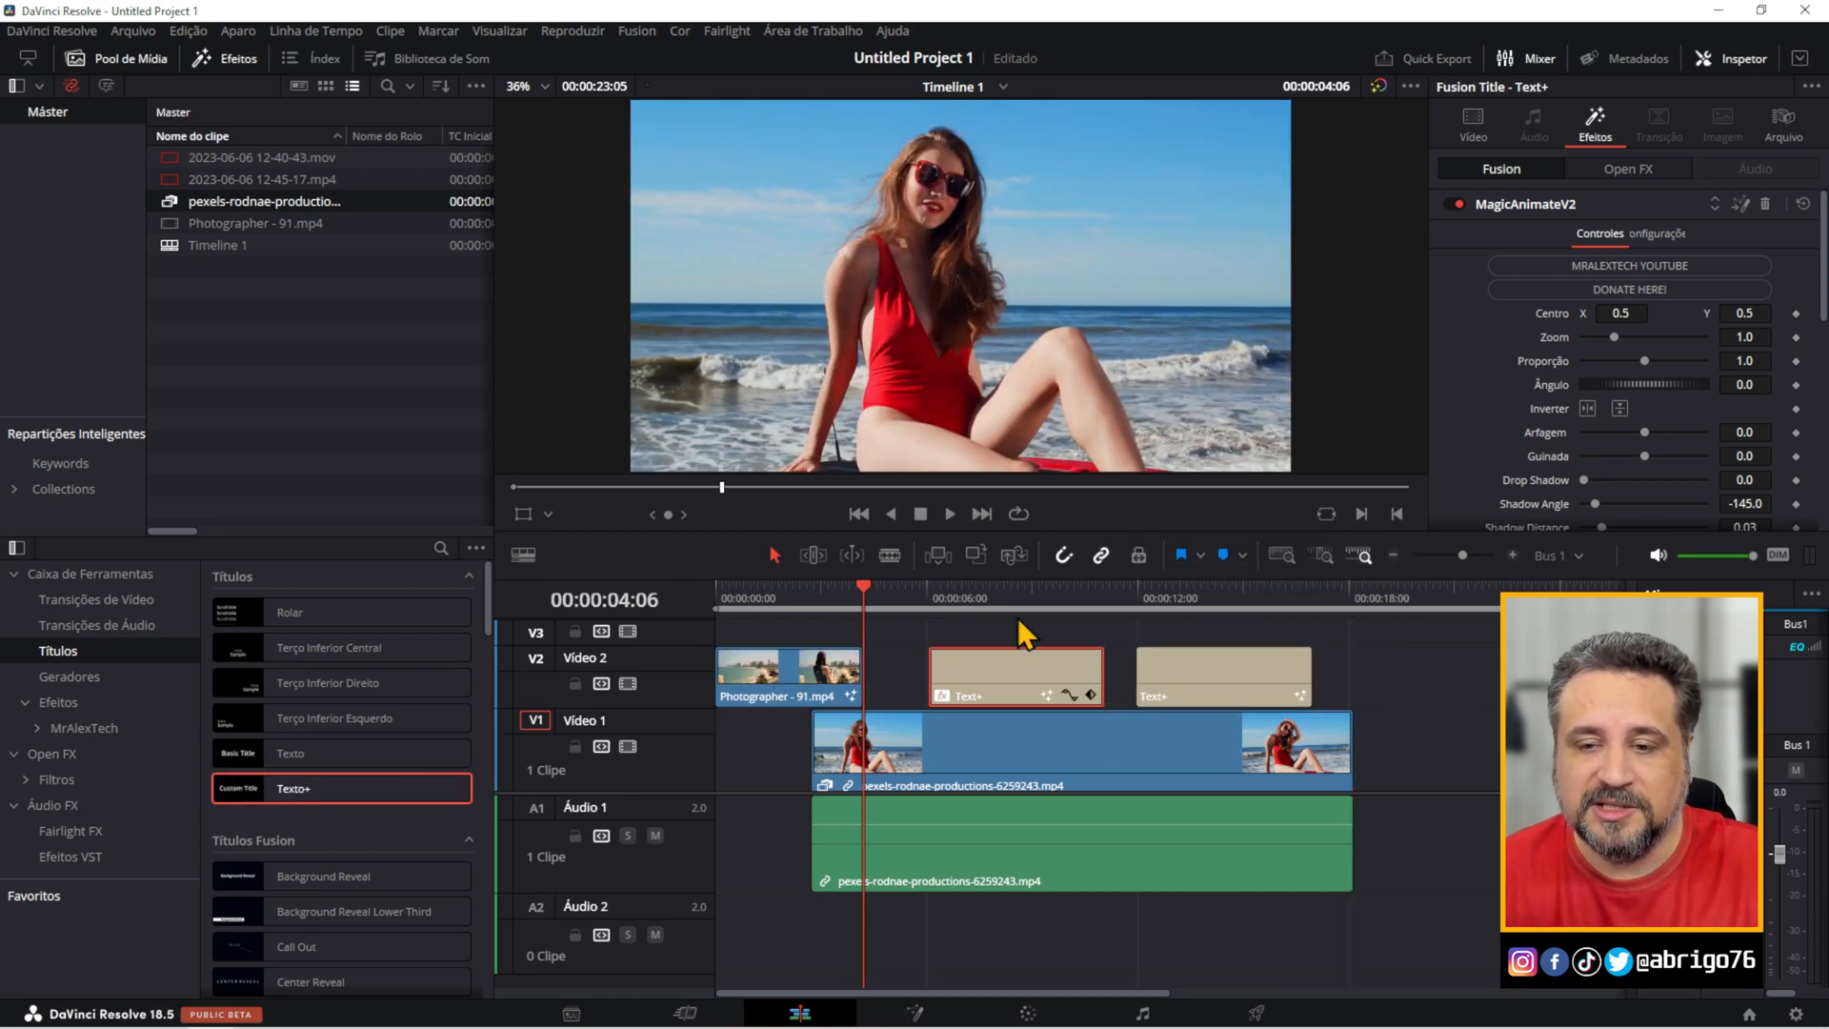
pyautogui.moveTo(1015, 595); pyautogui.dragTo(1018, 609)
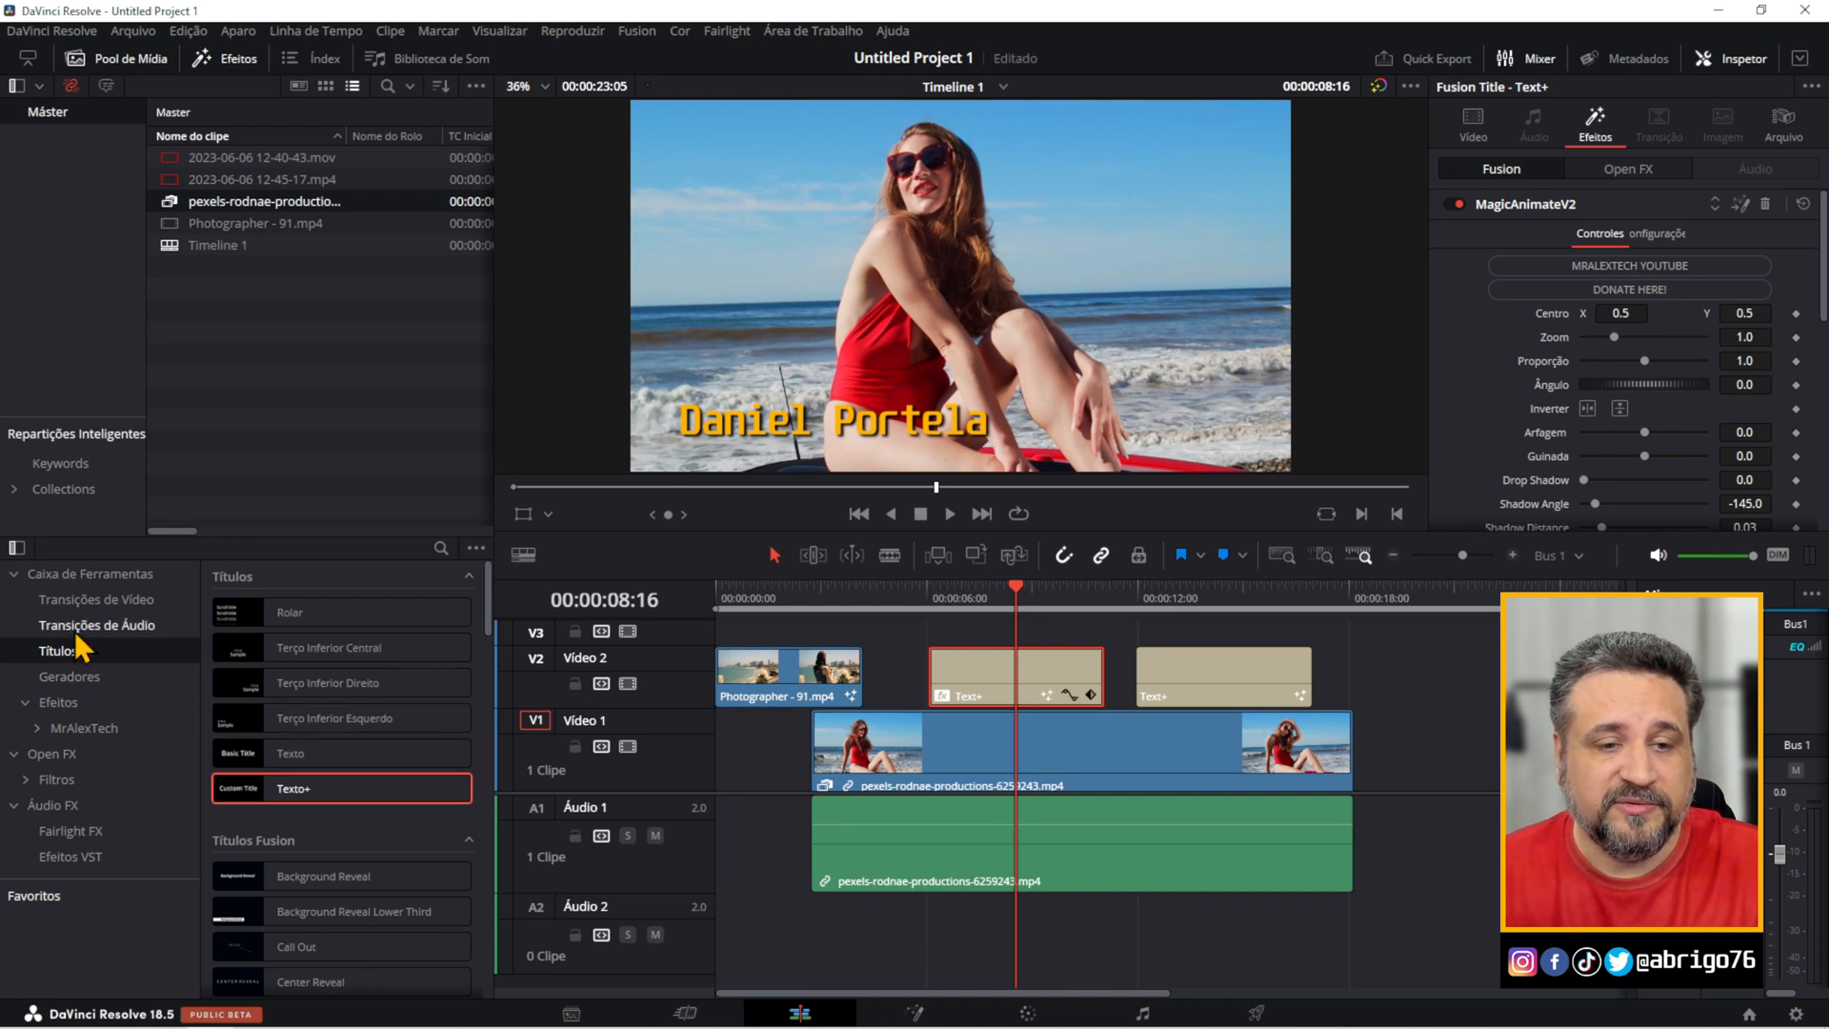
# Apply MagicAnimateV2 to the earlier Text+ title on Vídeo 2 and scrub through its animation.
pyautogui.click(74, 728)
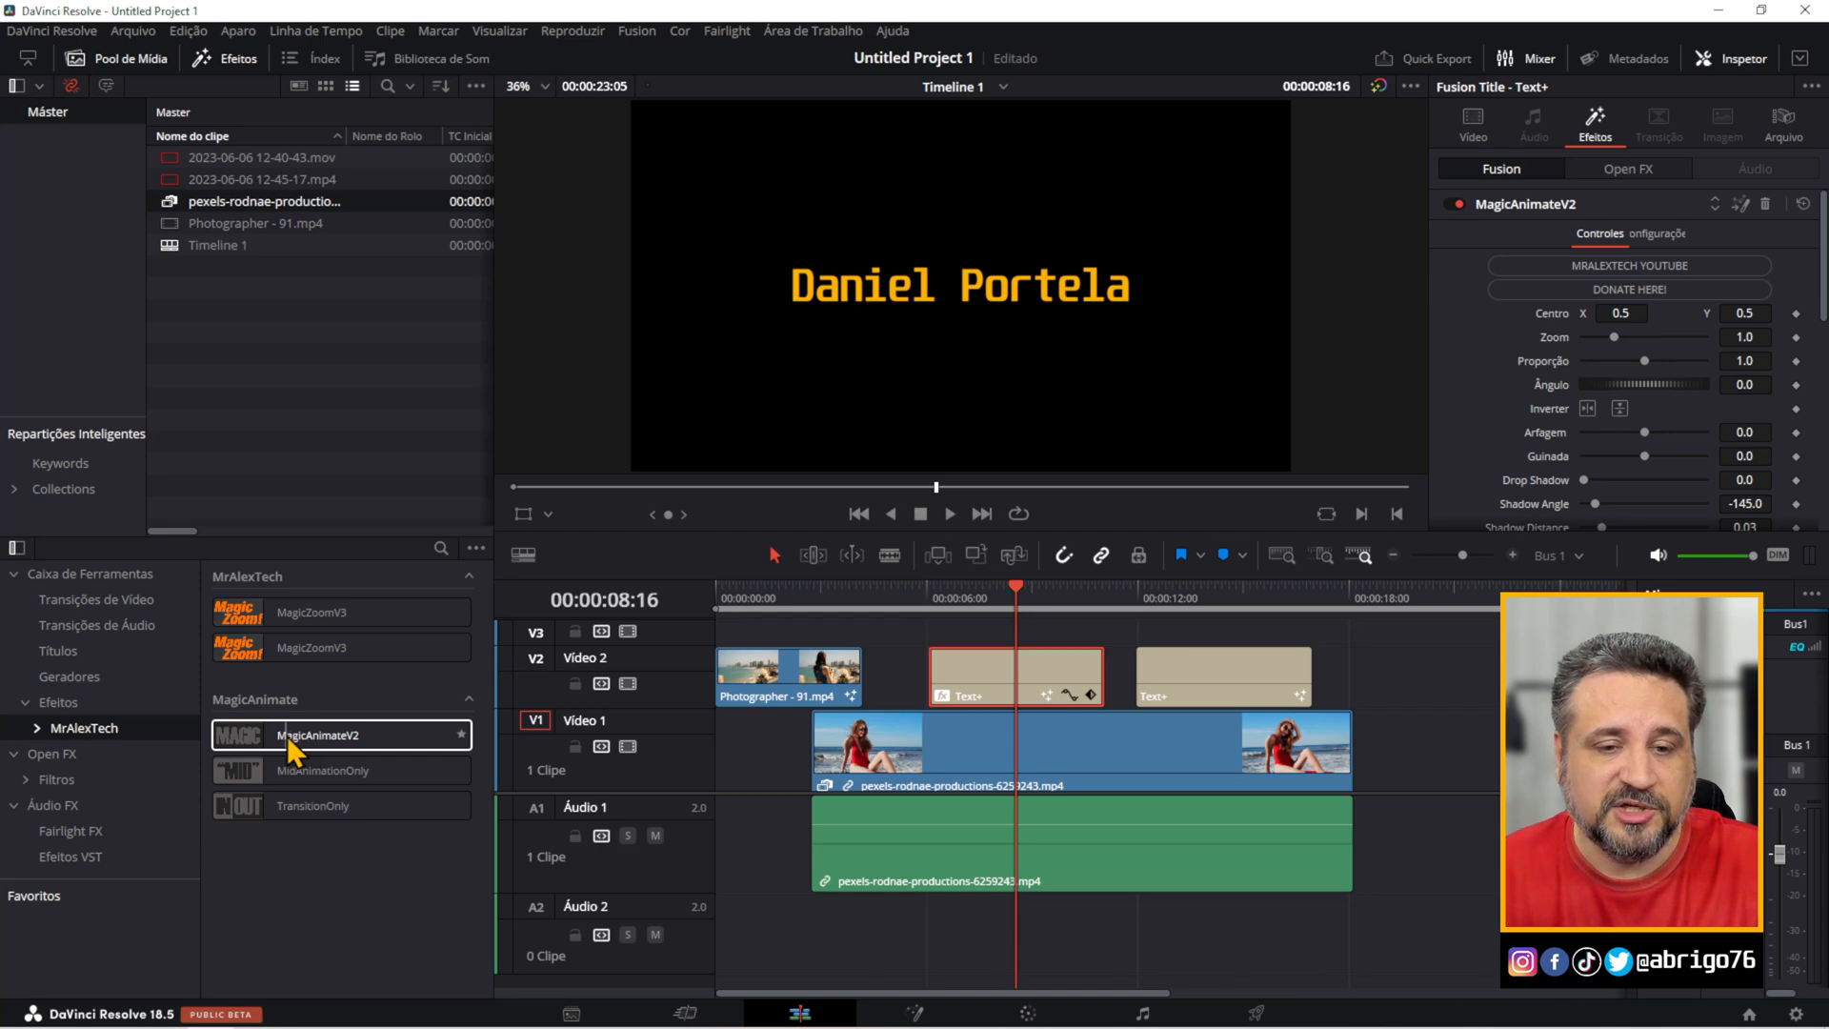
pyautogui.moveTo(288, 736); pyautogui.dragTo(1008, 668)
pyautogui.moveTo(970, 592); pyautogui.dragTo(1027, 610)
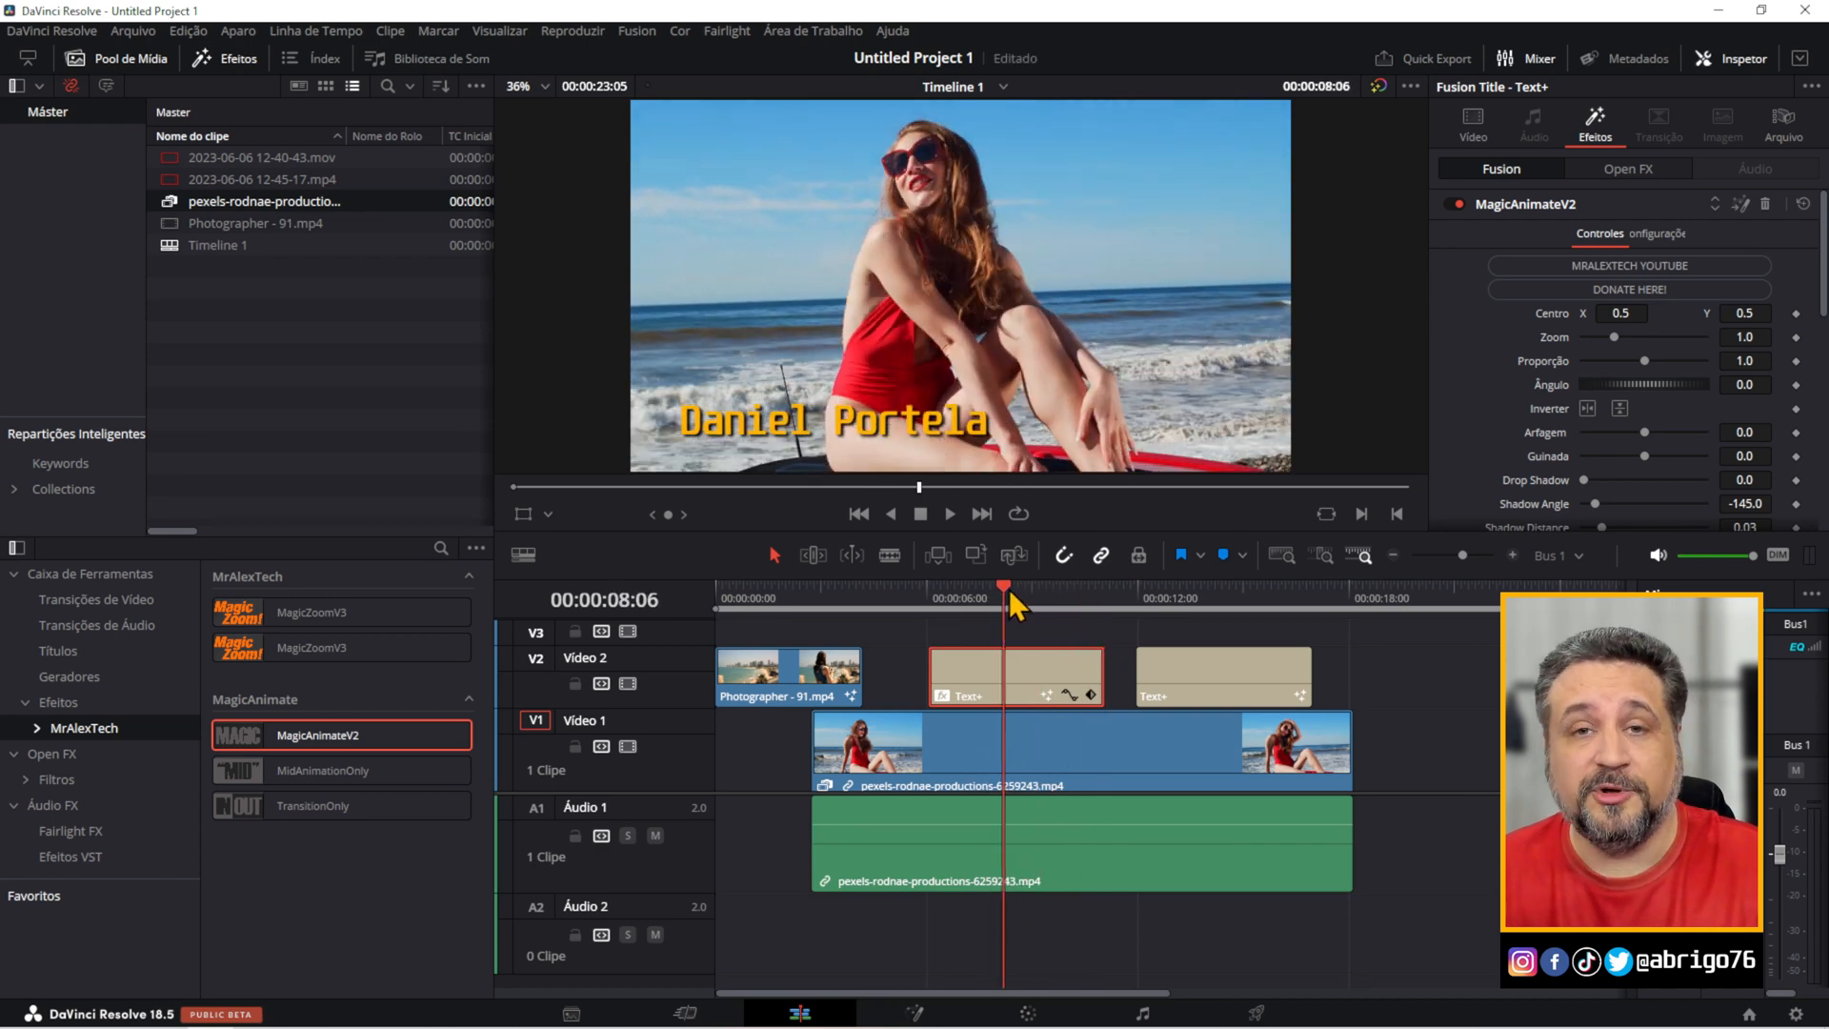
# Replace Whip Control Out with Spin Control Out on the earlier Text+ title and play it to check the exit.
pyautogui.scroll(-10, 1585, 385)
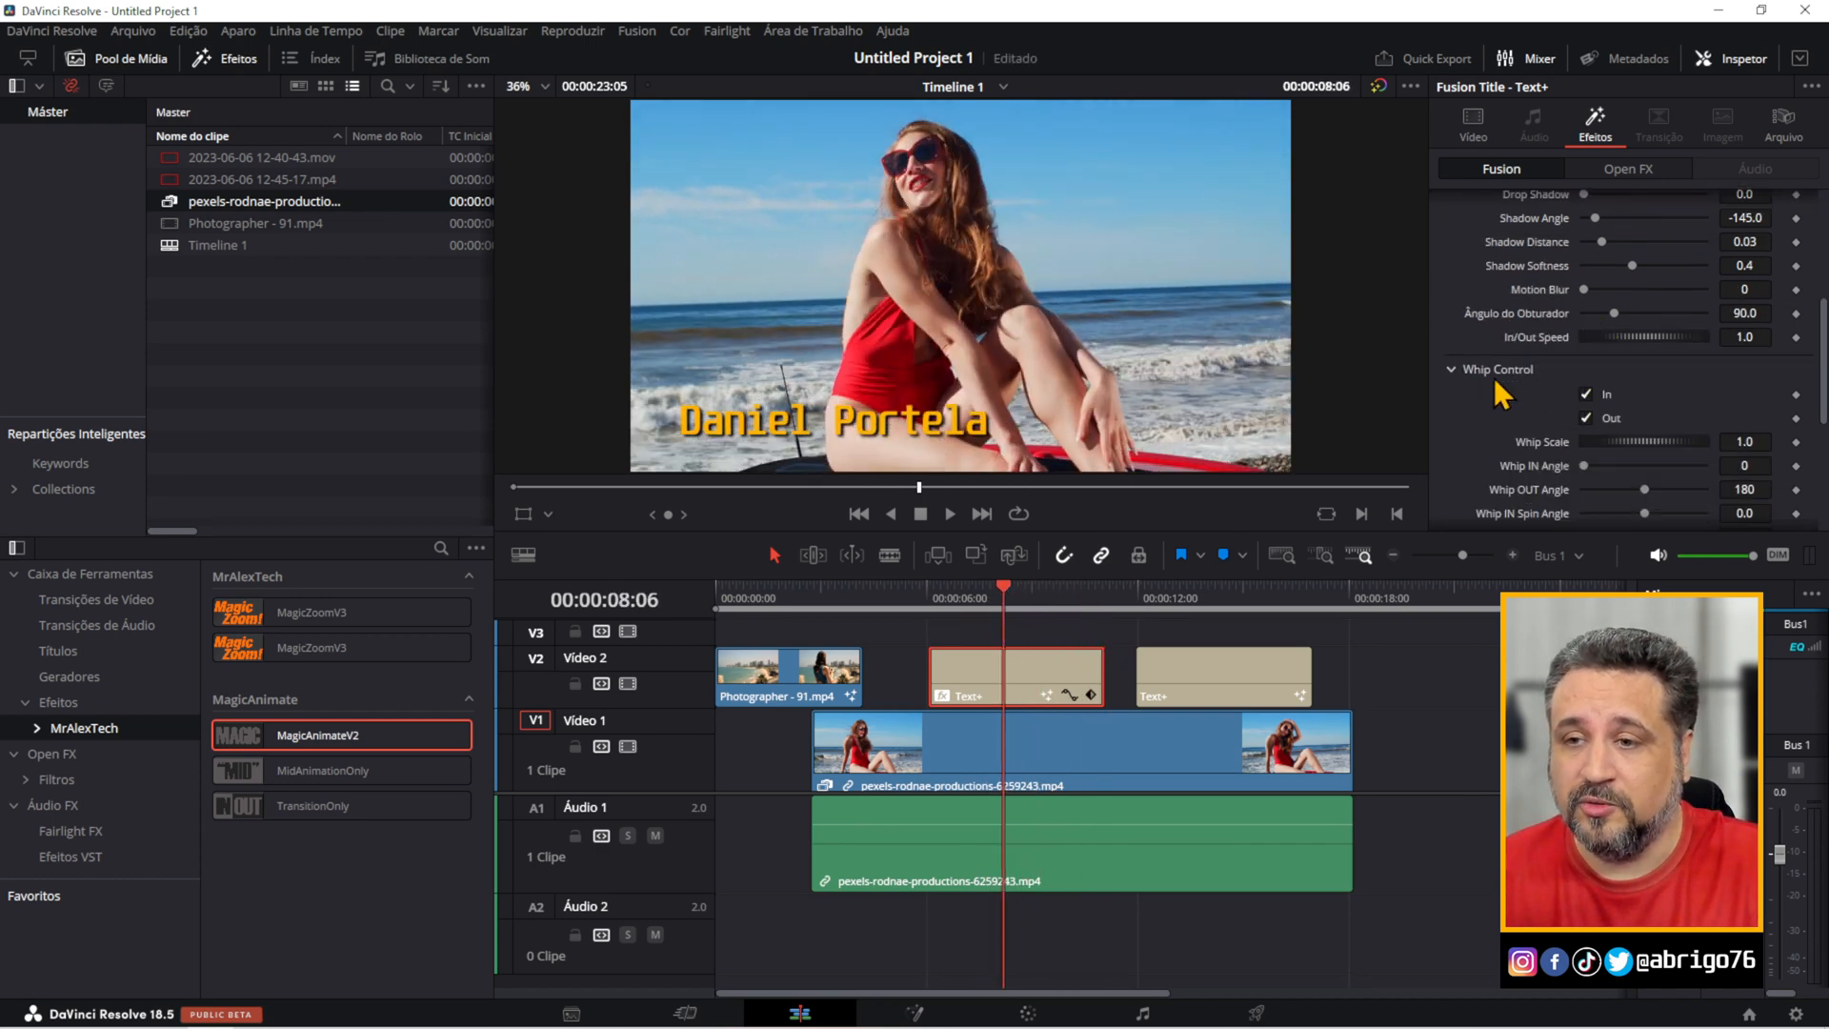
pyautogui.scroll(-8, 1545, 422)
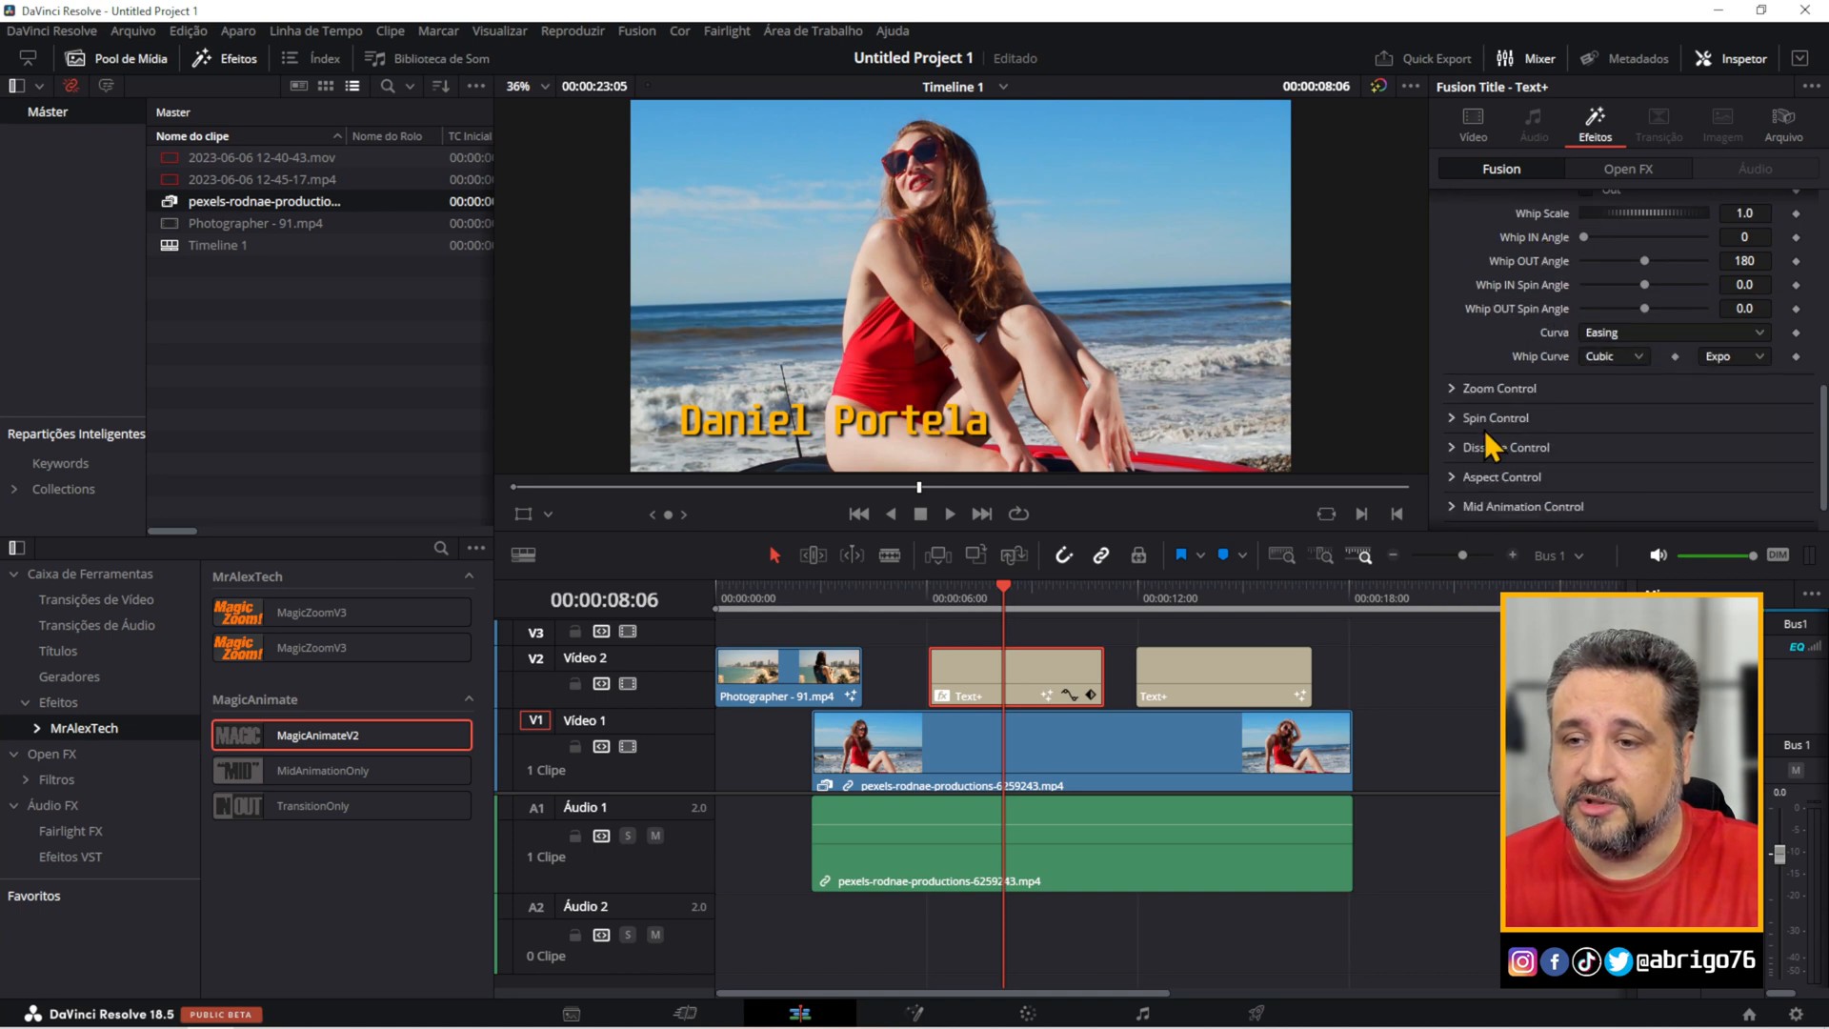
pyautogui.click(1454, 420)
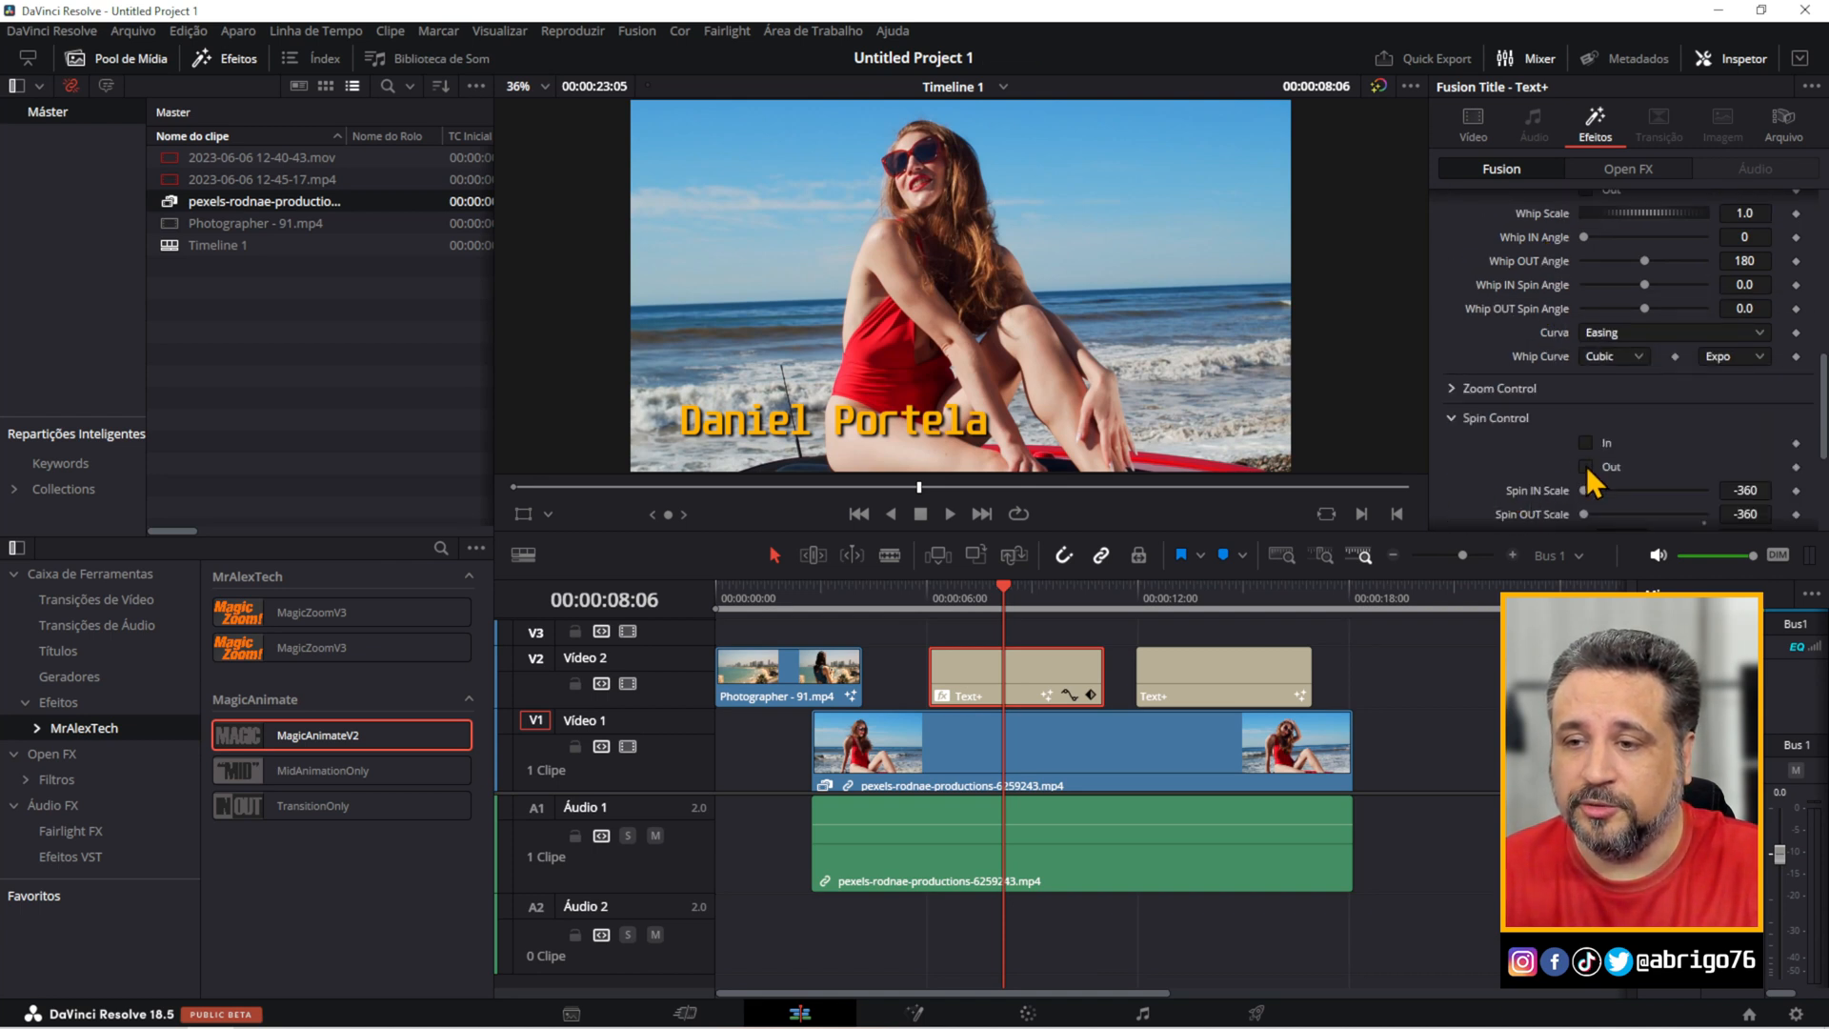
pyautogui.click(1586, 466)
pyautogui.click(935, 585)
pyautogui.press('space')
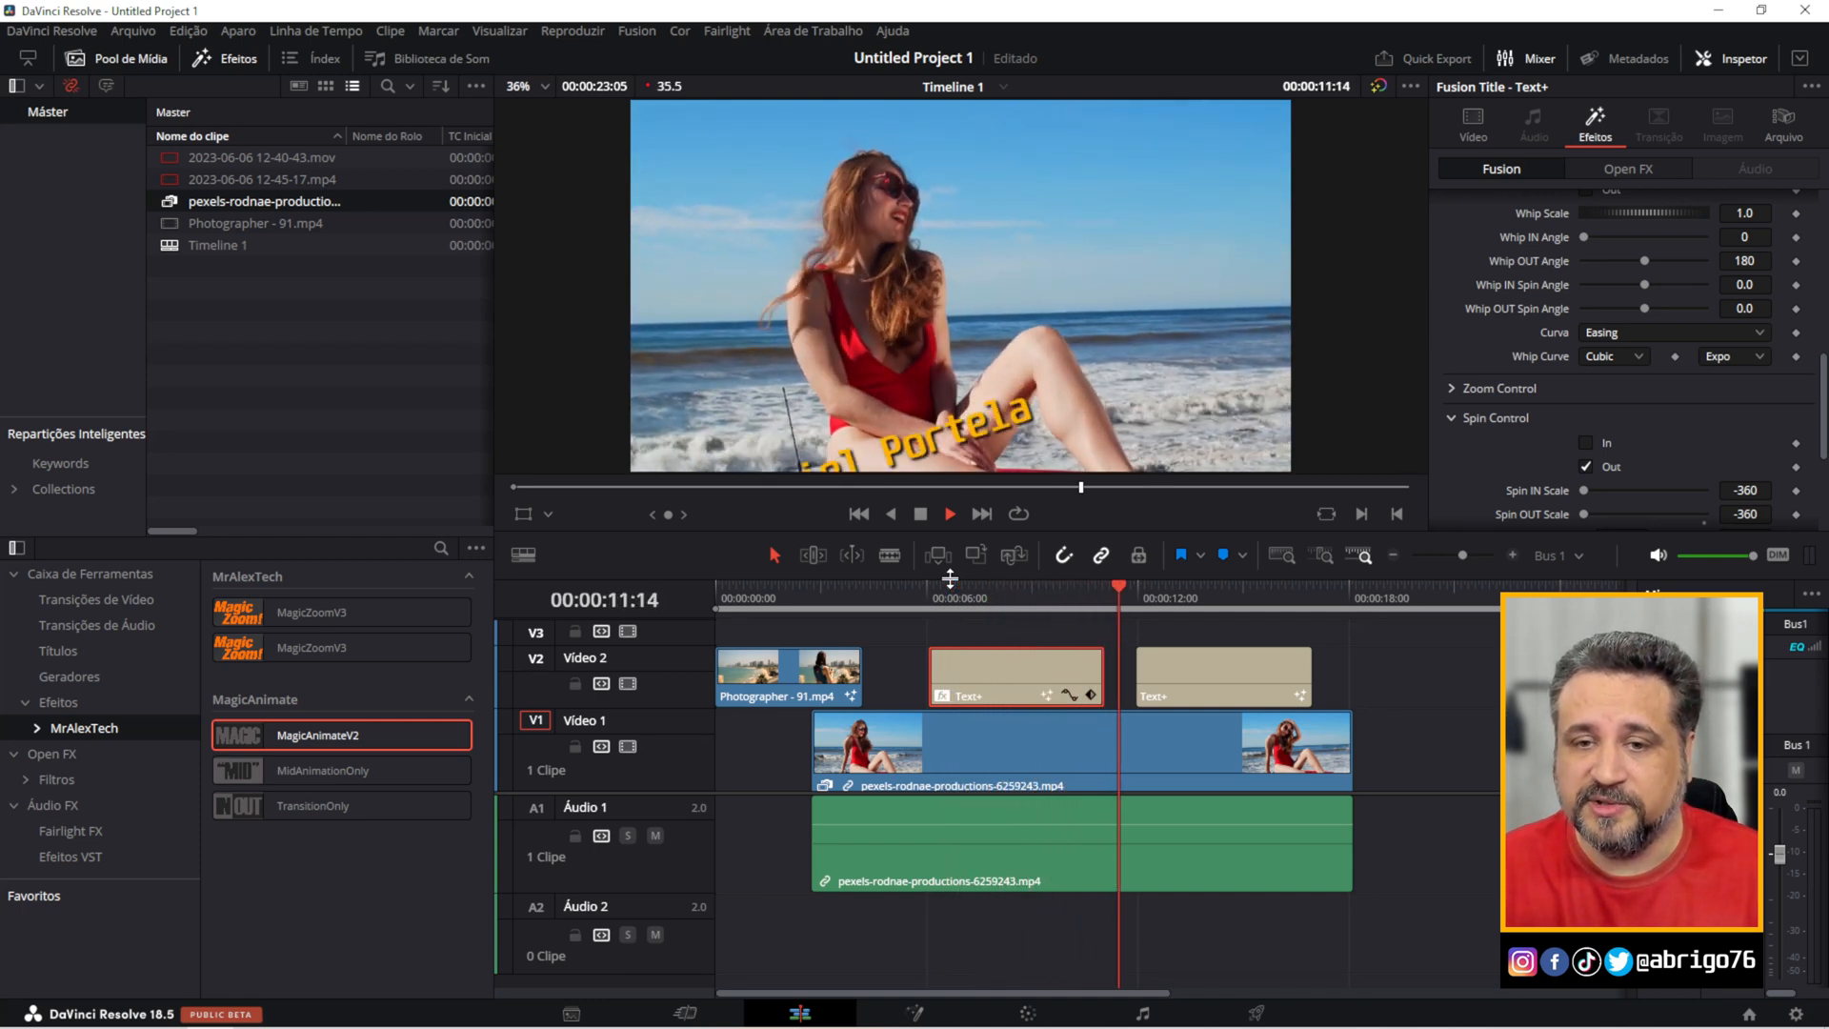
pyautogui.press('space')
# Enable In under Spin Control for the earlier Text+ title as well.
pyautogui.moveTo(1026, 600); pyautogui.dragTo(1011, 597)
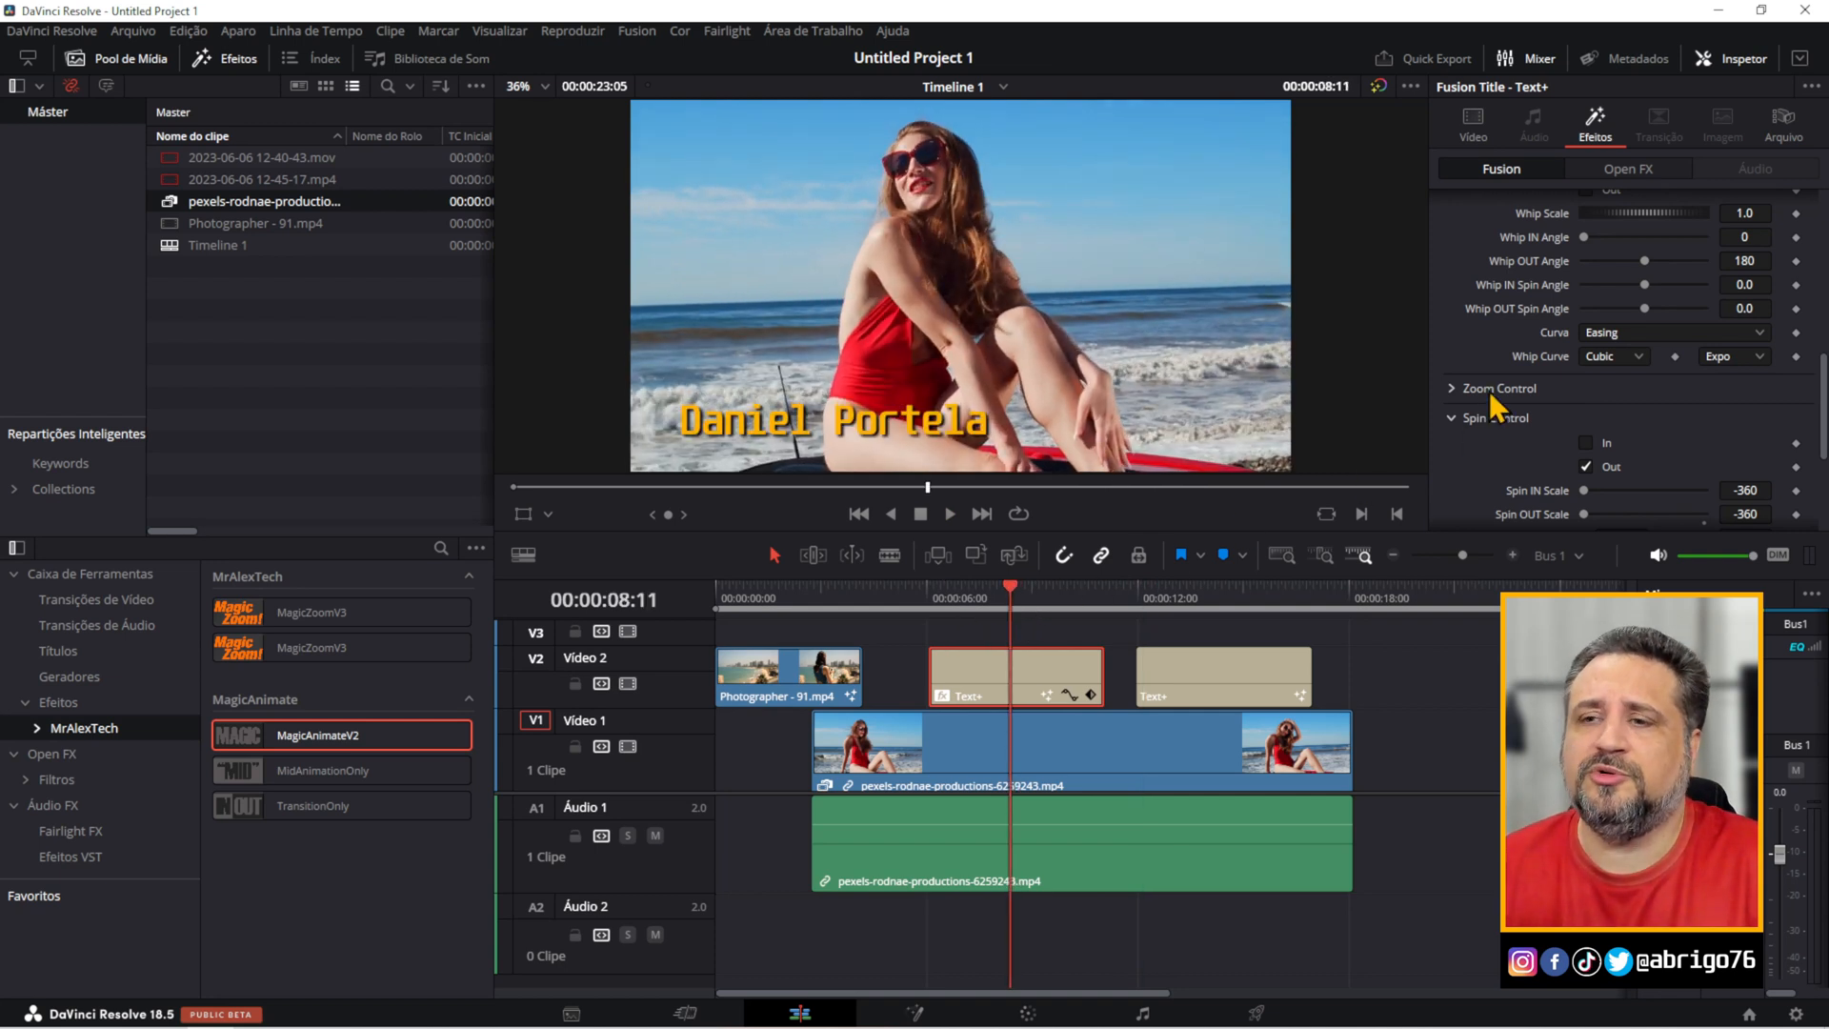
pyautogui.scroll(3, 1641, 381)
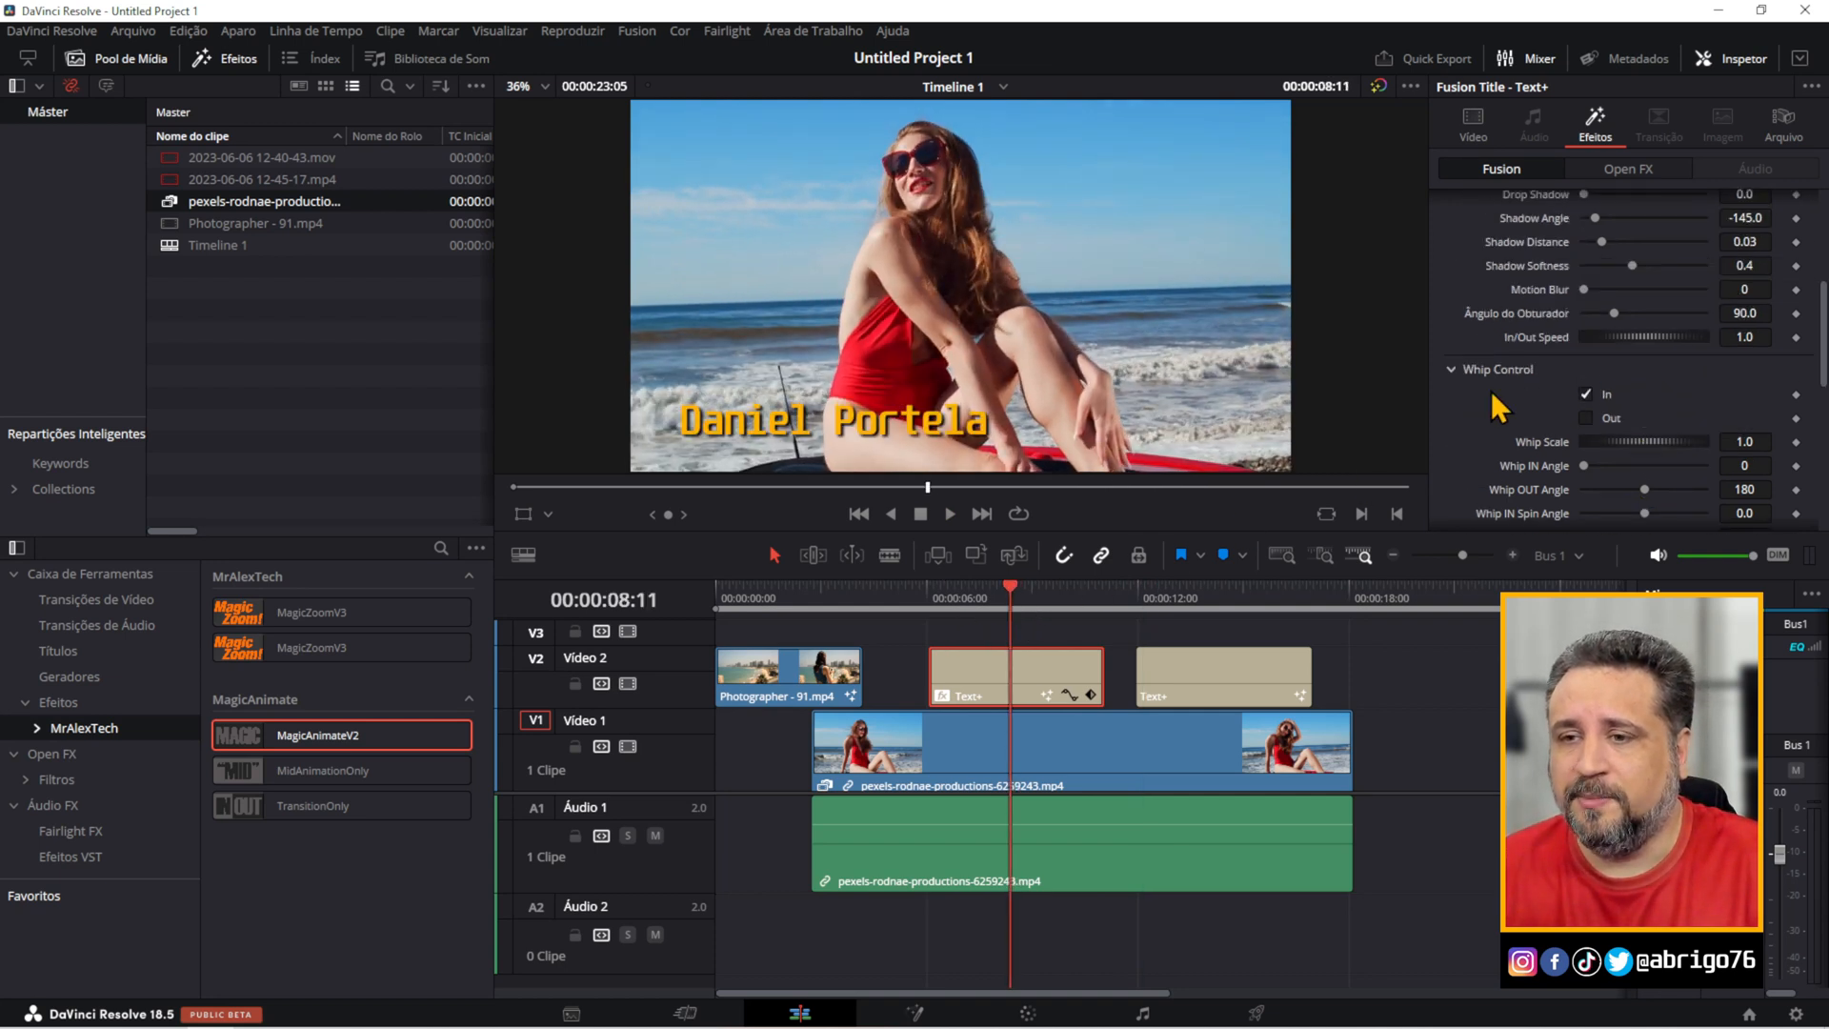
pyautogui.scroll(-5, 1609, 387)
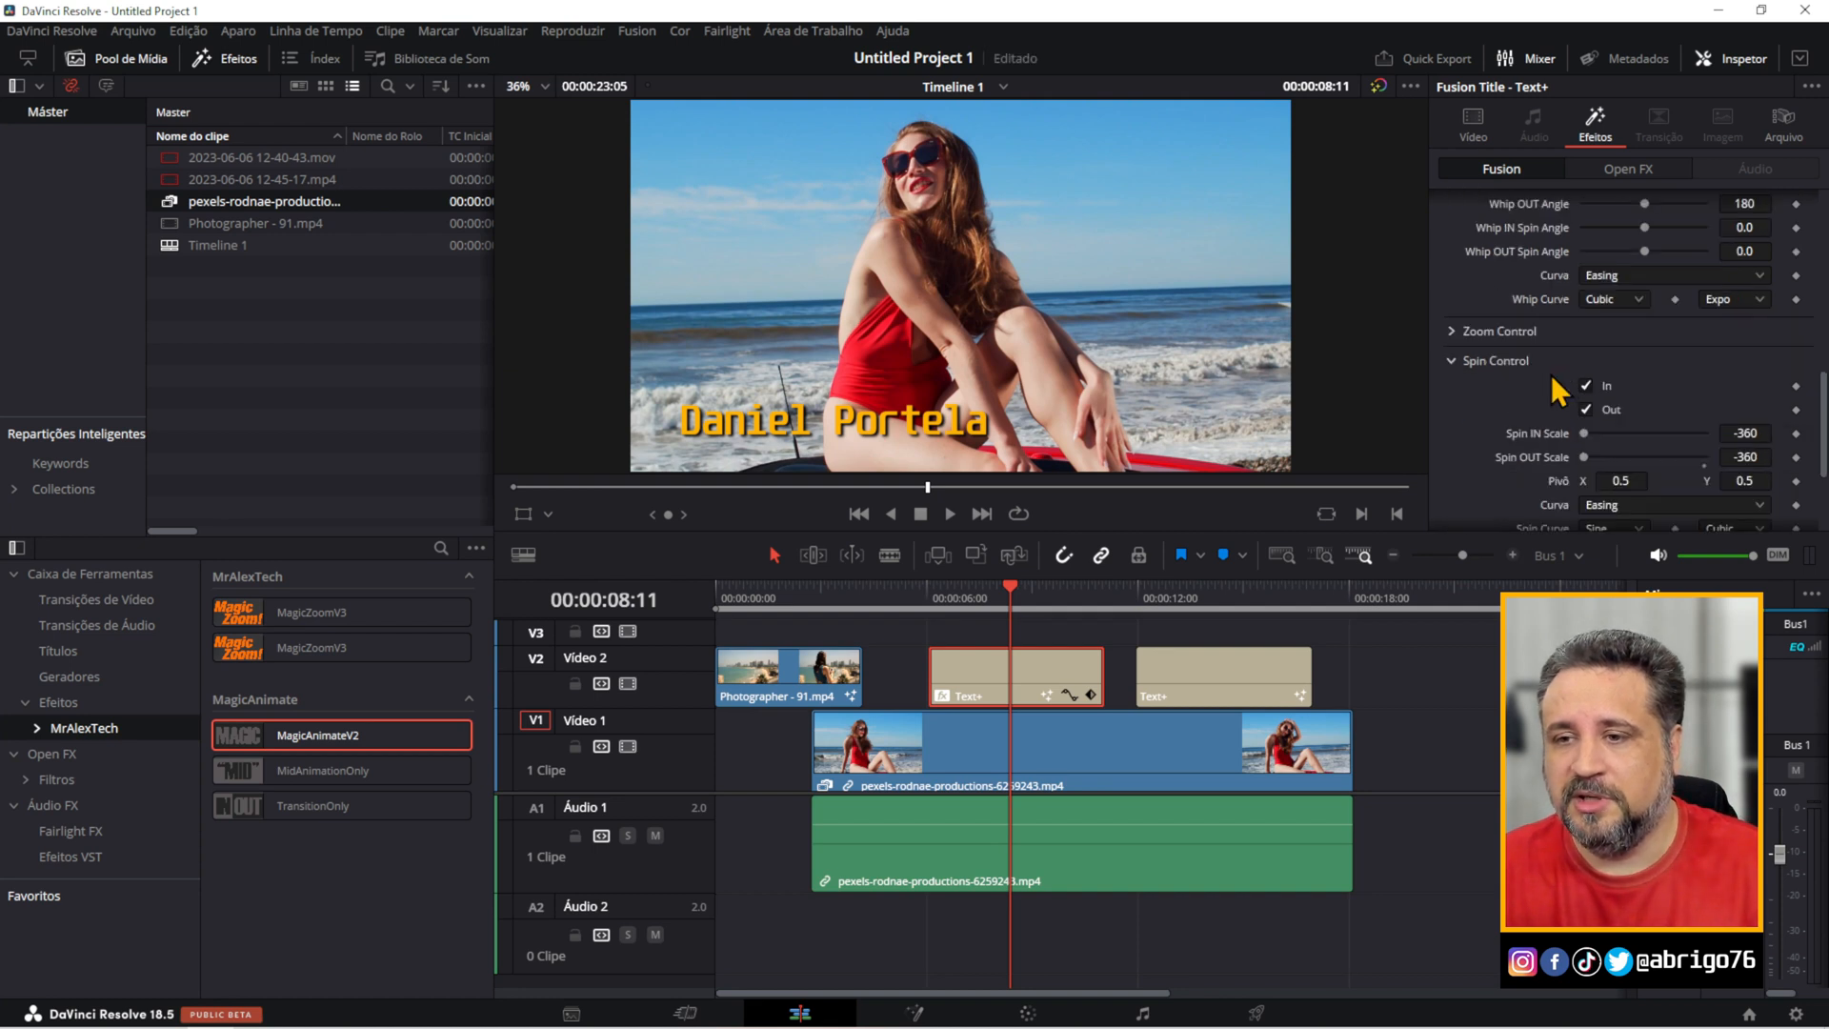
# Play the timeline from just before the earlier Text+ title to preview its spin-in animation.
pyautogui.click(910, 602)
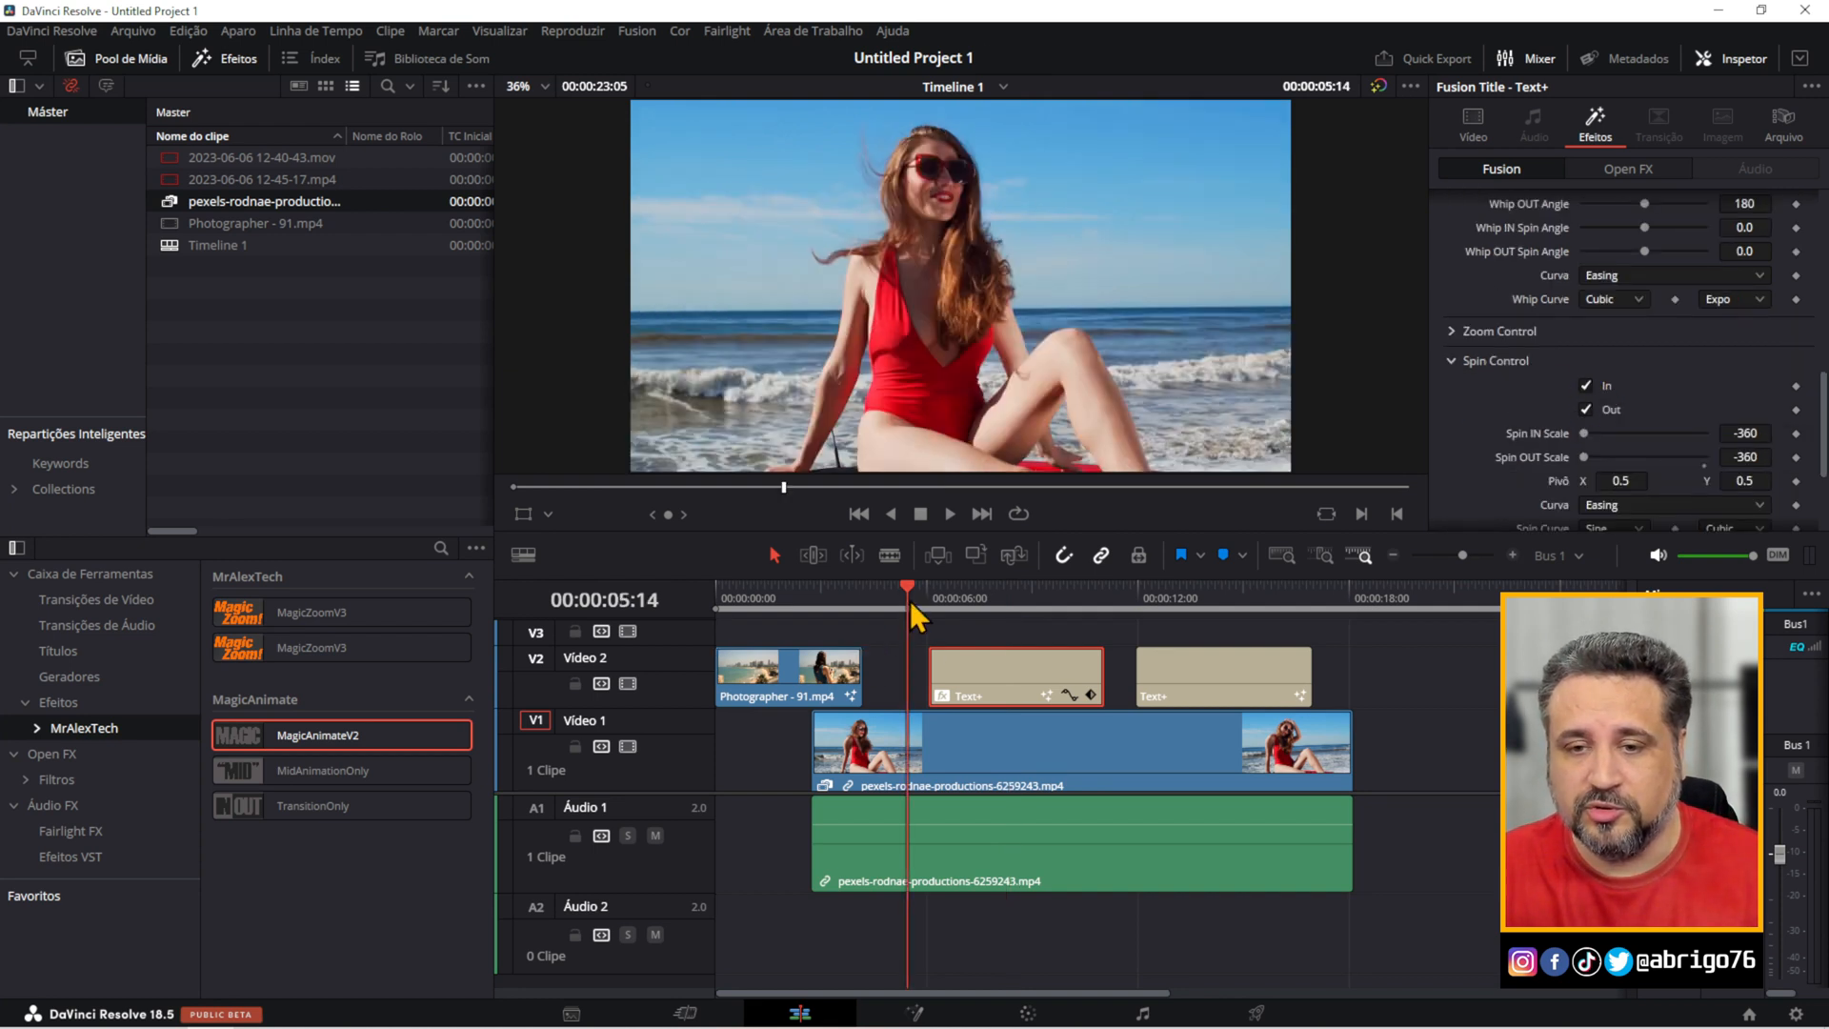
pyautogui.press('space')
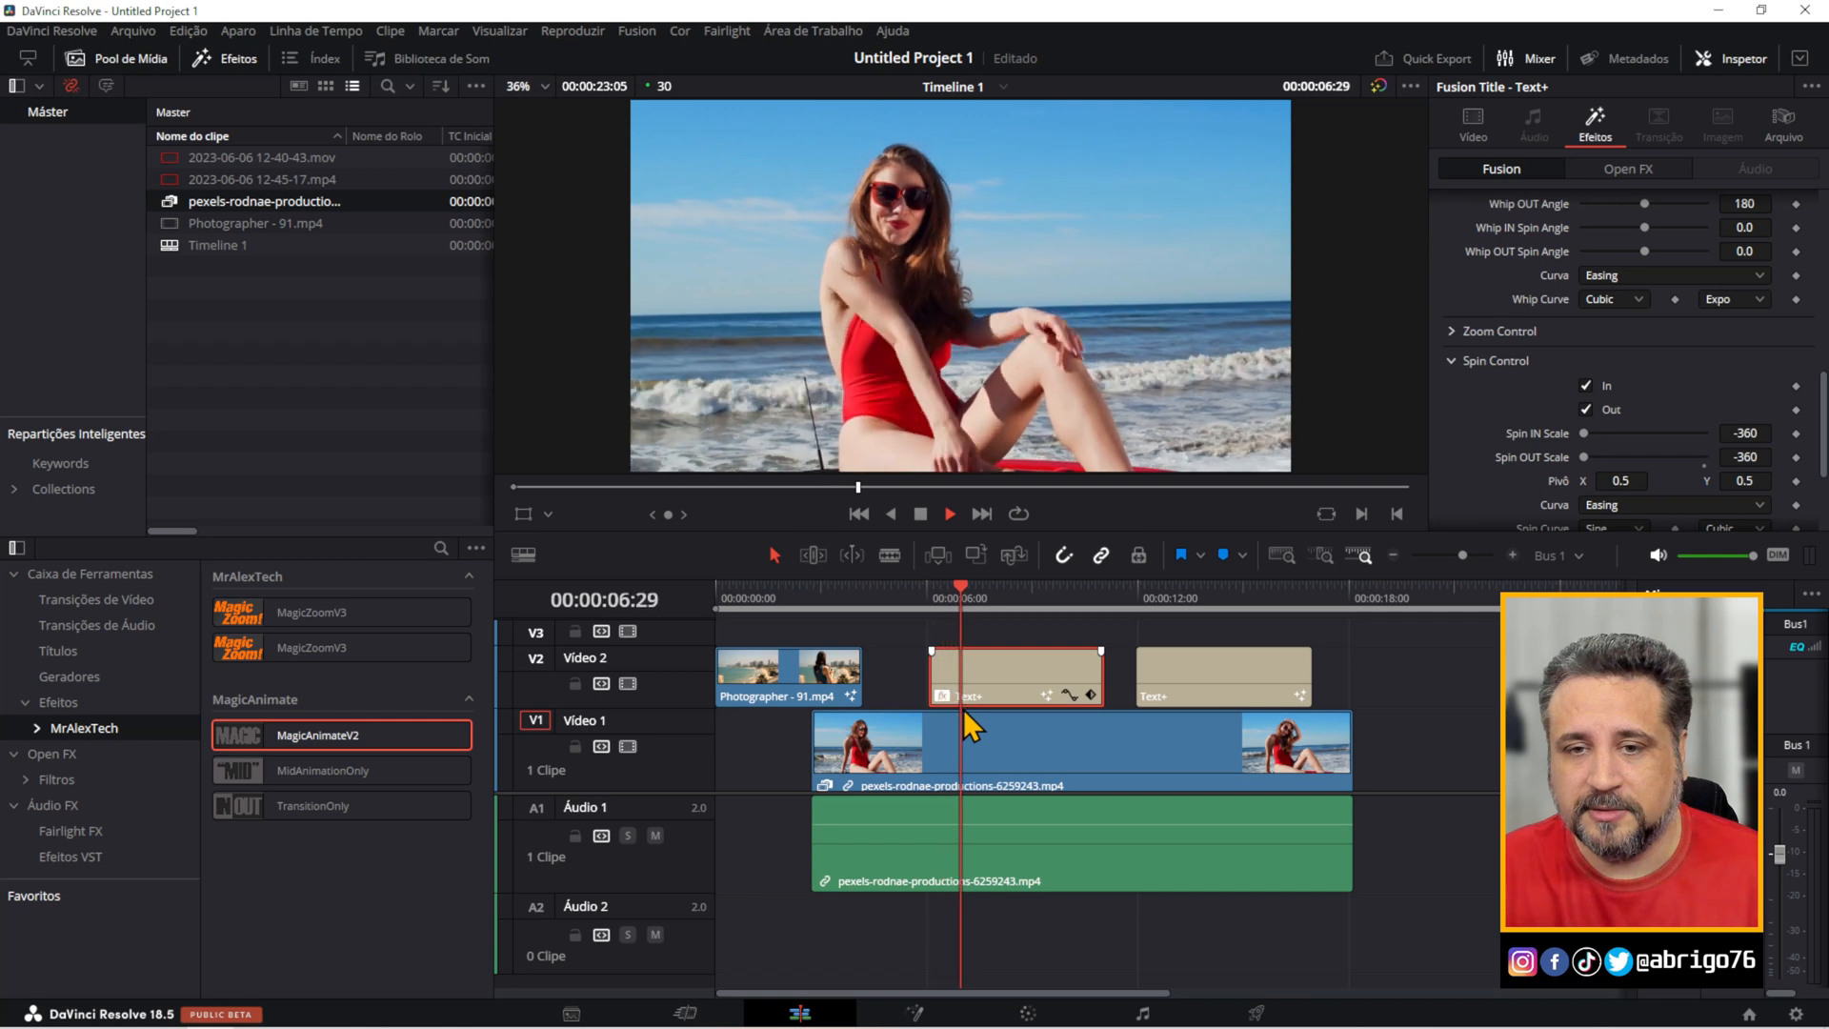
pyautogui.press('space')
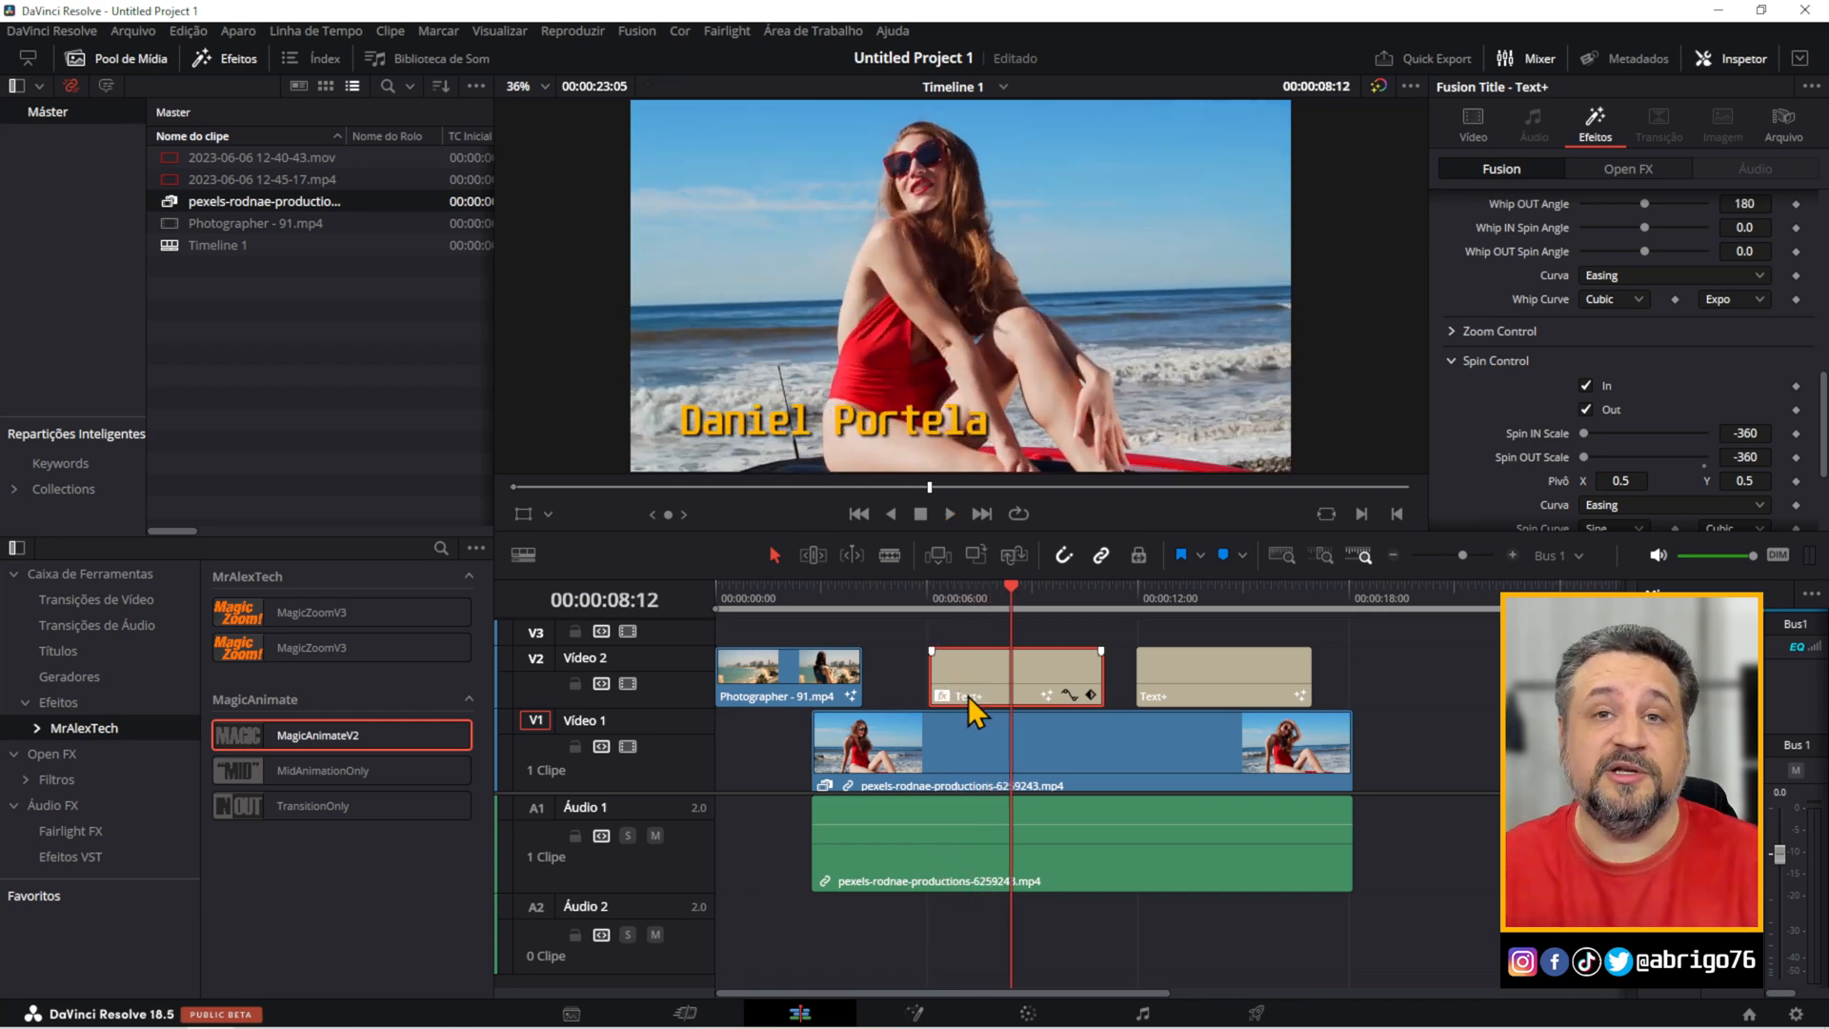
# Expand the Dissolve Control, Aspect Control and Mid Animation Control settings of MagicAnimateV2 to examine their options.
pyautogui.scroll(-3, 1610, 362)
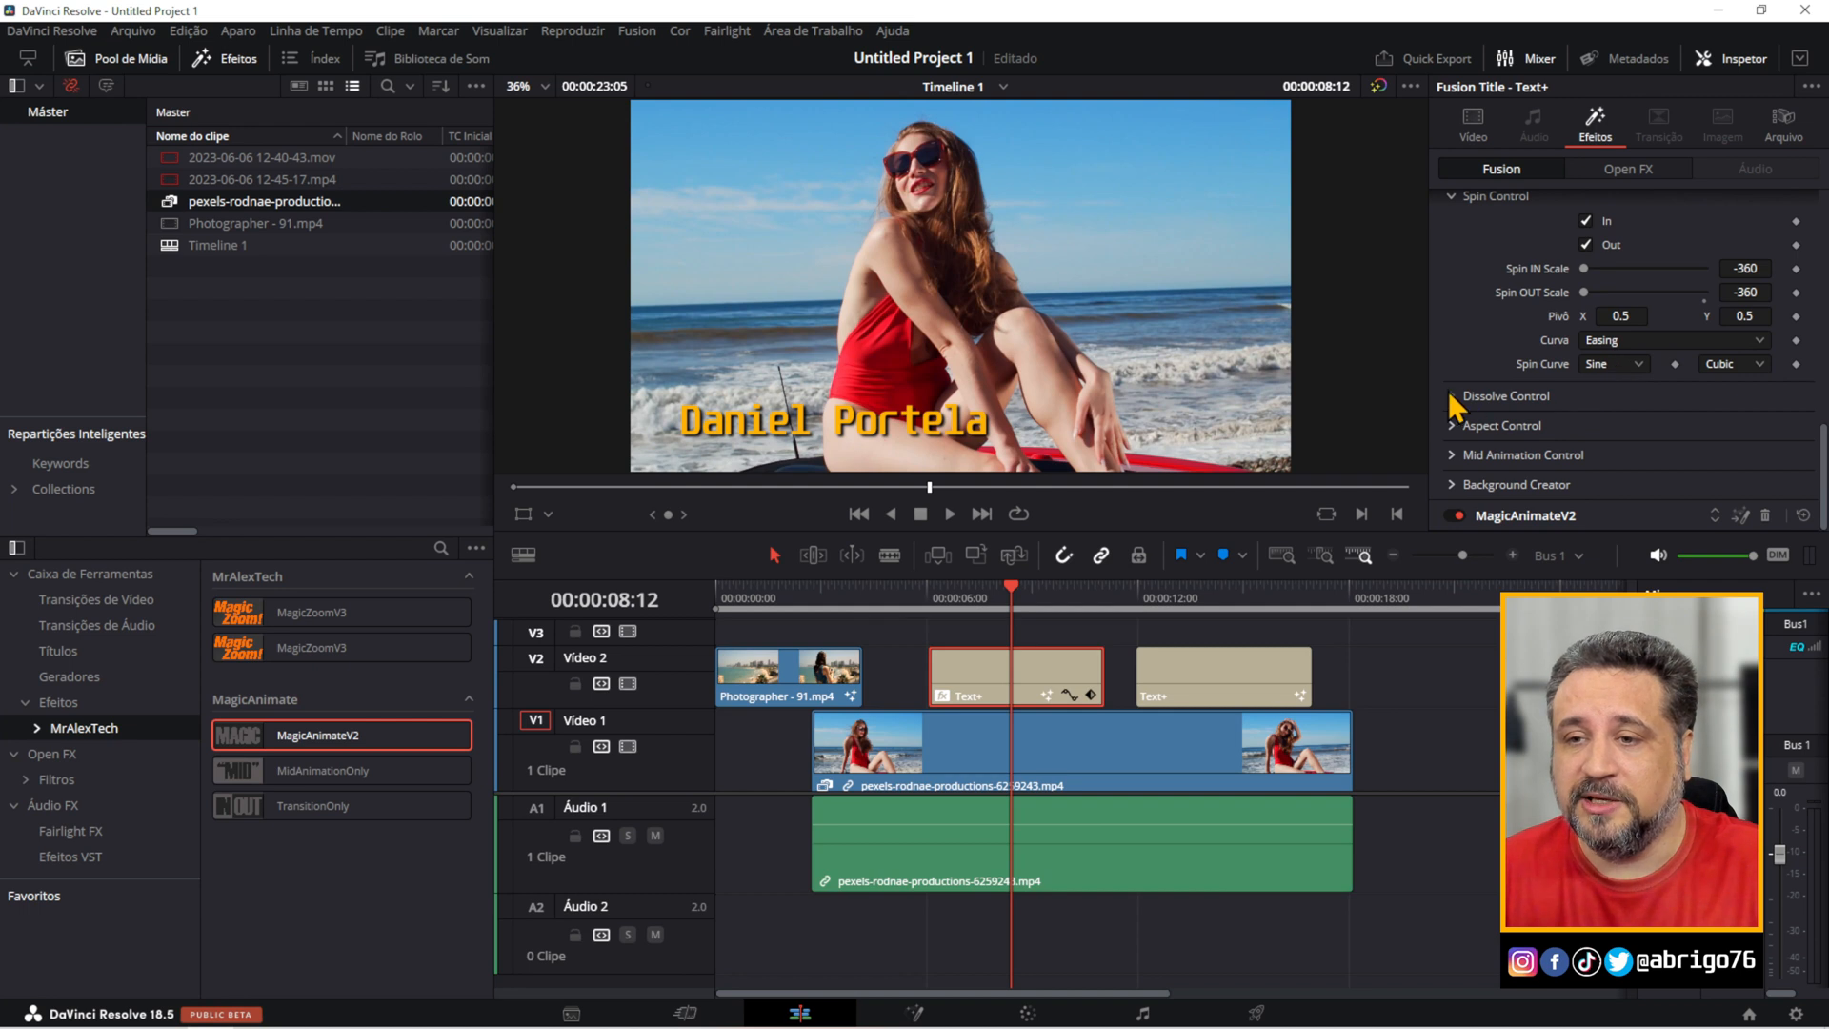
pyautogui.click(1449, 395)
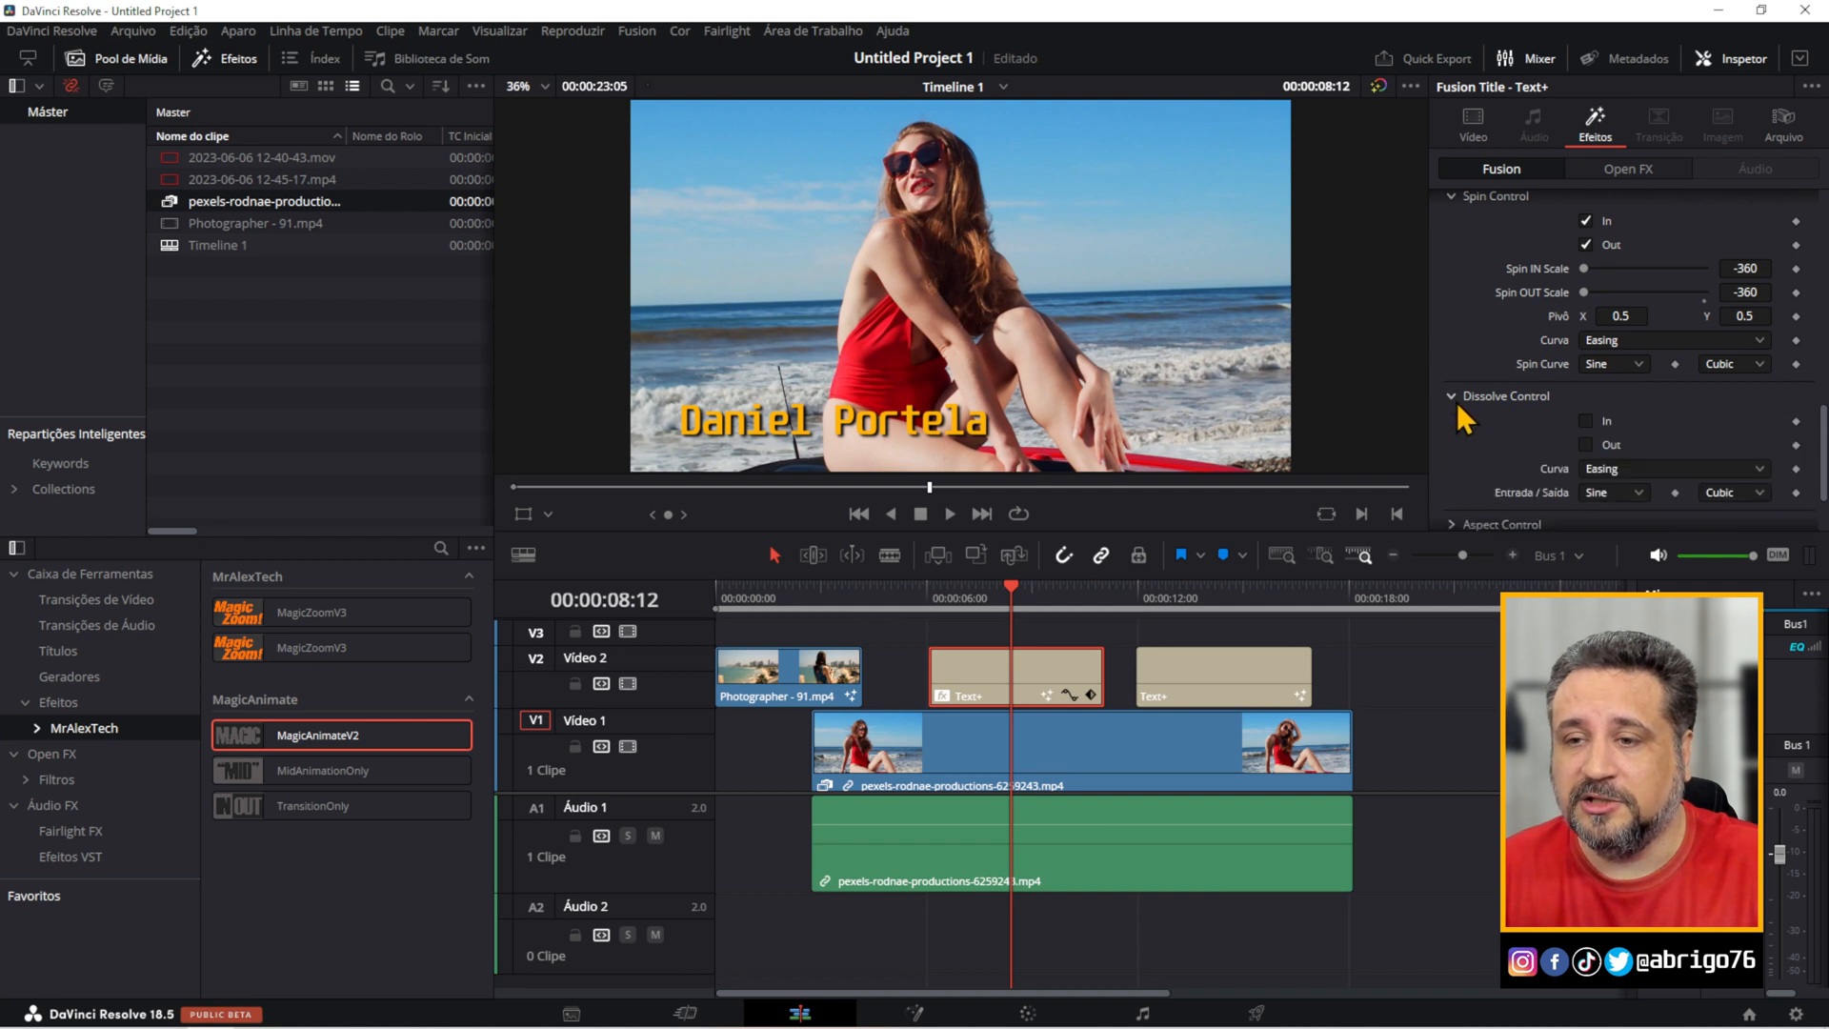
pyautogui.scroll(-2, 1467, 409)
pyautogui.click(1450, 425)
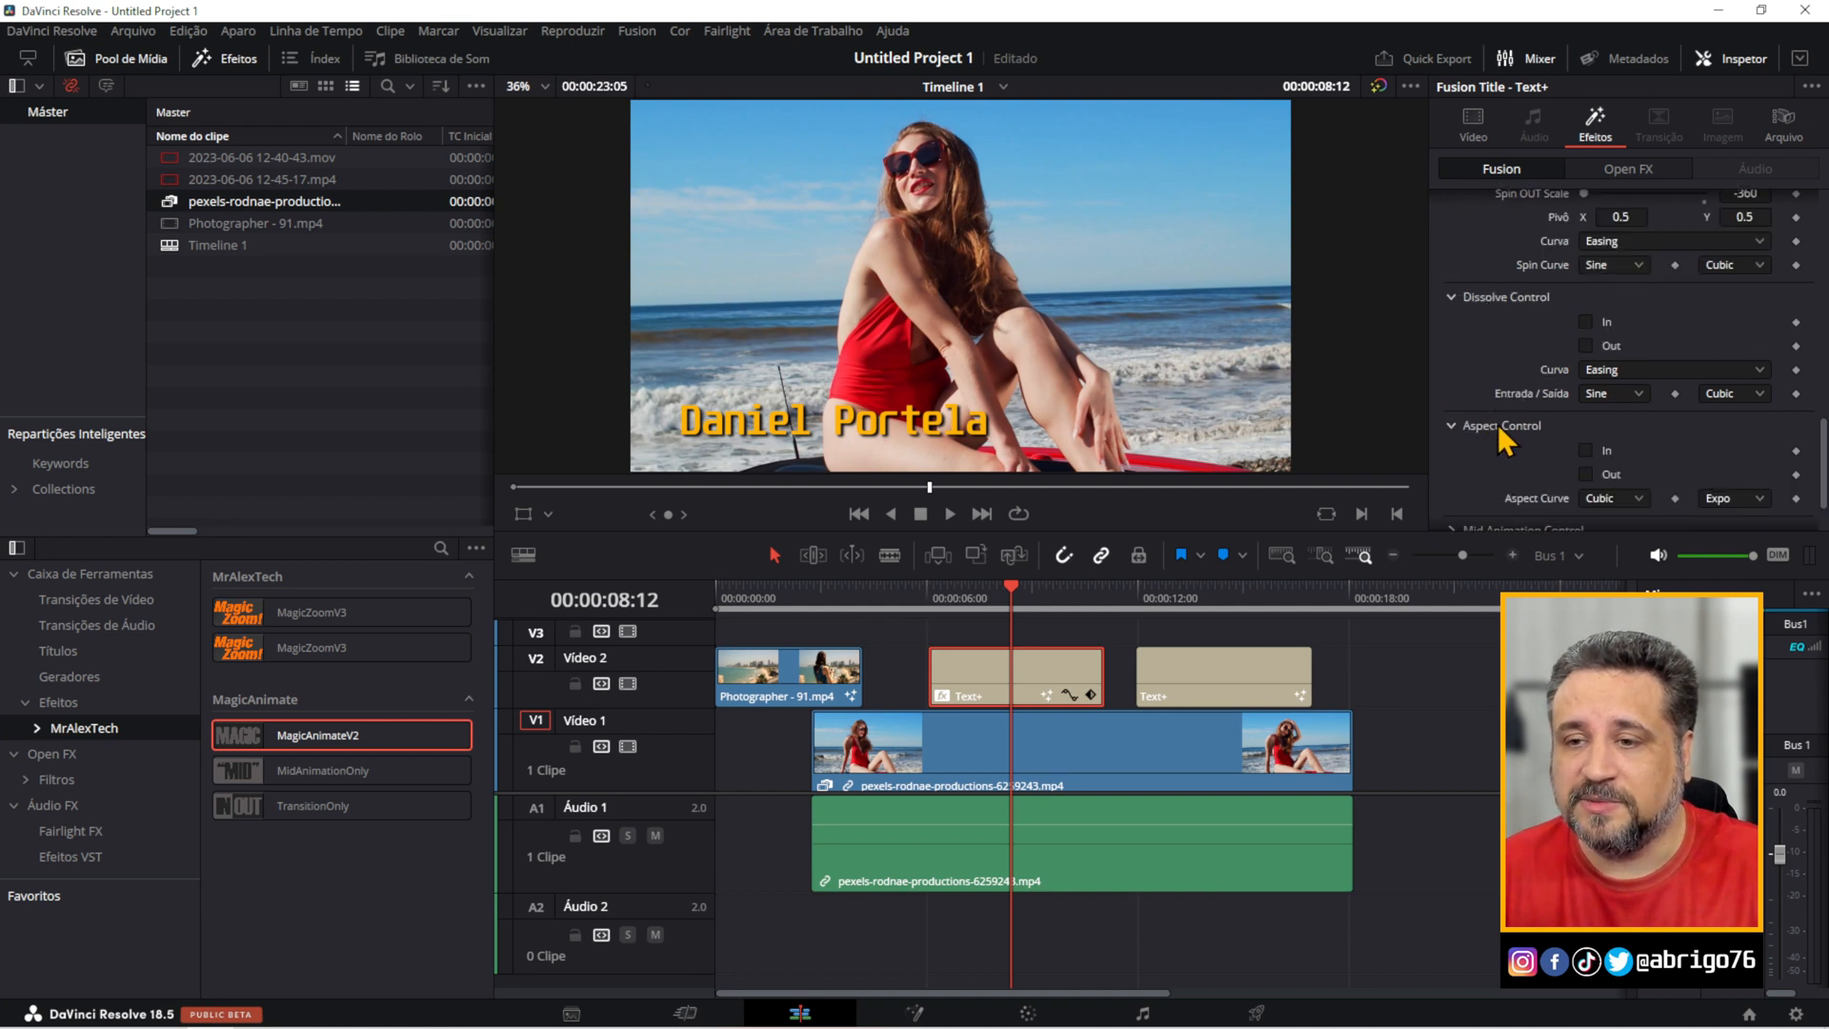
pyautogui.scroll(-1, 1481, 438)
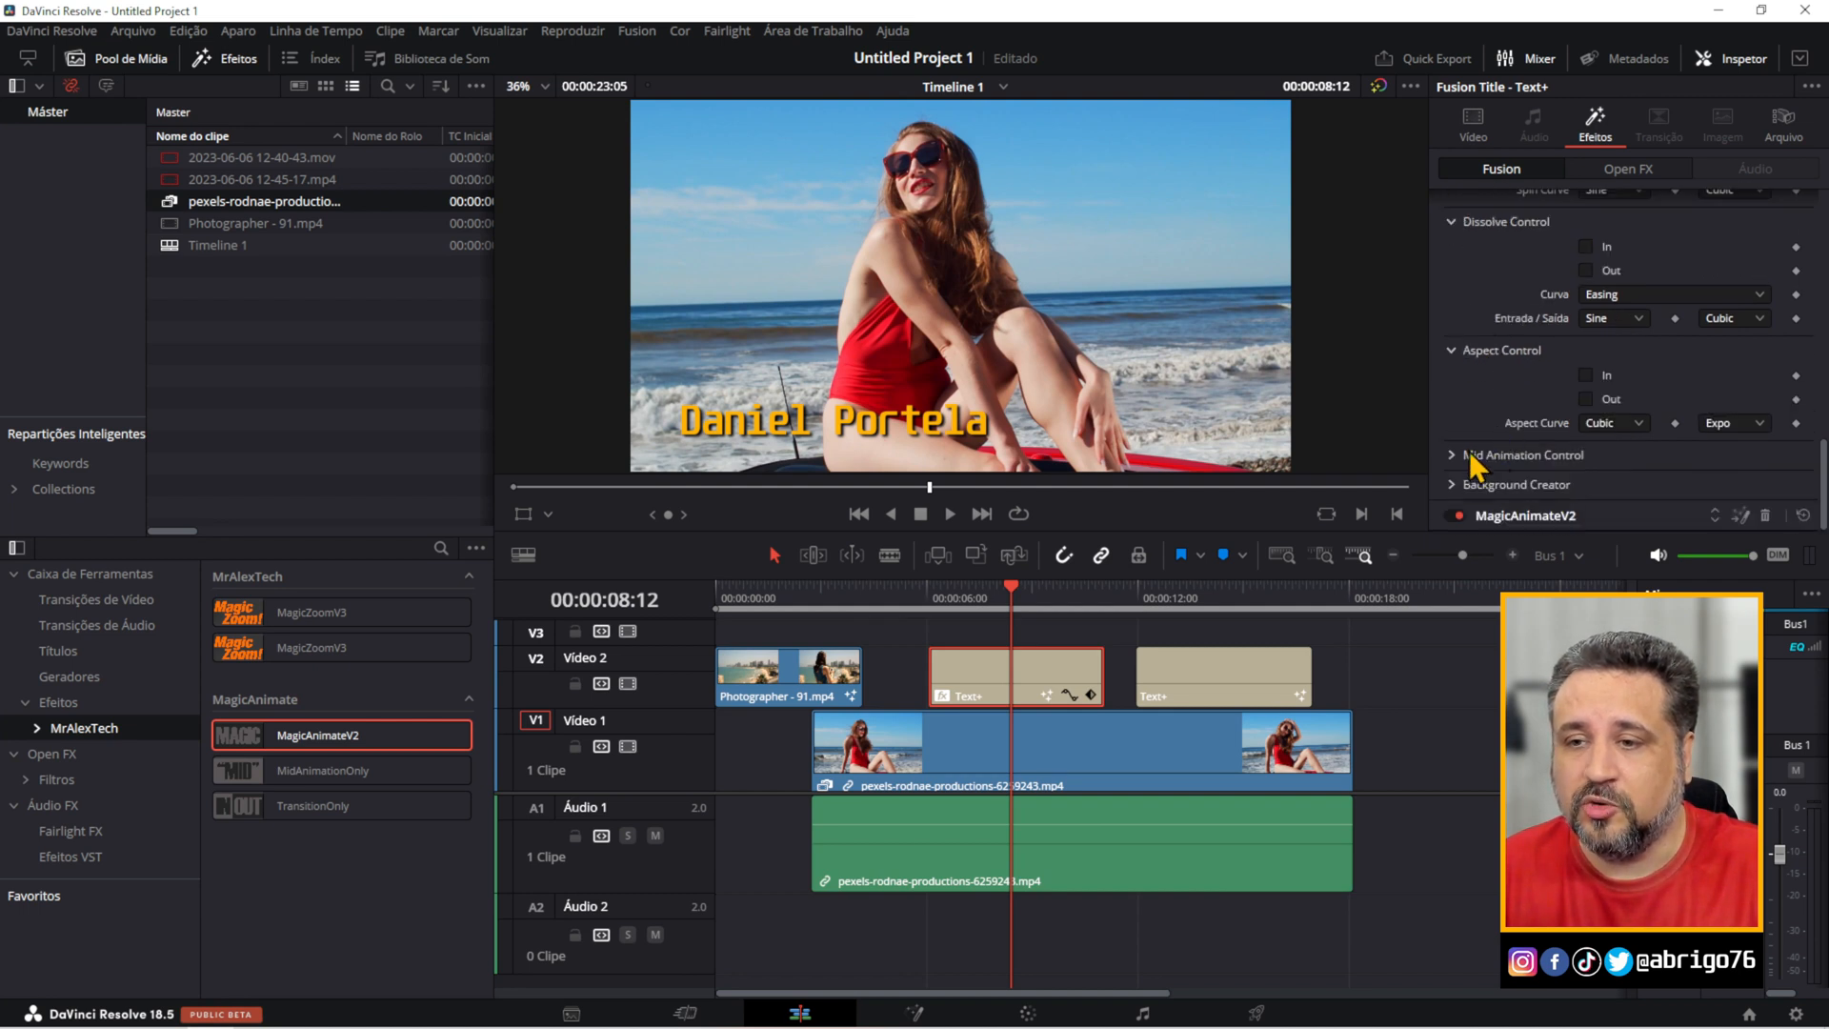
pyautogui.click(1450, 454)
pyautogui.scroll(-3, 1455, 448)
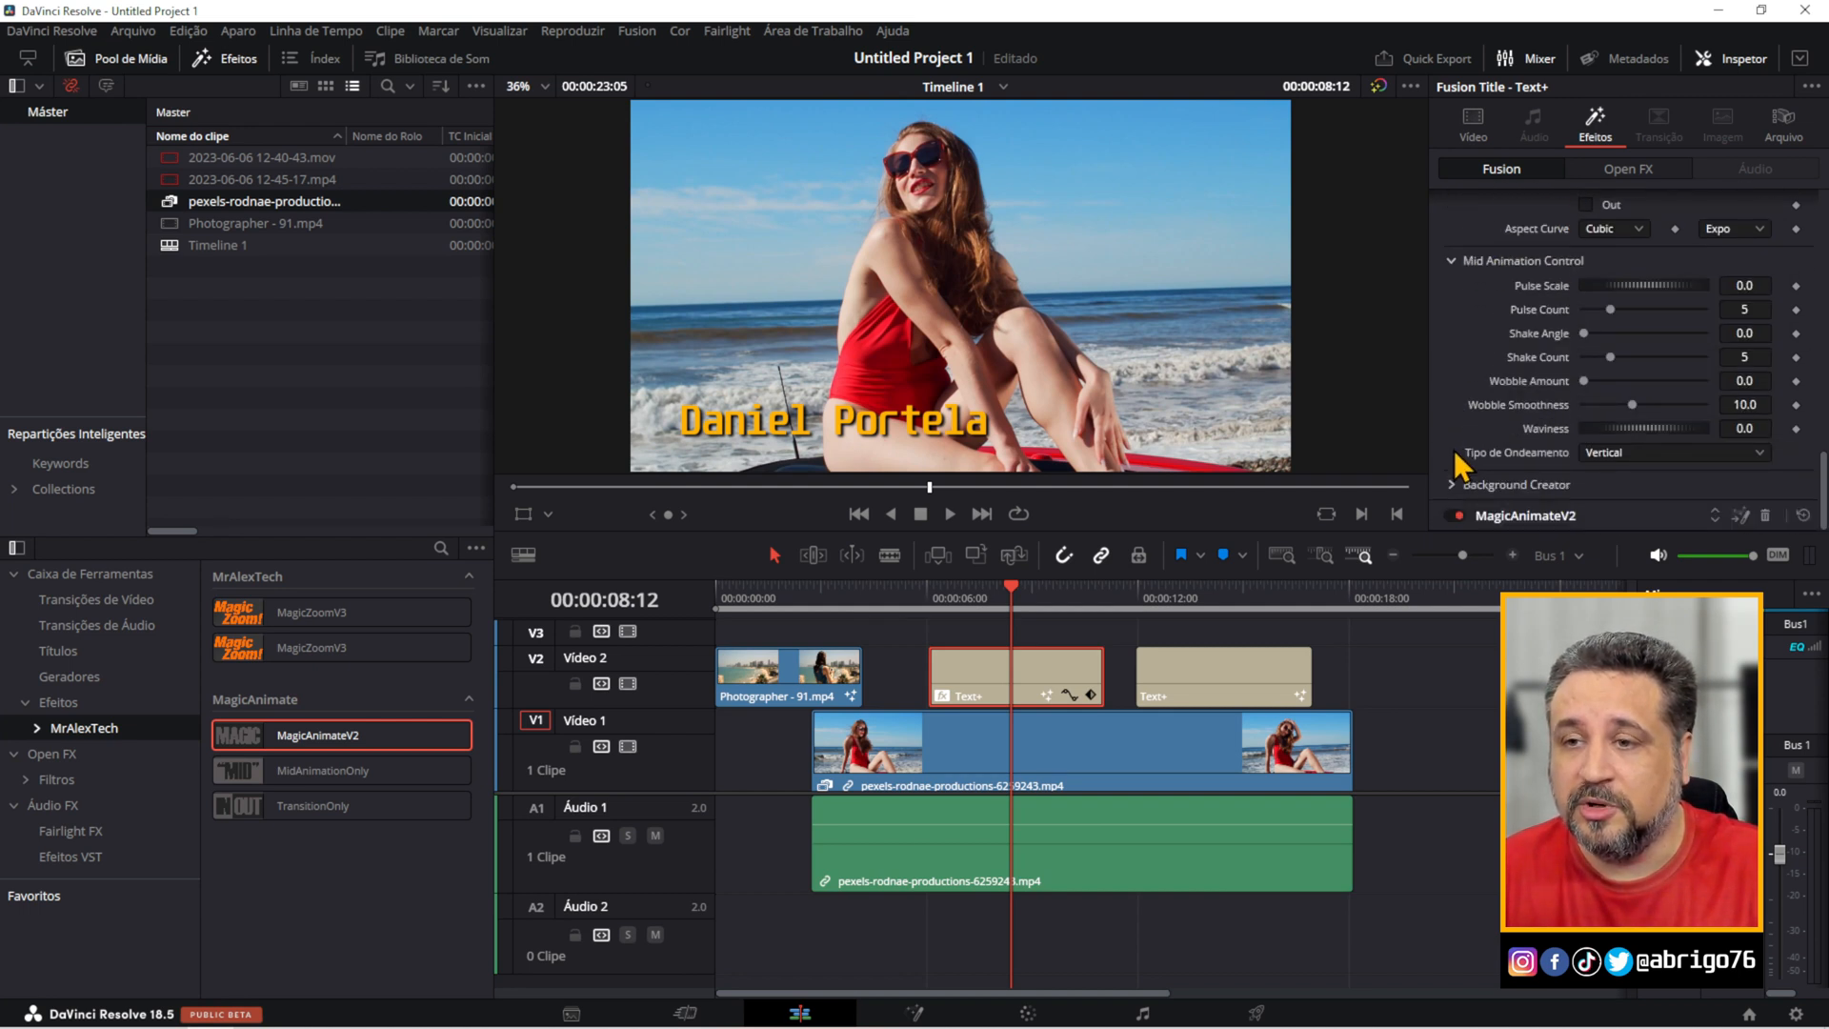